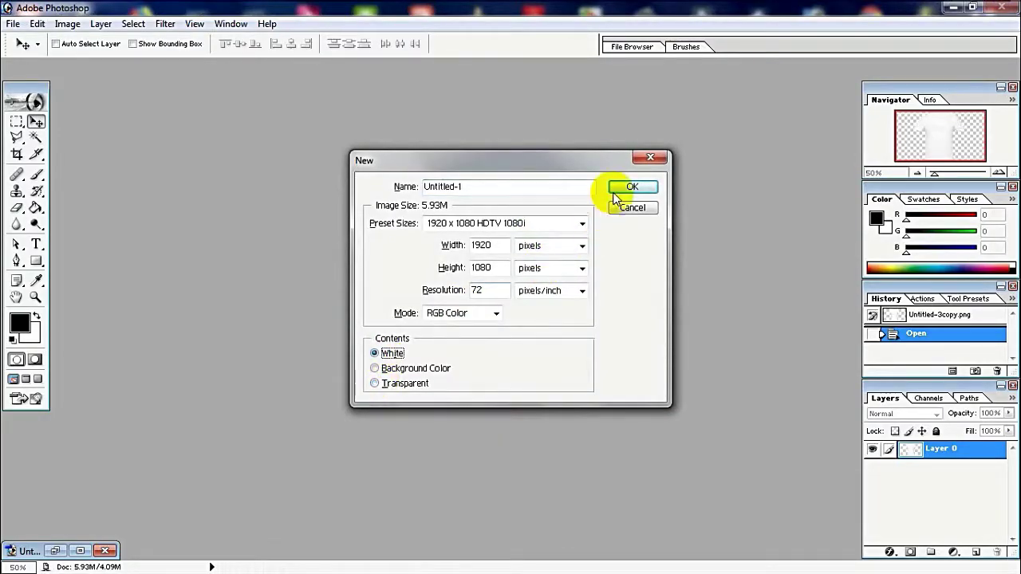
Create the white 1920×1080 document and type 'Fast' in a new text box.
{"action": "left_click", "coordinate": [626, 189]}
{"action": "left_click", "coordinate": [748, 80]}
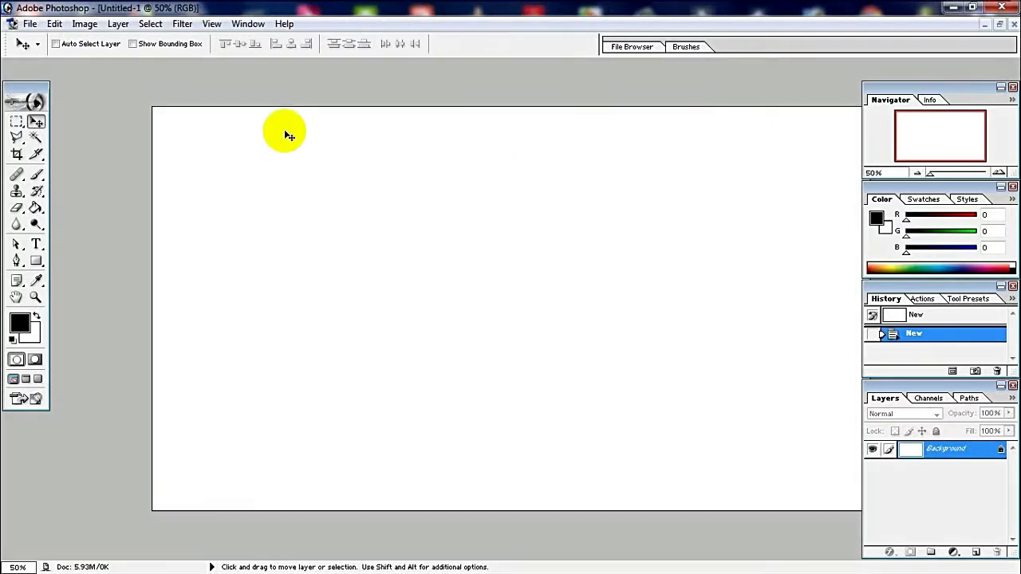
{"action": "left_click", "coordinate": [36, 244]}
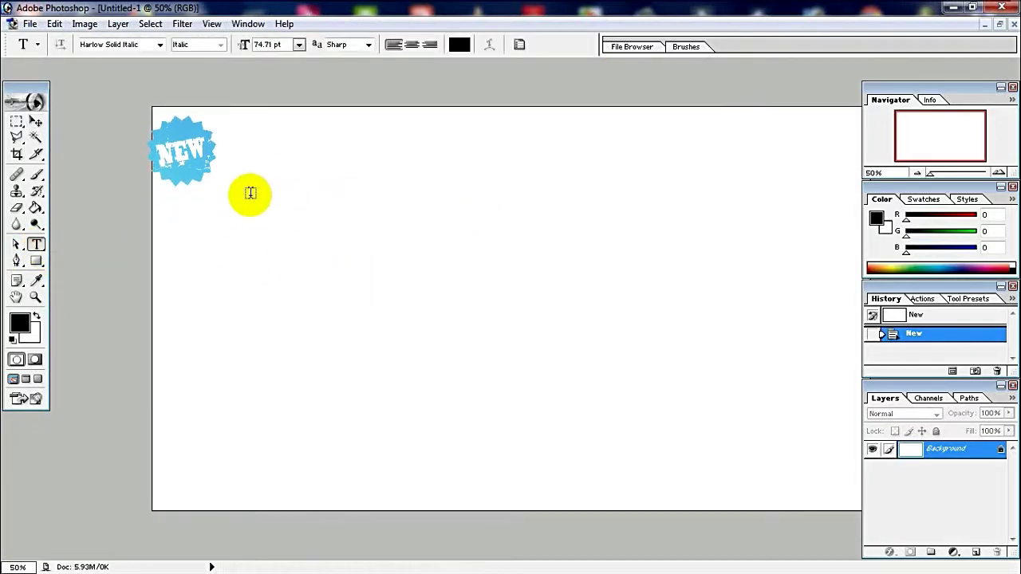
{"action": "left_click_drag", "start_coordinate": [250, 195], "coordinate": [383, 296]}
{"action": "type", "text": "Fast"}
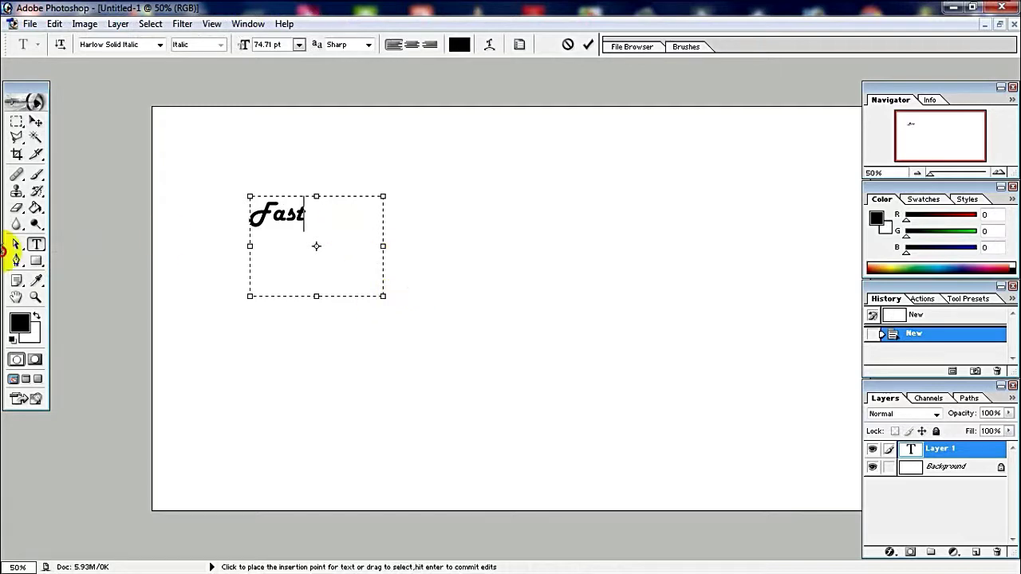
Restyle 'Fast' in Imprint MT Shadow Regular at 74.71 pt, fit its box, and commit it.
{"action": "left_click_drag", "start_coordinate": [306, 215], "coordinate": [244, 201]}
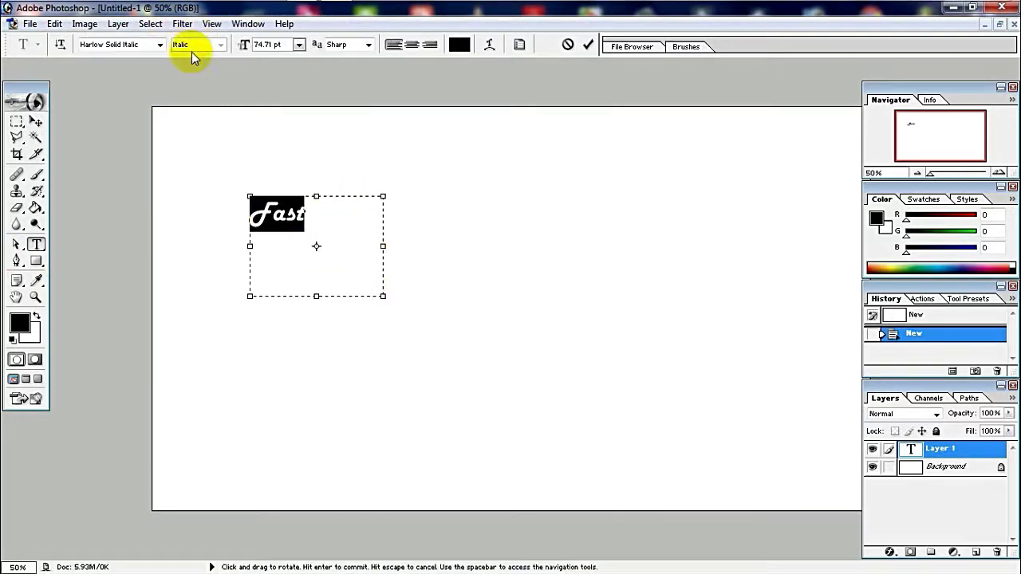
{"action": "key", "text": "Down"}
{"action": "key", "text": "Down"}
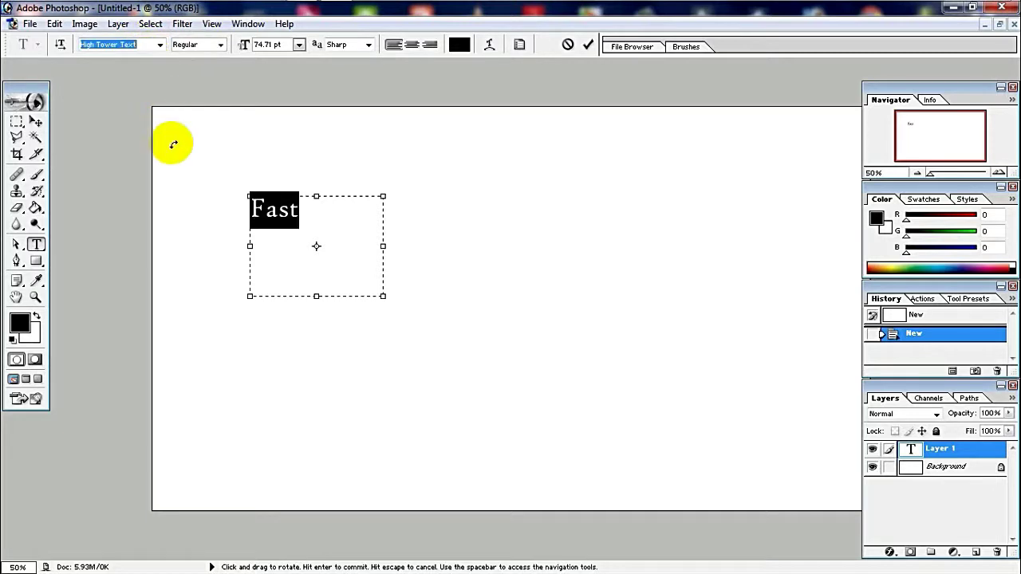
{"action": "key", "text": "Down"}
{"action": "key", "text": "Down"}
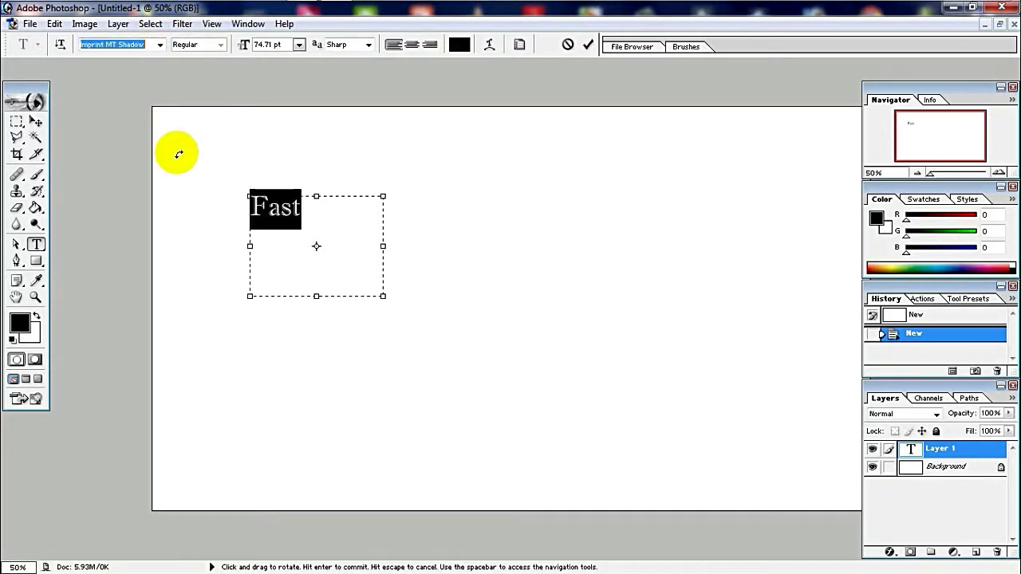
{"action": "left_click", "coordinate": [314, 220]}
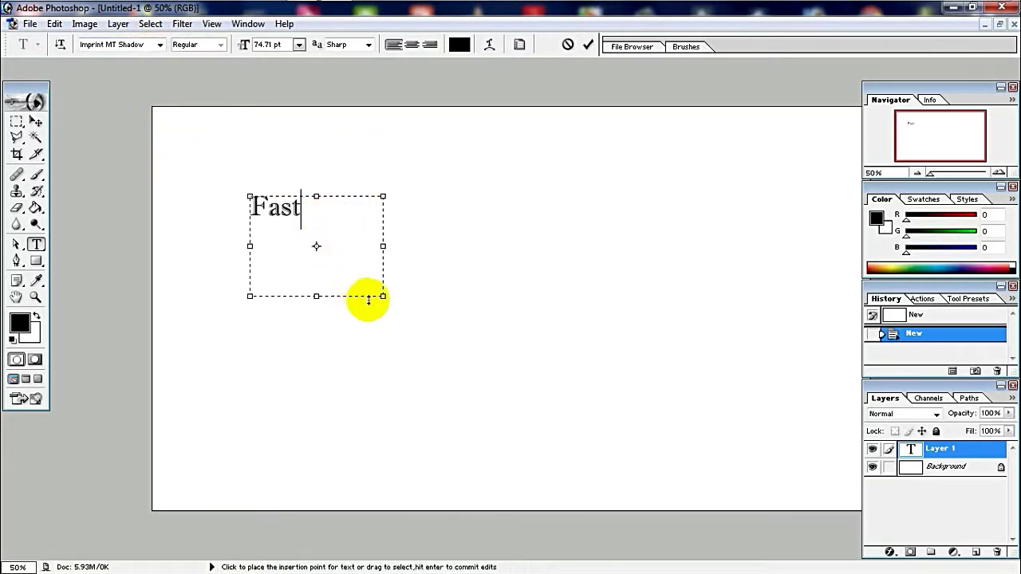
{"action": "left_click_drag", "start_coordinate": [383, 296], "coordinate": [316, 225]}
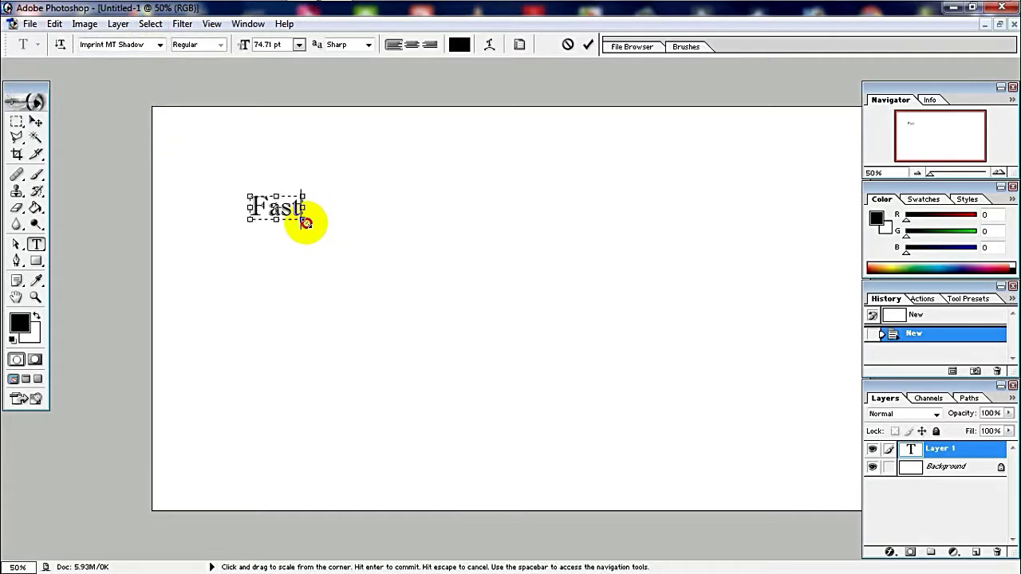
{"action": "left_click", "coordinate": [588, 45]}
{"action": "left_click", "coordinate": [36, 121]}
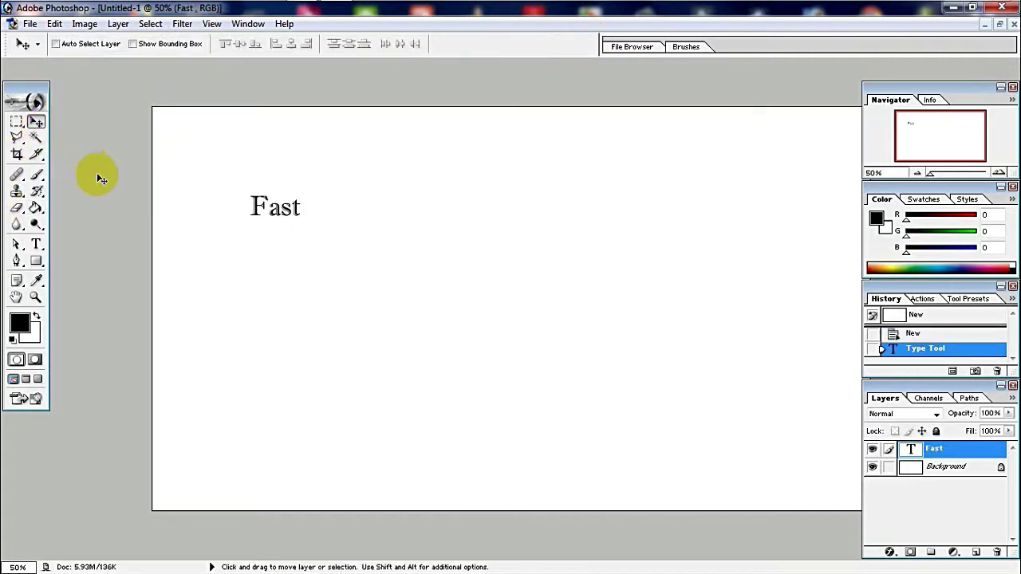
Enlarge the Fast text across the canvas with Free Transform.
{"action": "key", "text": "ctrl+t"}
{"action": "mouse_move", "coordinate": [300, 217]}
{"action": "left_mouse_down"}
{"action": "mouse_move", "coordinate": [583, 320]}
{"action": "mouse_move", "coordinate": [729, 319]}
{"action": "mouse_move", "coordinate": [761, 355]}
{"action": "mouse_move", "coordinate": [827, 388]}
{"action": "left_mouse_up"}
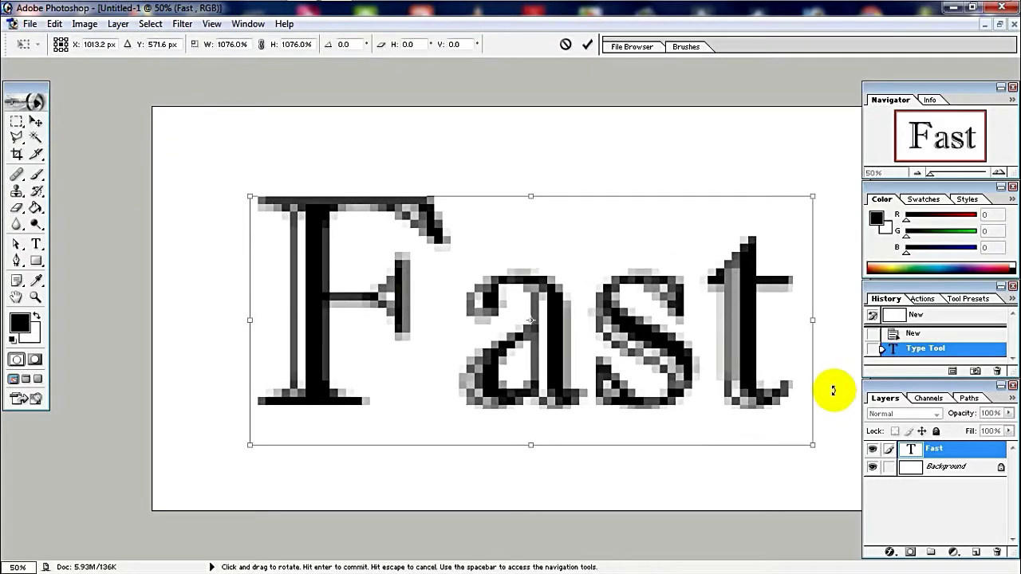
{"action": "key", "text": "Return"}
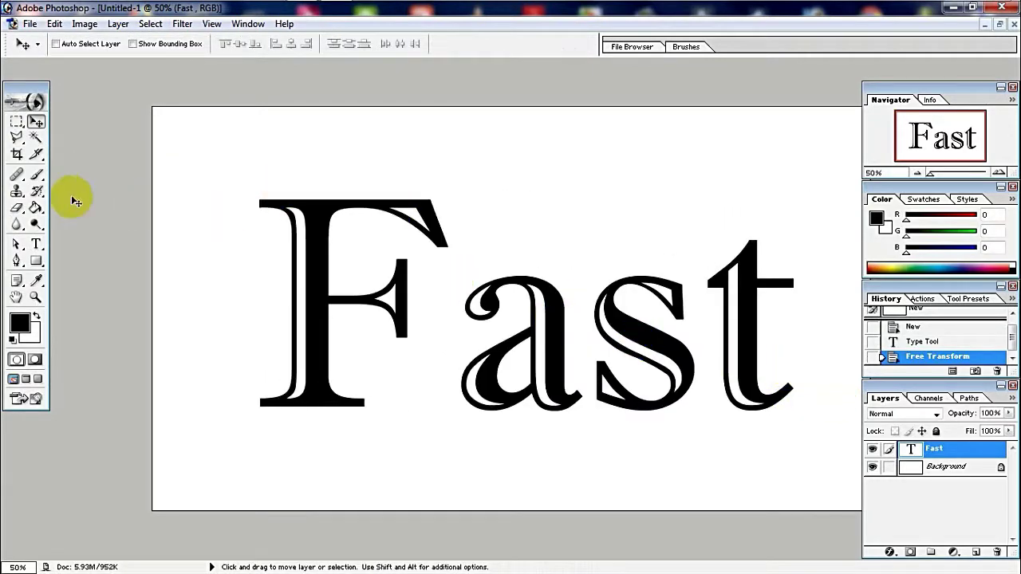
Make the letter F of Fast 900.91 pt and commit the text.
{"action": "left_click", "coordinate": [39, 242]}
{"action": "left_click", "coordinate": [403, 343]}
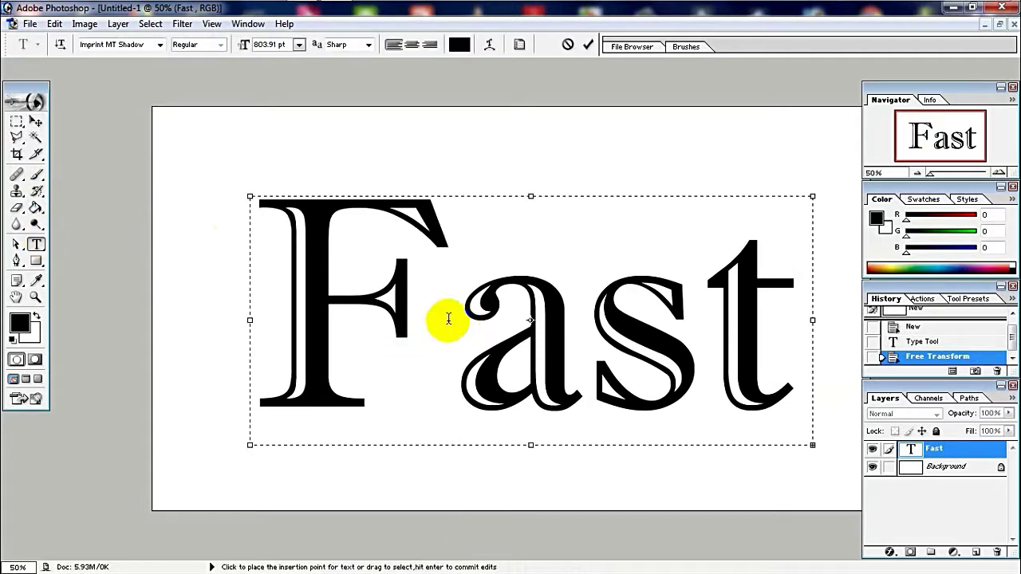
{"action": "left_click_drag", "start_coordinate": [448, 319], "coordinate": [235, 338]}
{"action": "left_click", "coordinate": [298, 45]}
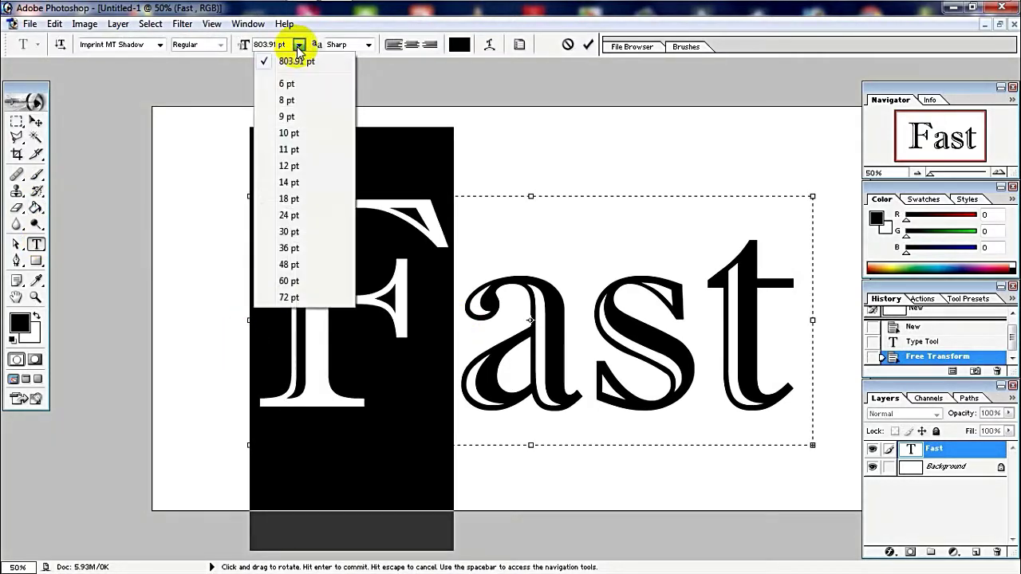
{"action": "left_click", "coordinate": [269, 45]}
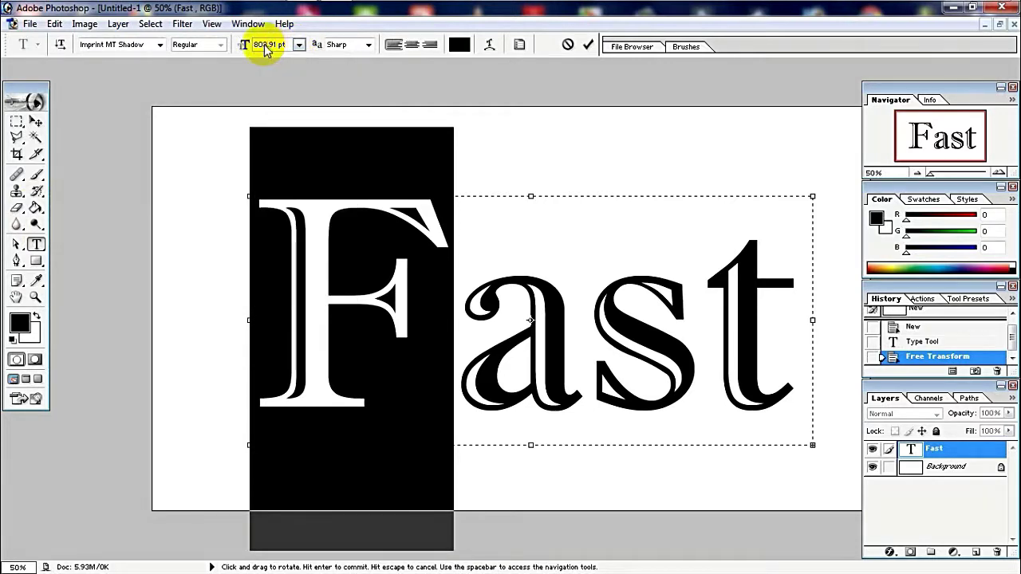
{"action": "key", "text": "Return"}
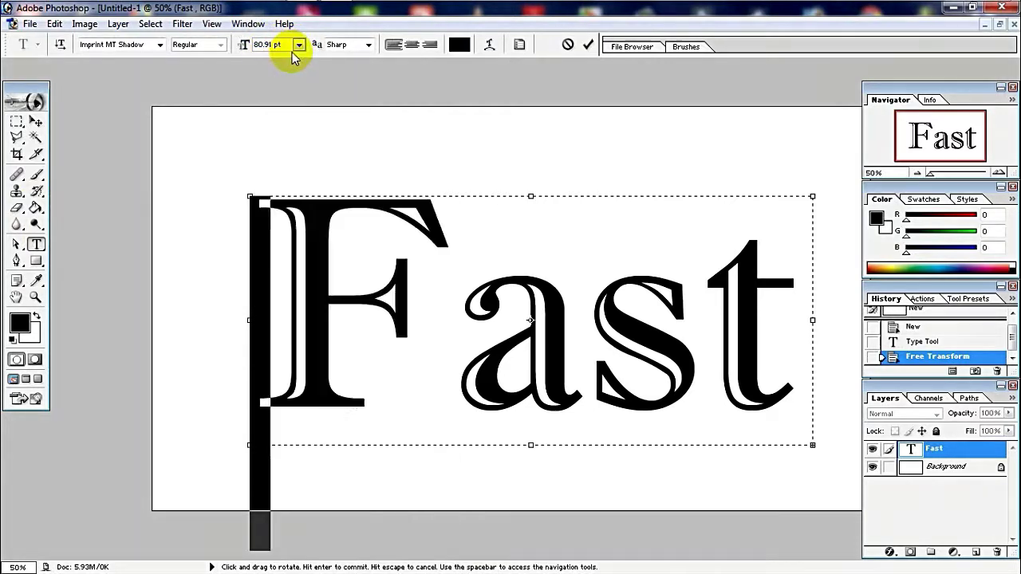
{"action": "type", "text": "0"}
{"action": "key", "text": "Return"}
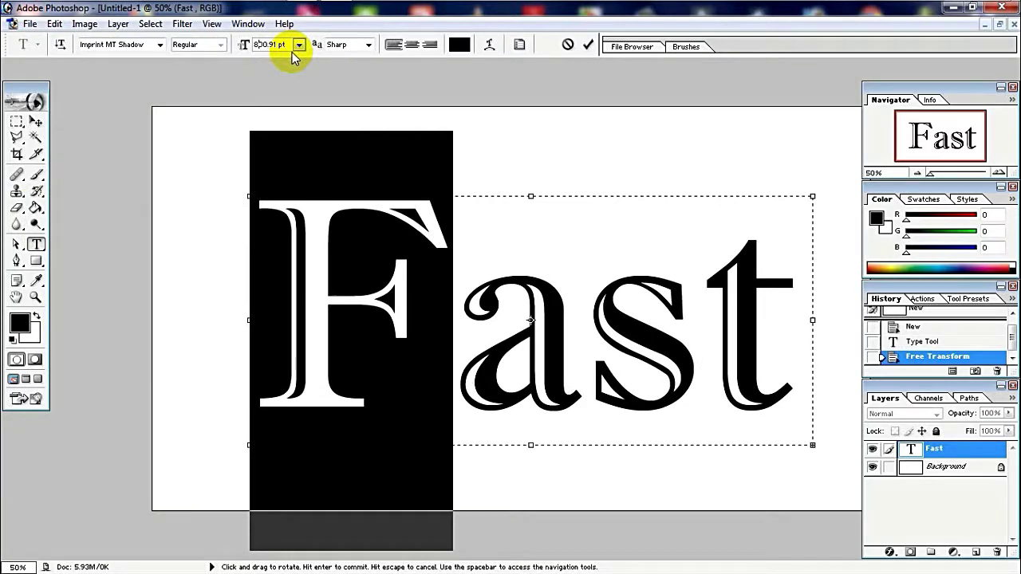
{"action": "type", "text": "9"}
{"action": "key", "text": "Return"}
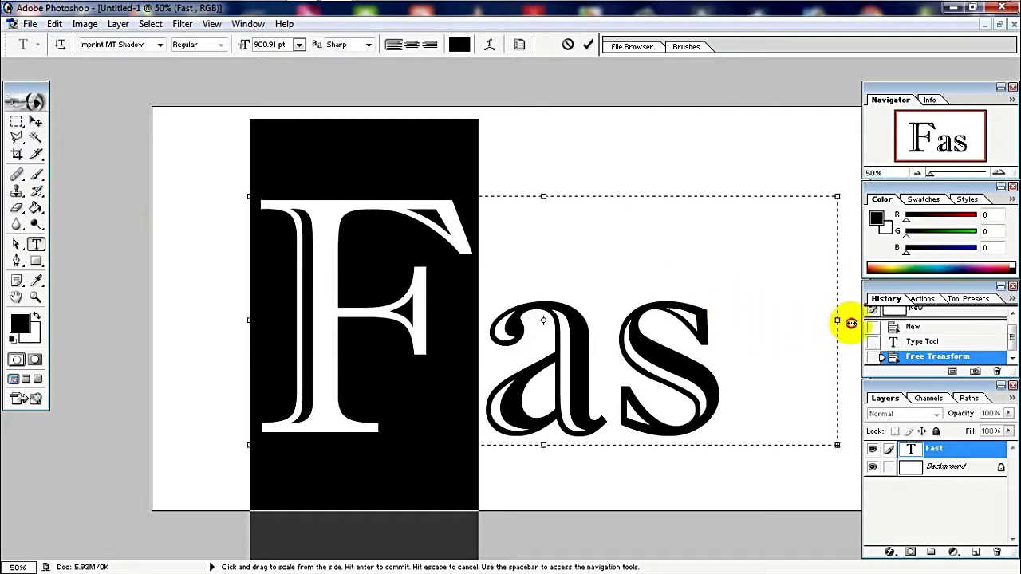
{"action": "type", "text": "t"}
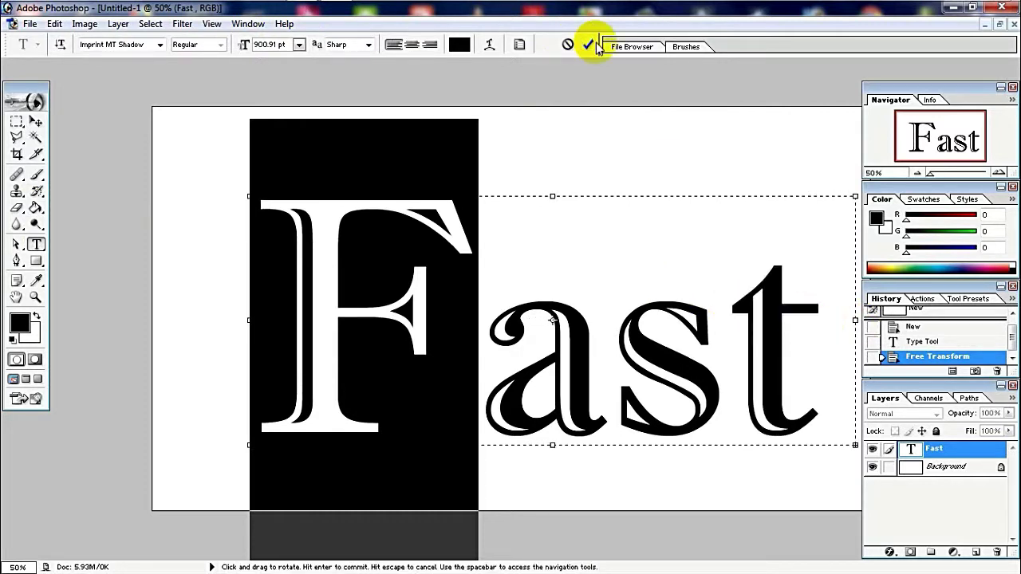
{"action": "left_click", "coordinate": [589, 44]}
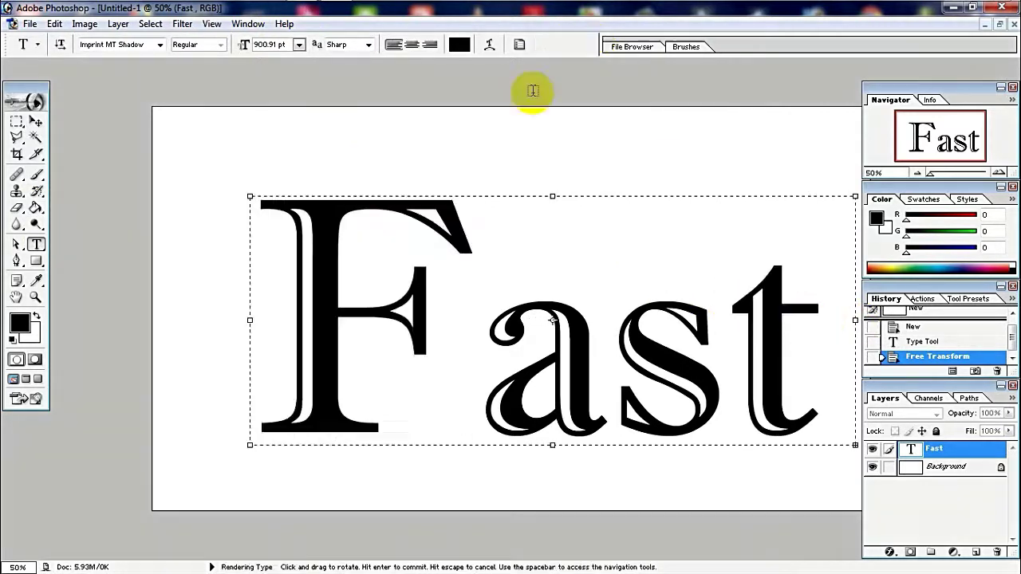
Scale the Fast text down to 43.1% and restore the document window.
{"action": "left_click", "coordinate": [36, 122]}
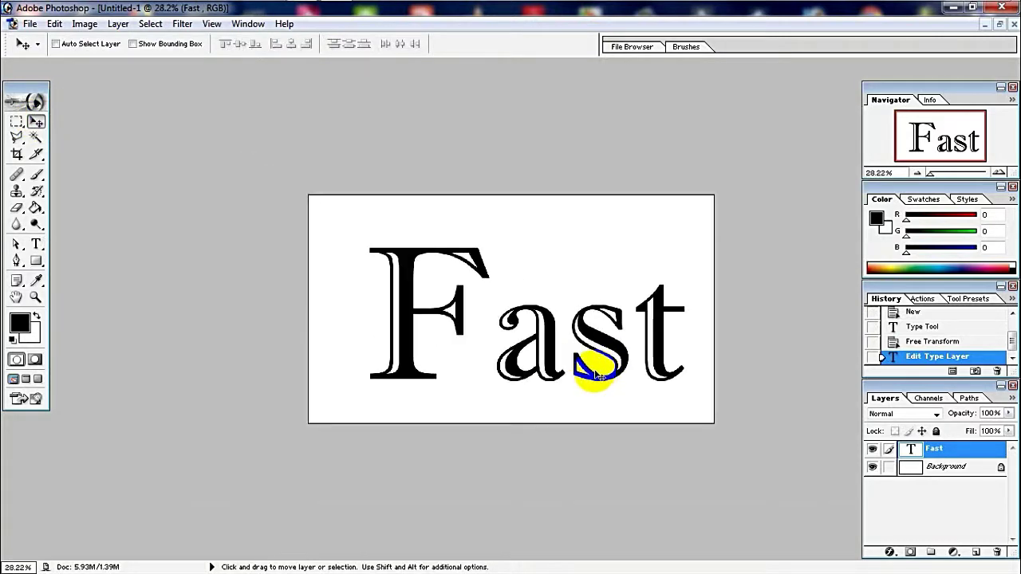
{"action": "key", "text": "ctrl+t"}
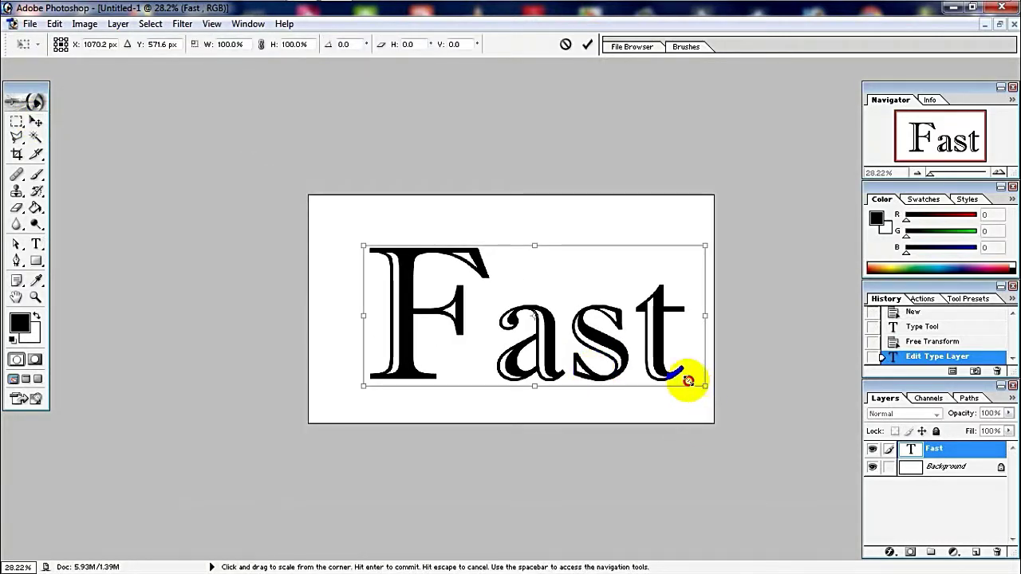
{"action": "left_click_drag", "start_coordinate": [689, 380], "coordinate": [511, 306]}
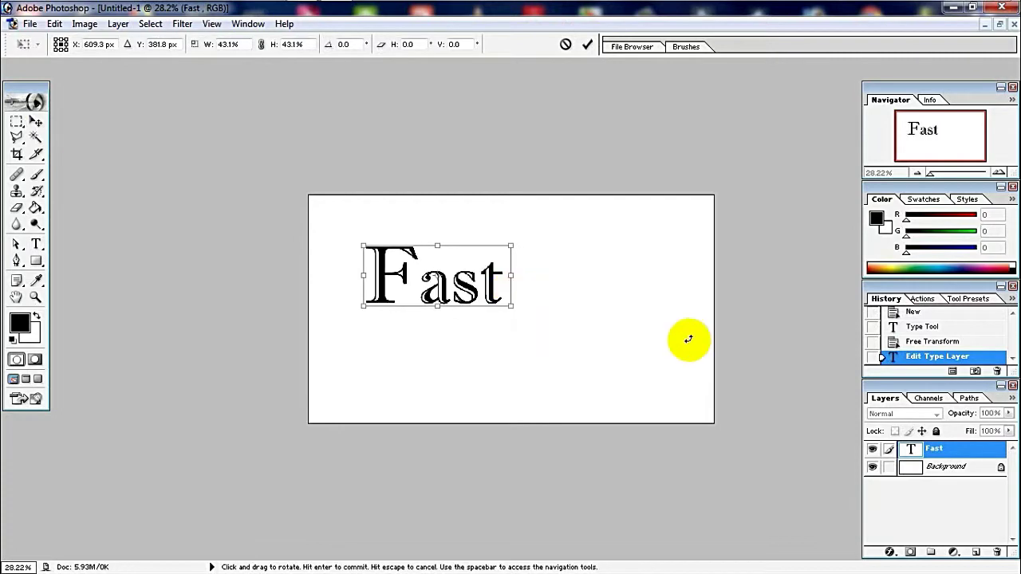
{"action": "key", "text": "ctrl+plus"}
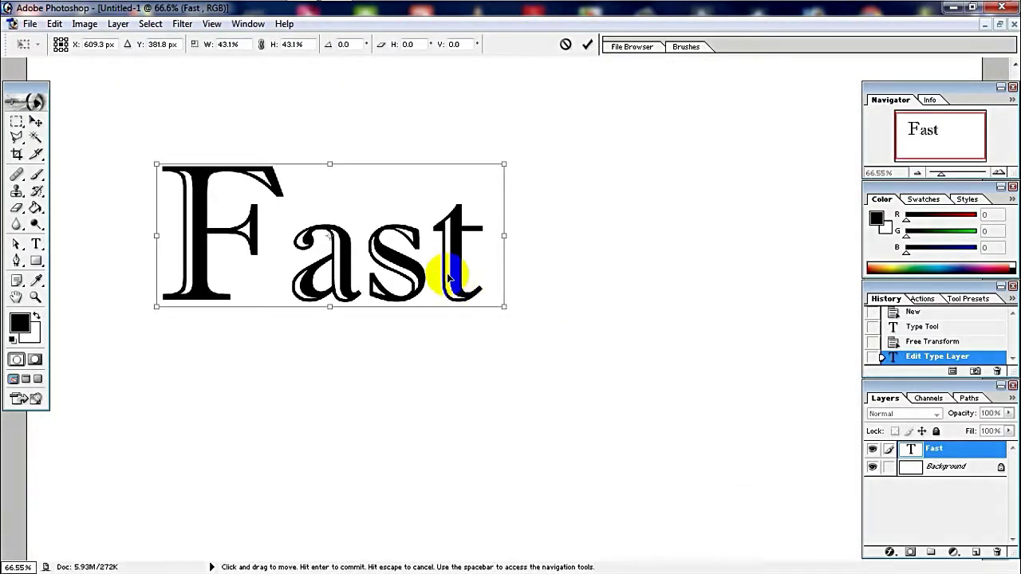
{"action": "key", "text": "Return"}
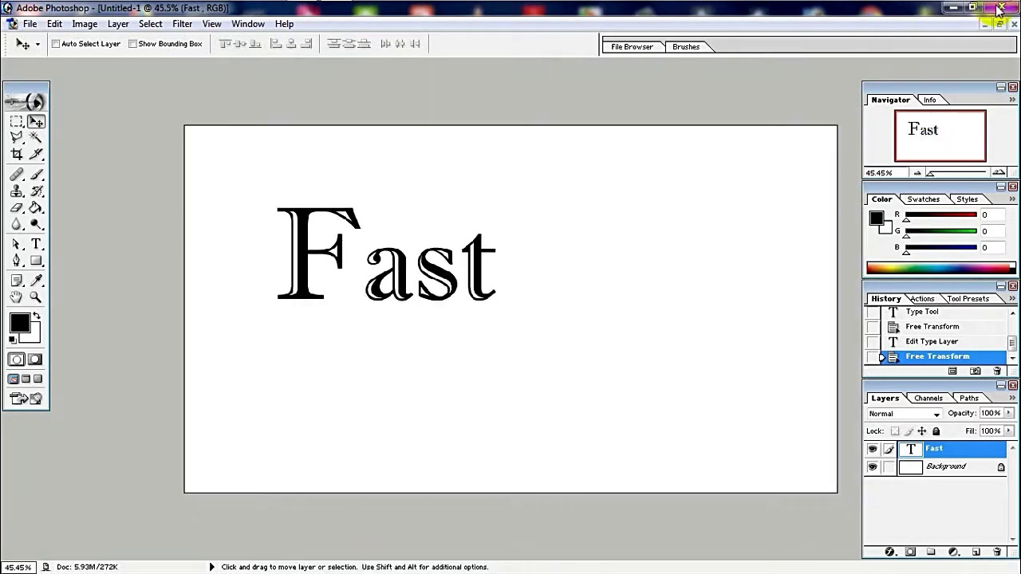
{"action": "left_click", "coordinate": [999, 30]}
Create another 1920×1080 document filled with an orange-yellow diagonal gradient.
{"action": "left_click", "coordinate": [84, 550]}
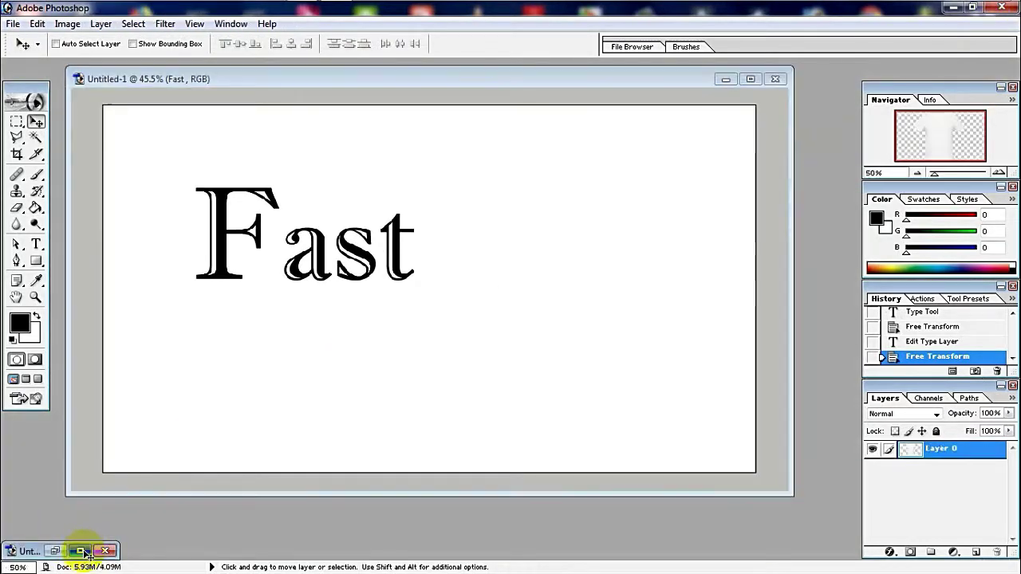
{"action": "left_click", "coordinate": [111, 549]}
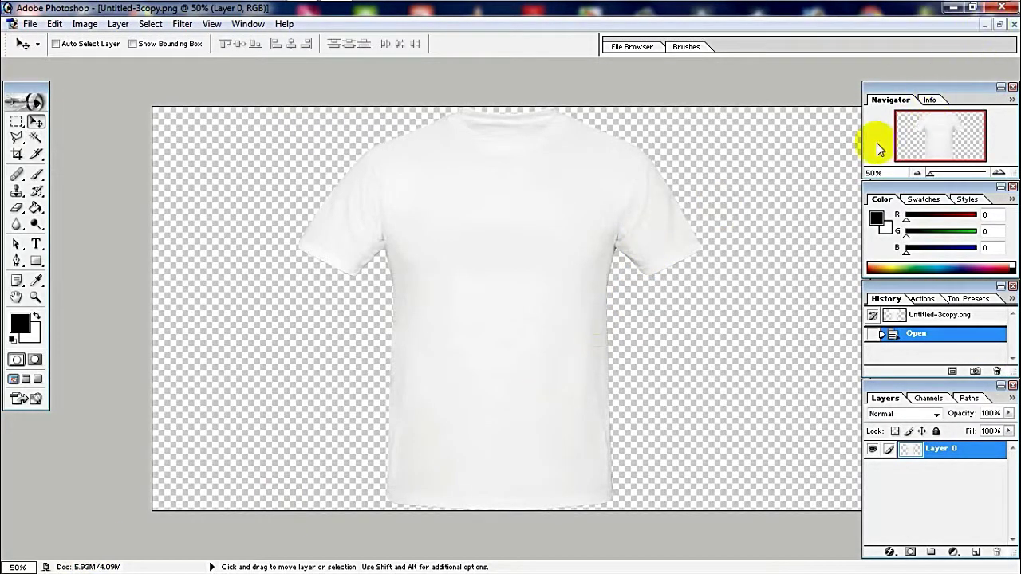
{"action": "key", "text": "ctrl+n"}
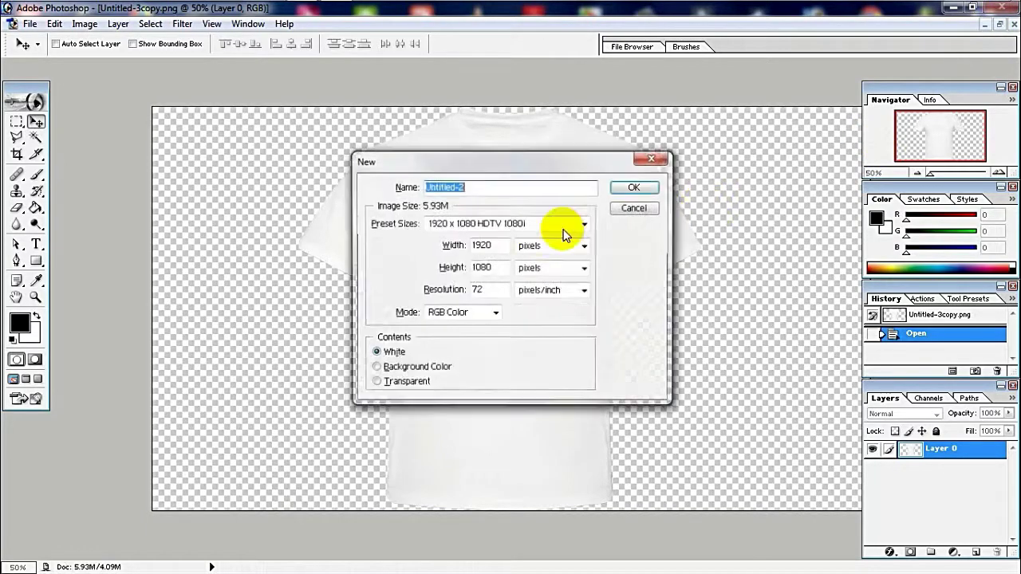
{"action": "left_click", "coordinate": [636, 186]}
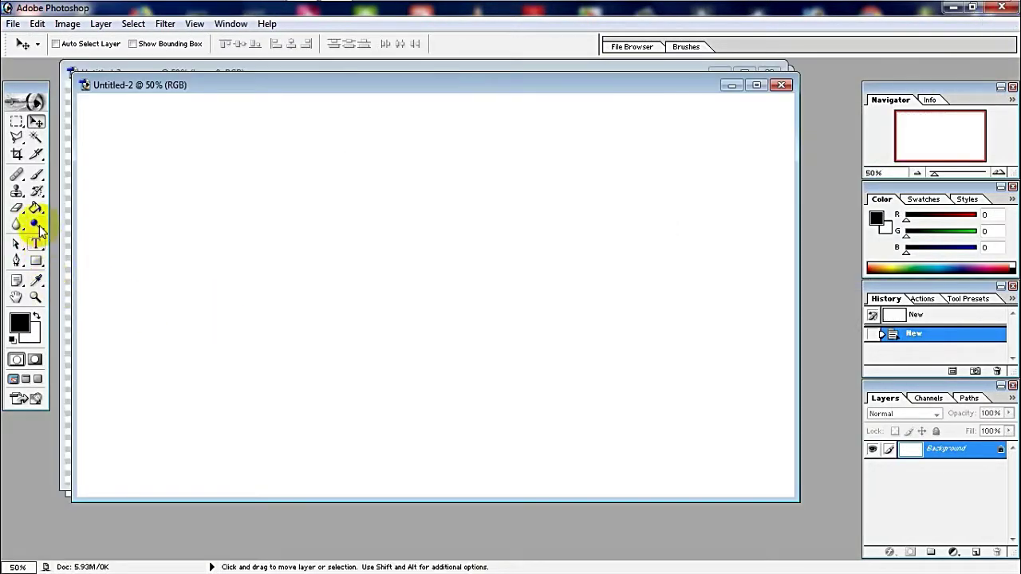
{"action": "mouse_move", "coordinate": [36, 209]}
{"action": "left_mouse_down"}
{"action": "mouse_move", "coordinate": [68, 222]}
{"action": "mouse_move", "coordinate": [80, 209]}
{"action": "left_mouse_up"}
{"action": "left_click_drag", "start_coordinate": [201, 189], "coordinate": [278, 213]}
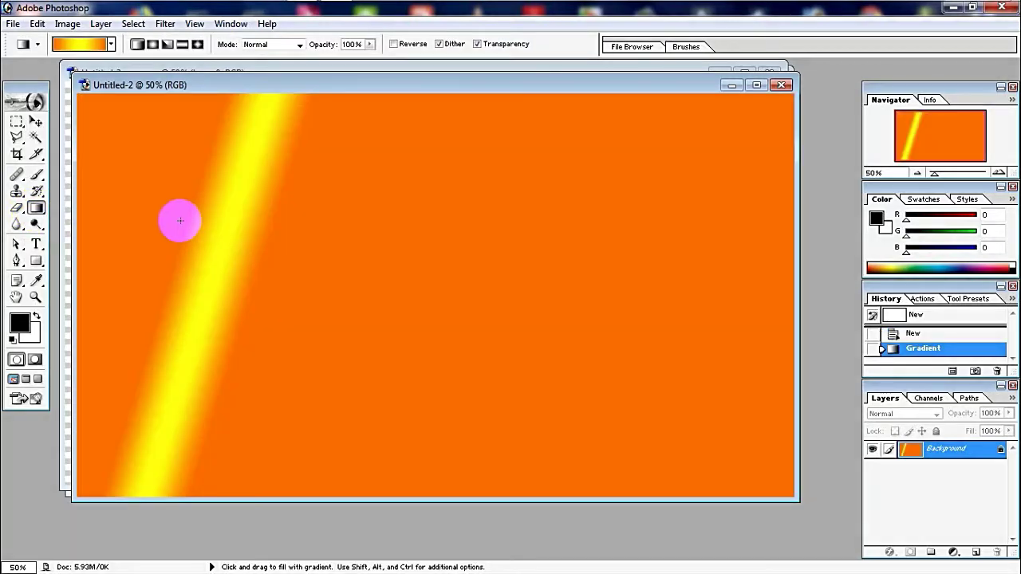
Copy the white T-shirt from Untitled-3copy into the gradient document as Layer 1.
{"action": "left_click_drag", "start_coordinate": [519, 84], "coordinate": [581, 175]}
{"action": "left_click", "coordinate": [394, 129]}
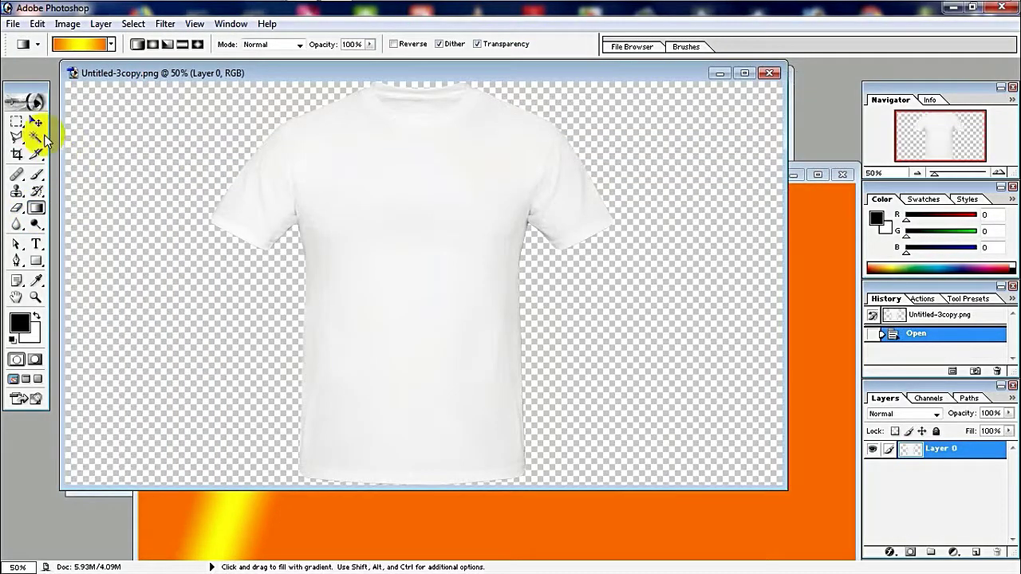
{"action": "left_click", "coordinate": [36, 122]}
{"action": "mouse_move", "coordinate": [405, 307]}
{"action": "left_mouse_down"}
{"action": "mouse_move", "coordinate": [540, 444]}
{"action": "mouse_move", "coordinate": [495, 383]}
{"action": "left_mouse_up"}
{"action": "left_click", "coordinate": [792, 174]}
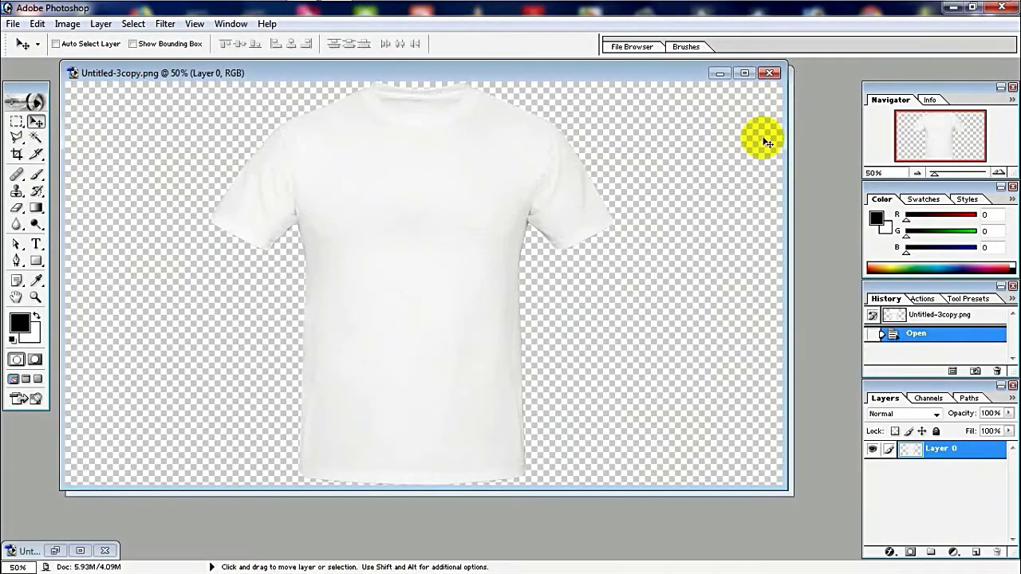
{"action": "left_click", "coordinate": [721, 75]}
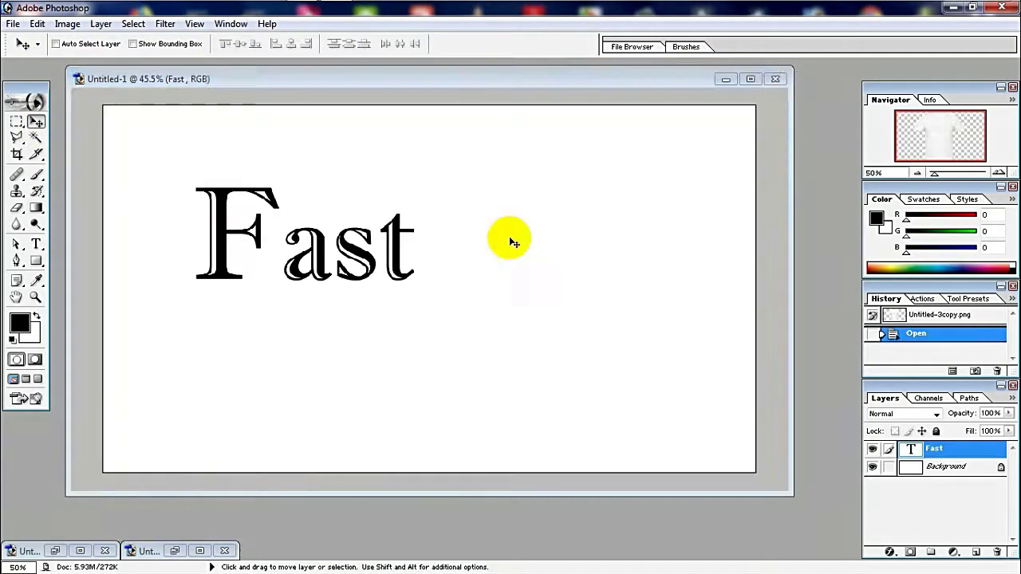
Move the T-shirt up to the canvas top edge and nudge it slightly right.
{"action": "left_click", "coordinate": [55, 550]}
{"action": "left_click", "coordinate": [815, 176]}
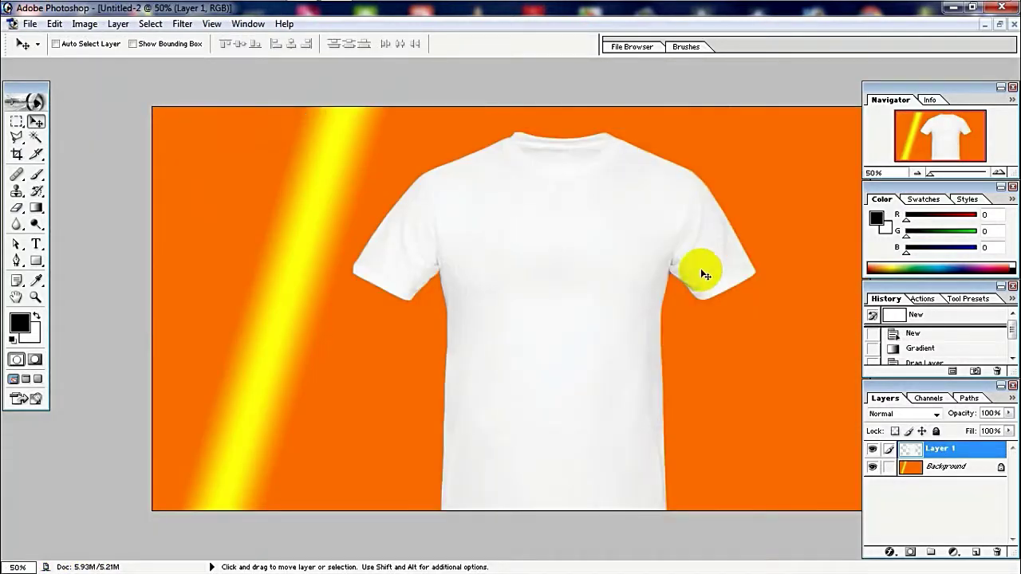
{"action": "key", "text": "ctrl+t"}
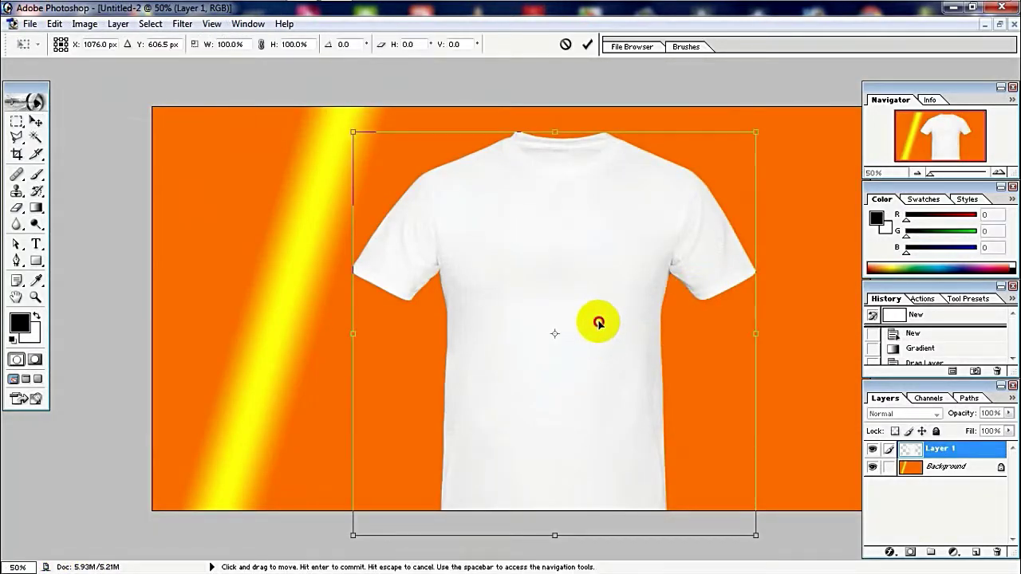
{"action": "left_click_drag", "start_coordinate": [598, 323], "coordinate": [591, 302]}
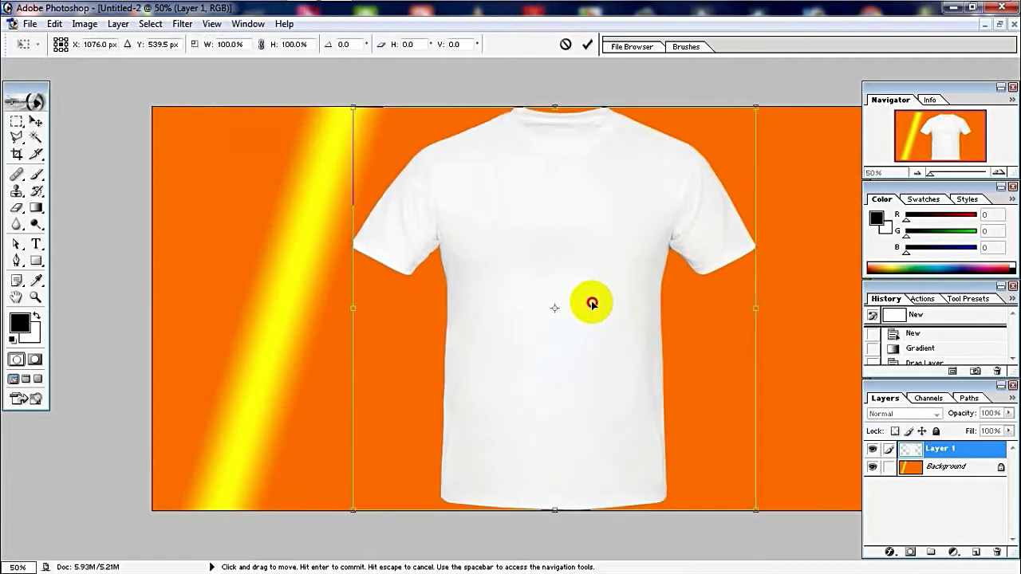
{"action": "key", "text": "ctrl+0"}
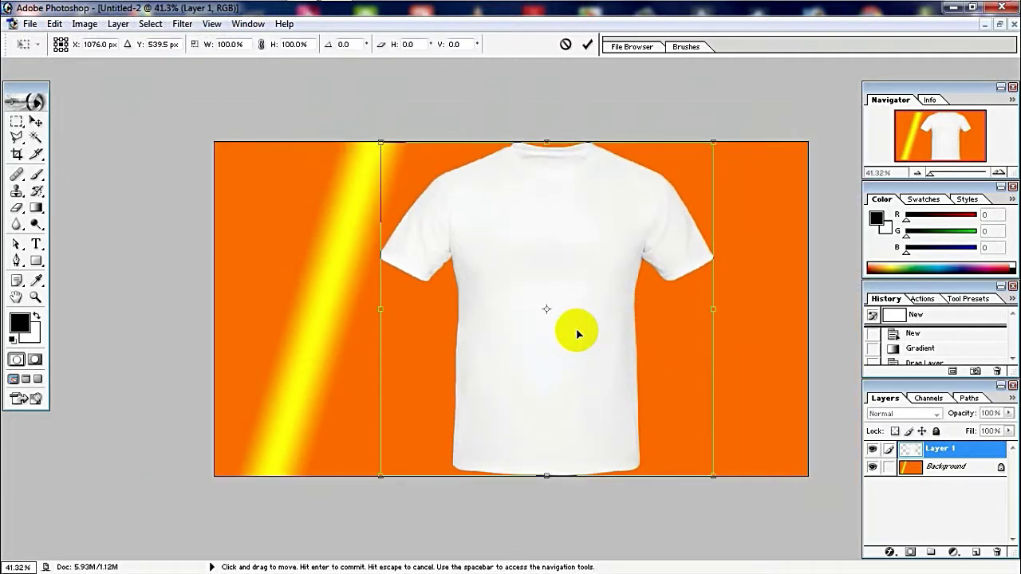
{"action": "key", "text": "shift+Right"}
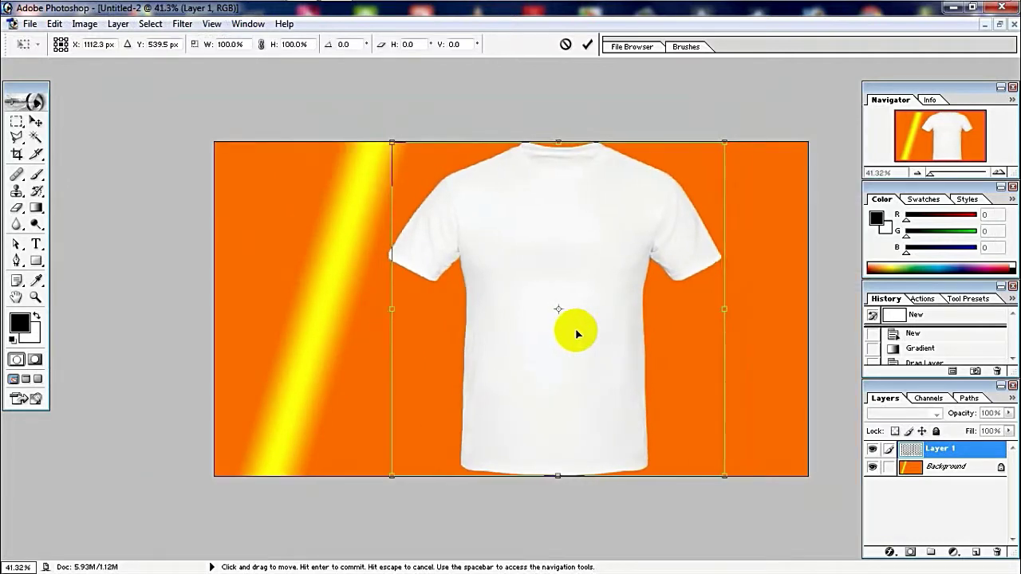
{"action": "key", "text": "shift+Right"}
{"action": "key", "text": "shift+Right"}
{"action": "key", "text": "Right"}
{"action": "key", "text": "Right"}
{"action": "key", "text": "Right"}
{"action": "double_click", "coordinate": [675, 308]}
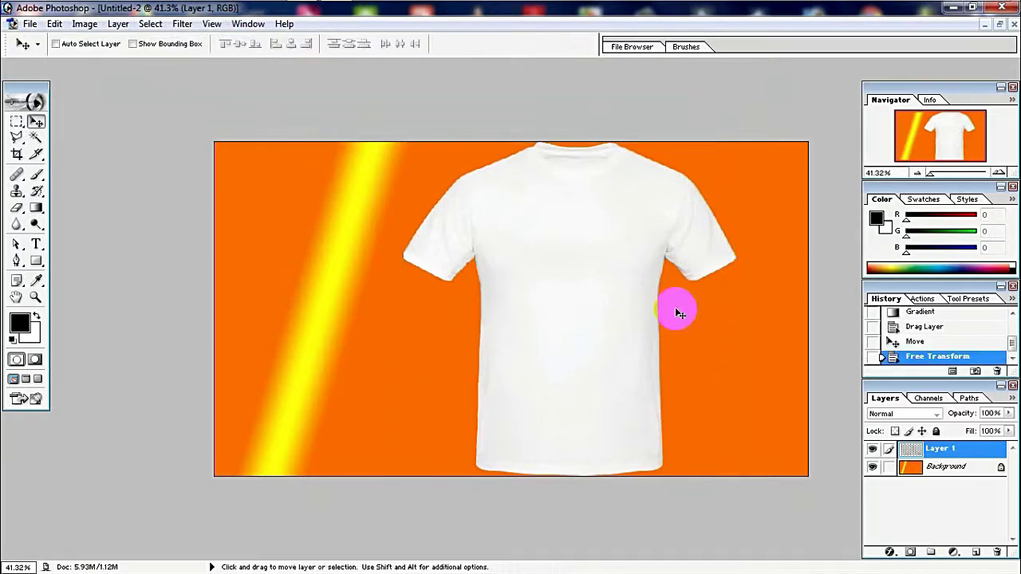
Copy the Fast text onto the shirt's chest in Untitled-2 and scale it smaller.
{"action": "left_click", "coordinate": [998, 25]}
{"action": "left_click", "coordinate": [447, 152]}
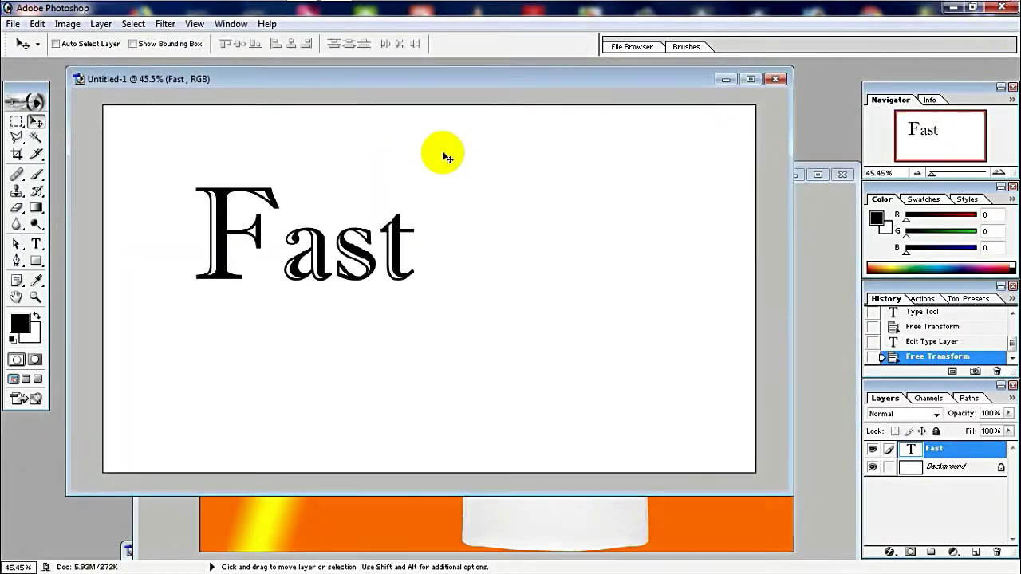
{"action": "left_click_drag", "start_coordinate": [496, 414], "coordinate": [560, 503]}
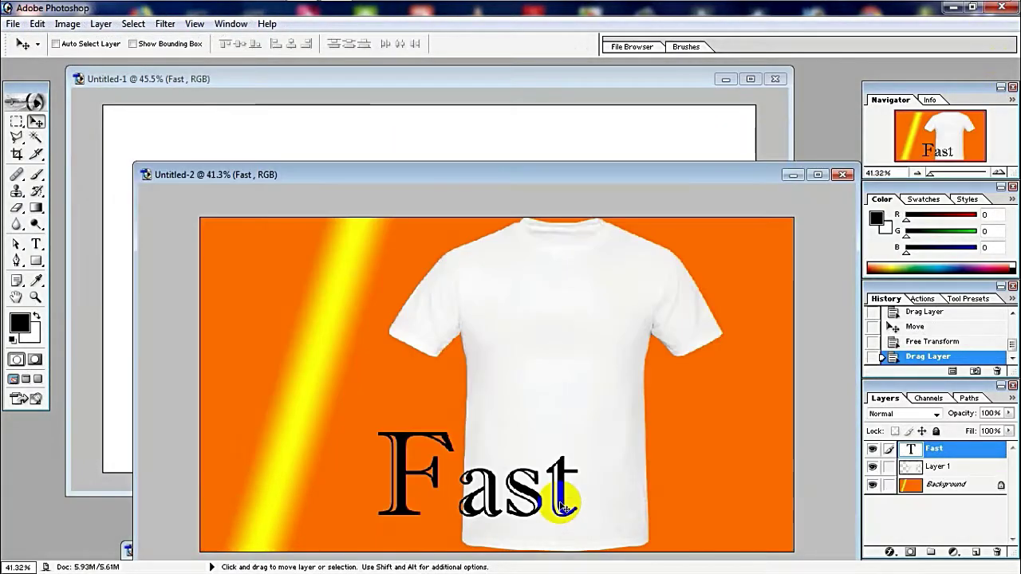
{"action": "left_click_drag", "start_coordinate": [564, 435], "coordinate": [636, 371]}
{"action": "left_click", "coordinate": [818, 174]}
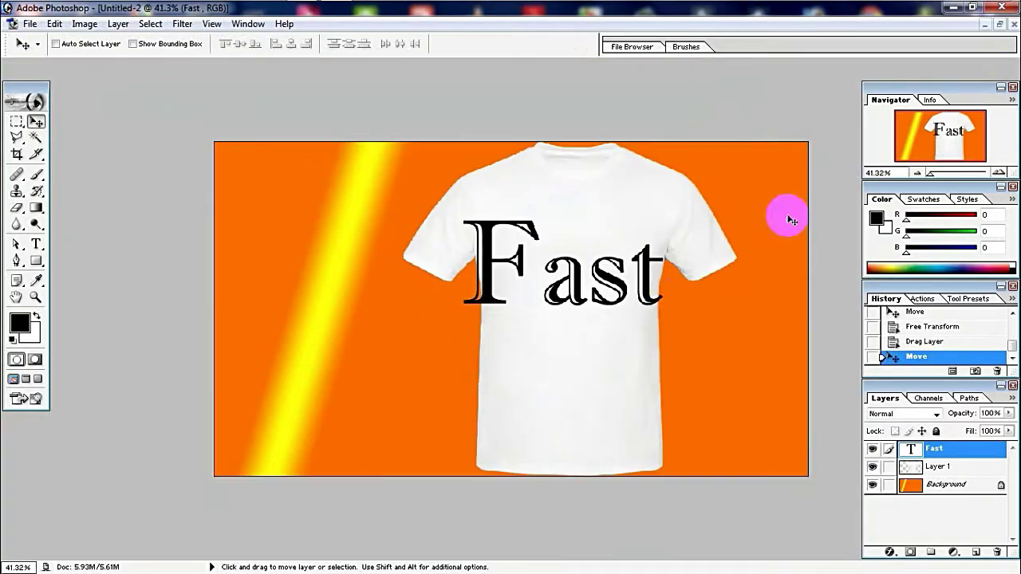
{"action": "key", "text": "ctrl+t"}
{"action": "mouse_move", "coordinate": [675, 308]}
{"action": "left_mouse_down"}
{"action": "mouse_move", "coordinate": [527, 257]}
{"action": "mouse_move", "coordinate": [542, 312]}
{"action": "left_mouse_up"}
Commit the smaller Fast, show the rulers, and move Fast up near the collar.
{"action": "key", "text": "Return"}
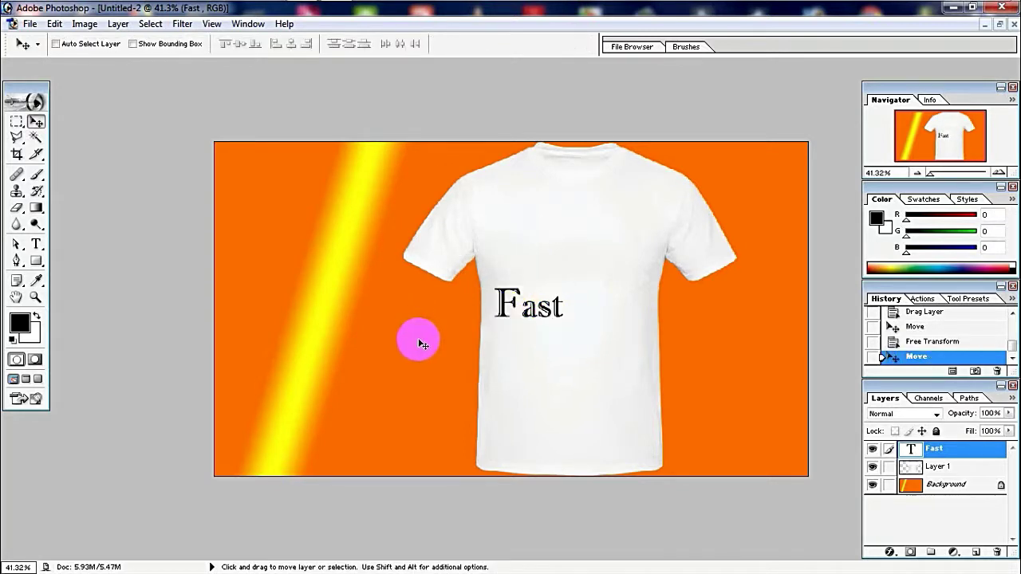
{"action": "key", "text": "ctrl+r"}
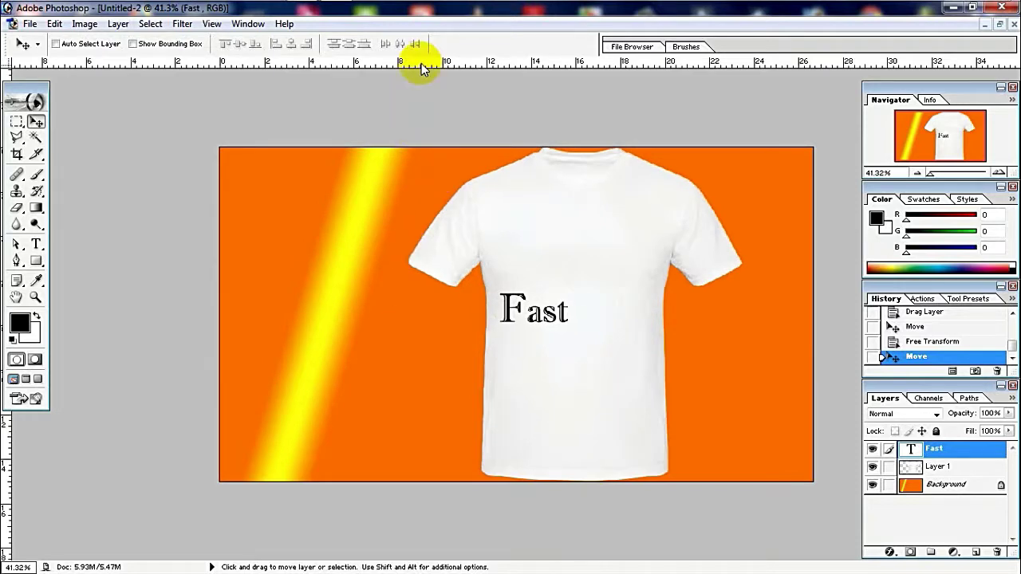
{"action": "left_click_drag", "start_coordinate": [434, 183], "coordinate": [403, 82]}
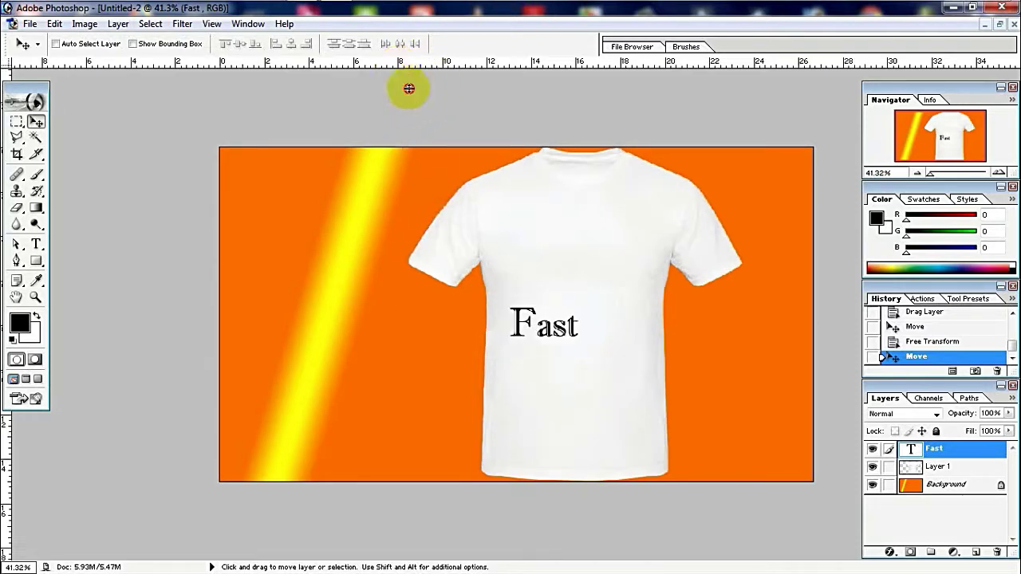
Add two horizontal and two vertical guides around the shirt's chest print area.
{"action": "left_click_drag", "start_coordinate": [409, 89], "coordinate": [441, 241]}
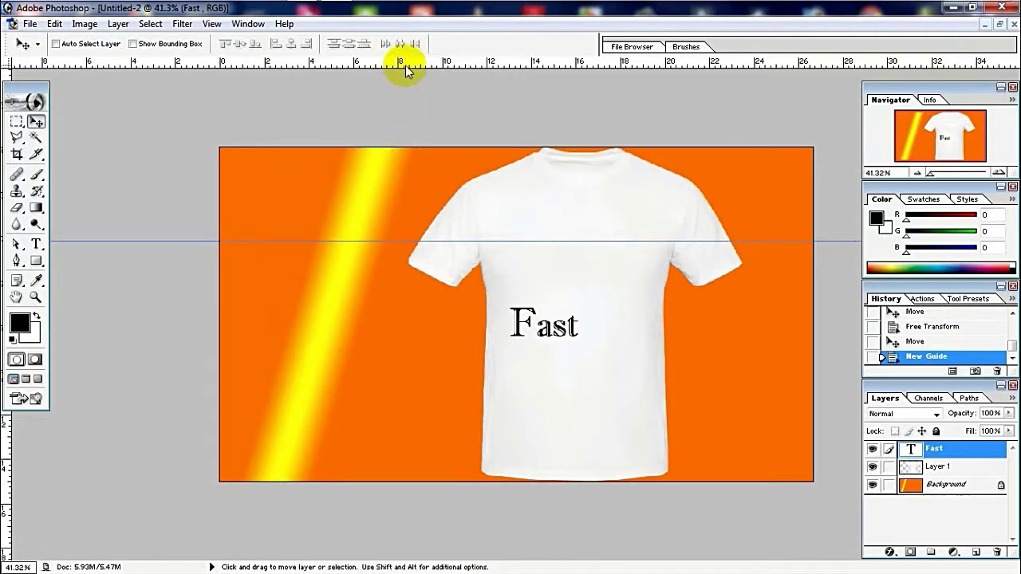
{"action": "left_click_drag", "start_coordinate": [406, 70], "coordinate": [422, 363]}
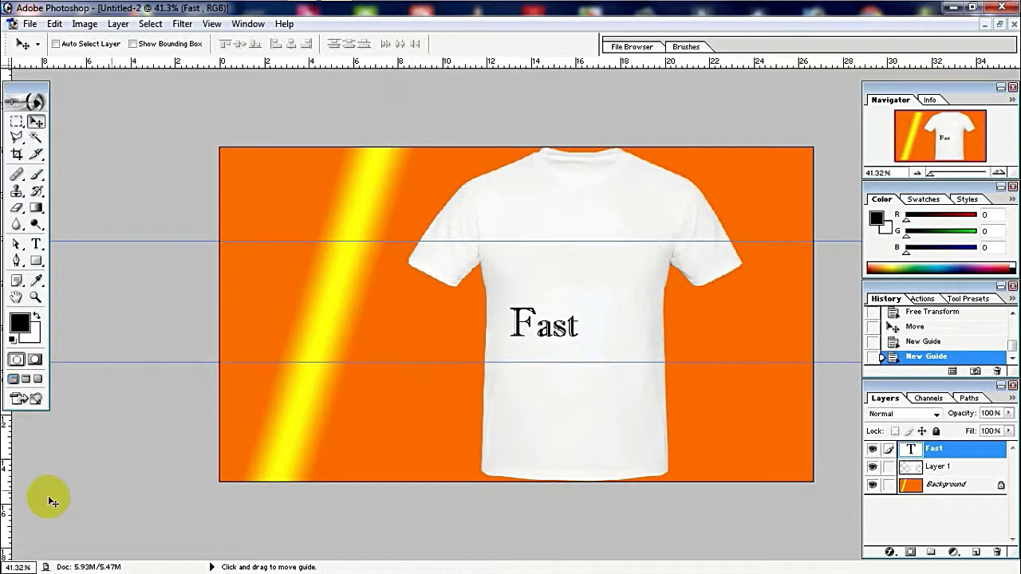
{"action": "left_click_drag", "start_coordinate": [6, 469], "coordinate": [498, 458]}
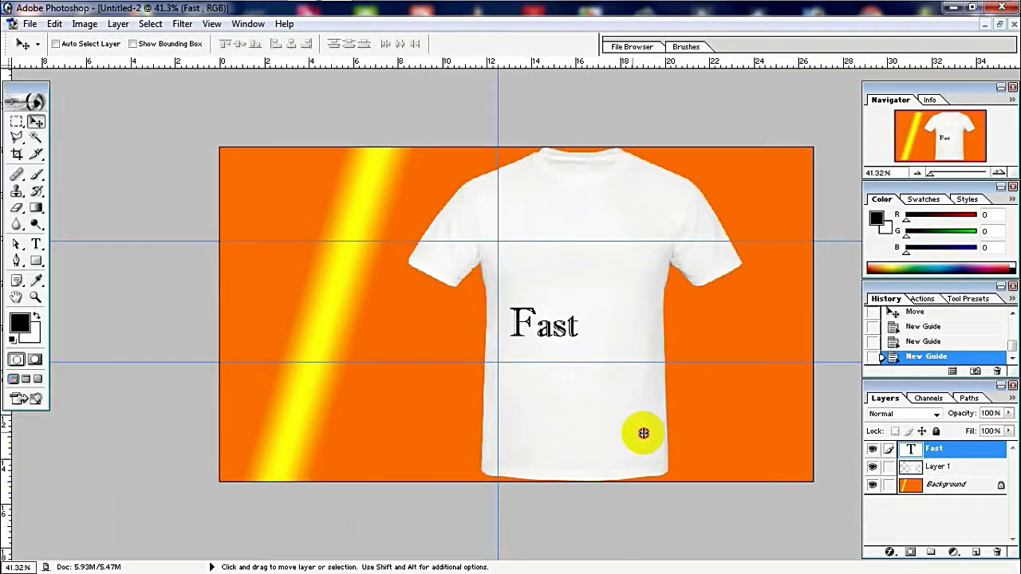
{"action": "left_click_drag", "start_coordinate": [659, 432], "coordinate": [653, 433]}
{"action": "left_click_drag", "start_coordinate": [548, 327], "coordinate": [549, 265]}
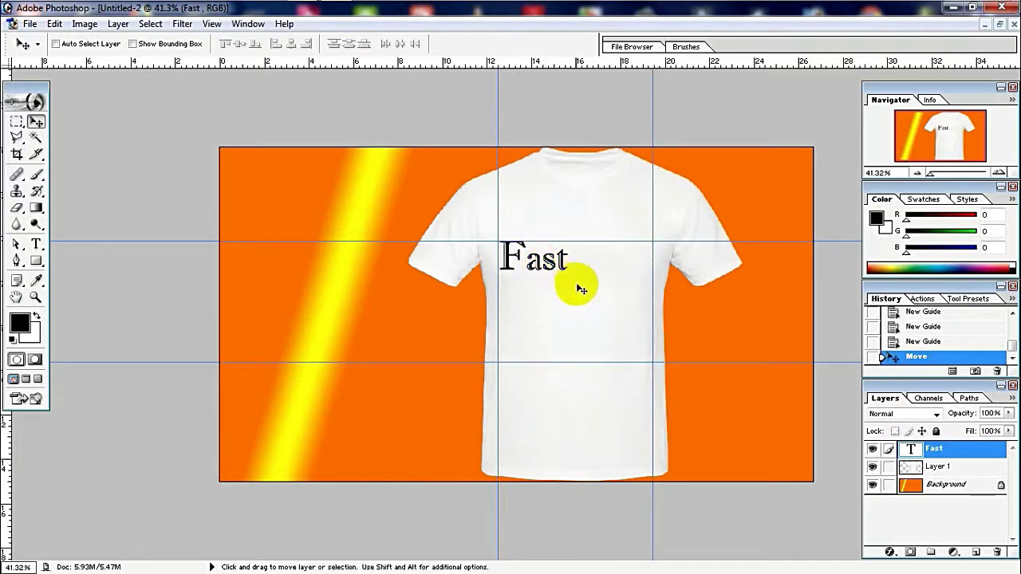
Delete the old Fast layer in Untitled-1 and type 'Music' at 72 pt in Imprint MT Shadow.
{"action": "left_click", "coordinate": [982, 26]}
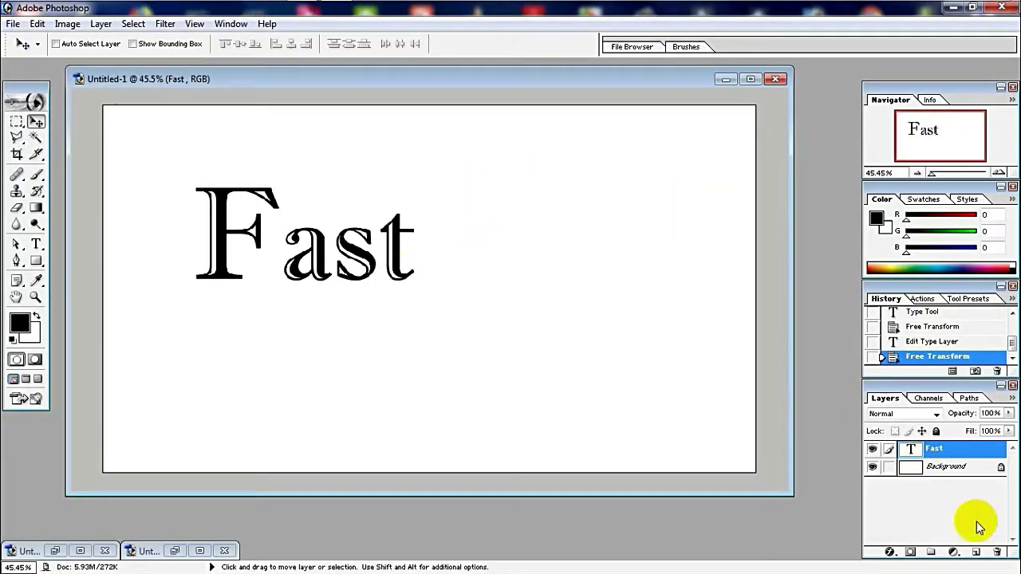
{"action": "left_click", "coordinate": [994, 553]}
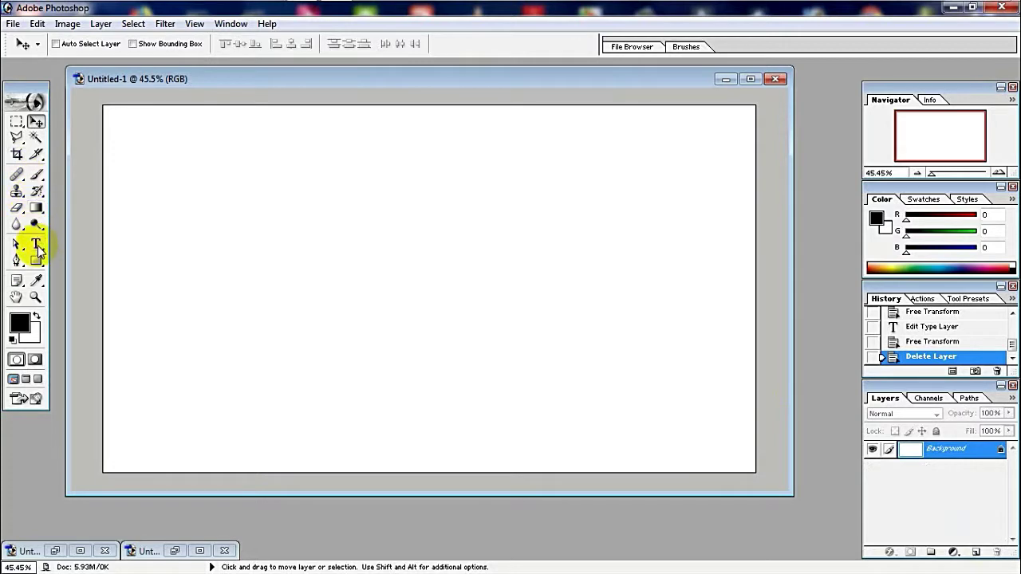
{"action": "left_click", "coordinate": [36, 244]}
{"action": "left_click_drag", "start_coordinate": [175, 209], "coordinate": [510, 339]}
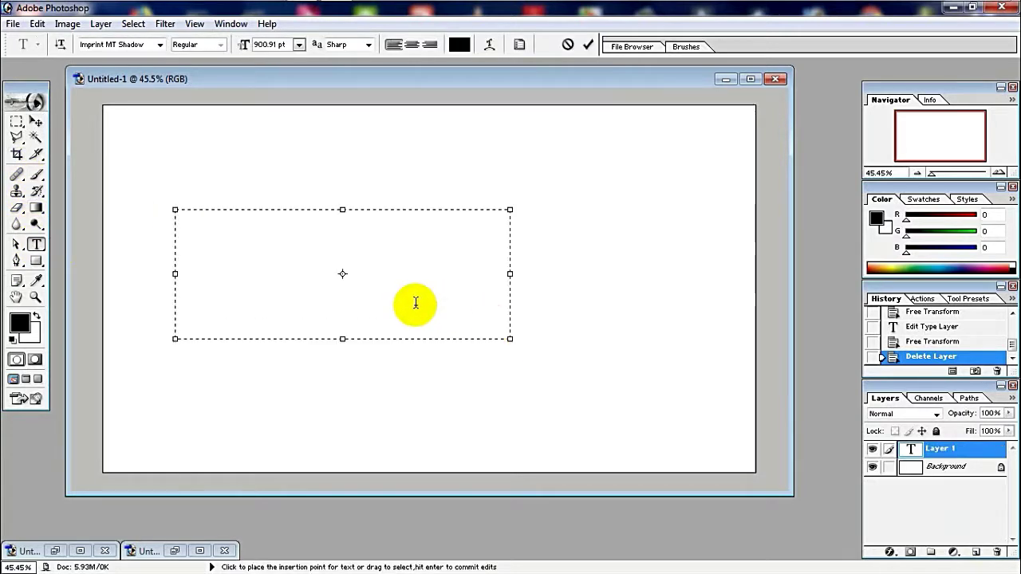
{"action": "left_click", "coordinate": [300, 45]}
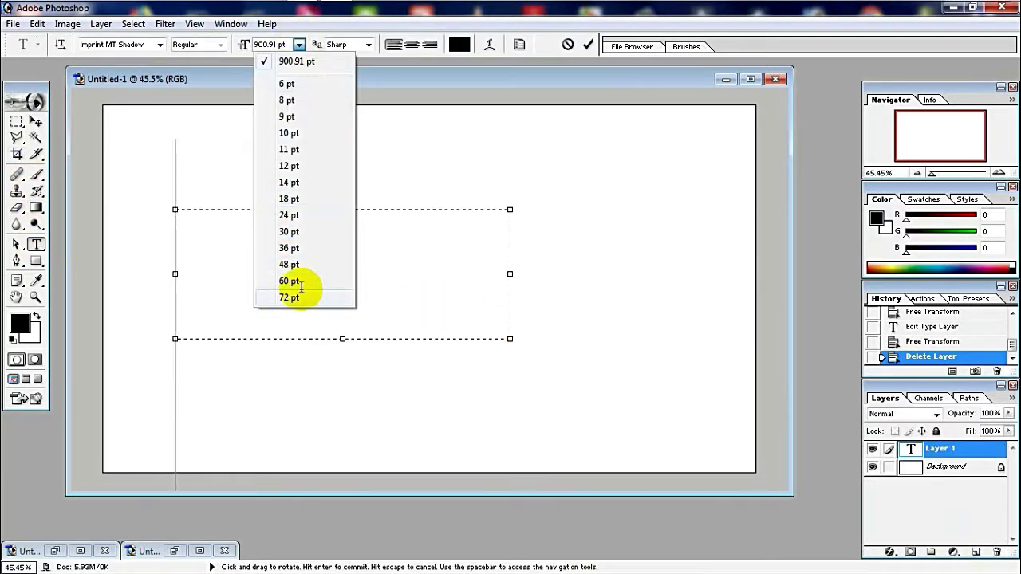
{"action": "left_click", "coordinate": [295, 297]}
{"action": "type", "text": "Music"}
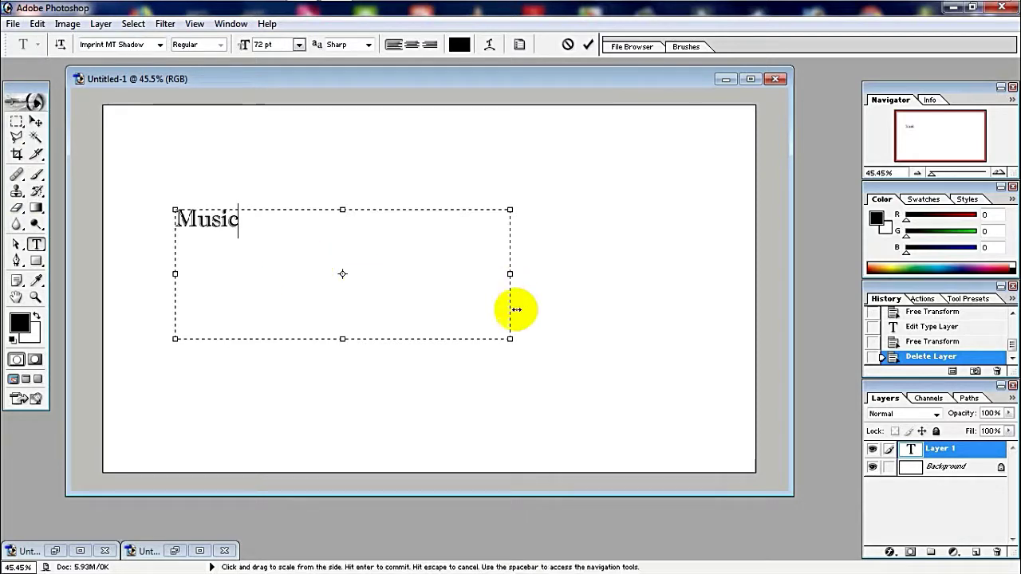
{"action": "mouse_move", "coordinate": [510, 339]}
{"action": "left_mouse_down"}
{"action": "mouse_move", "coordinate": [256, 263]}
{"action": "mouse_move", "coordinate": [249, 237]}
{"action": "left_mouse_up"}
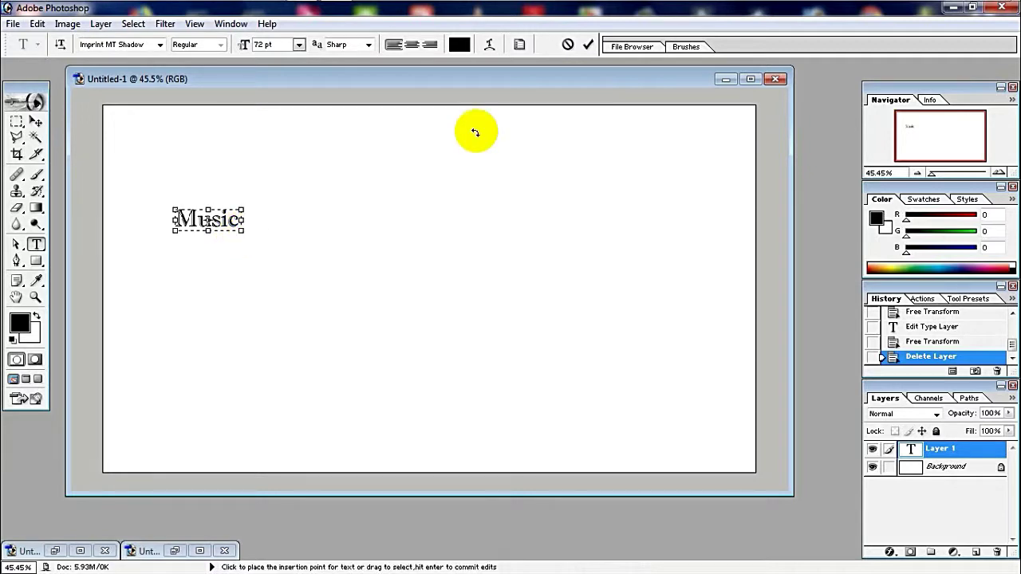
{"action": "left_click", "coordinate": [588, 43]}
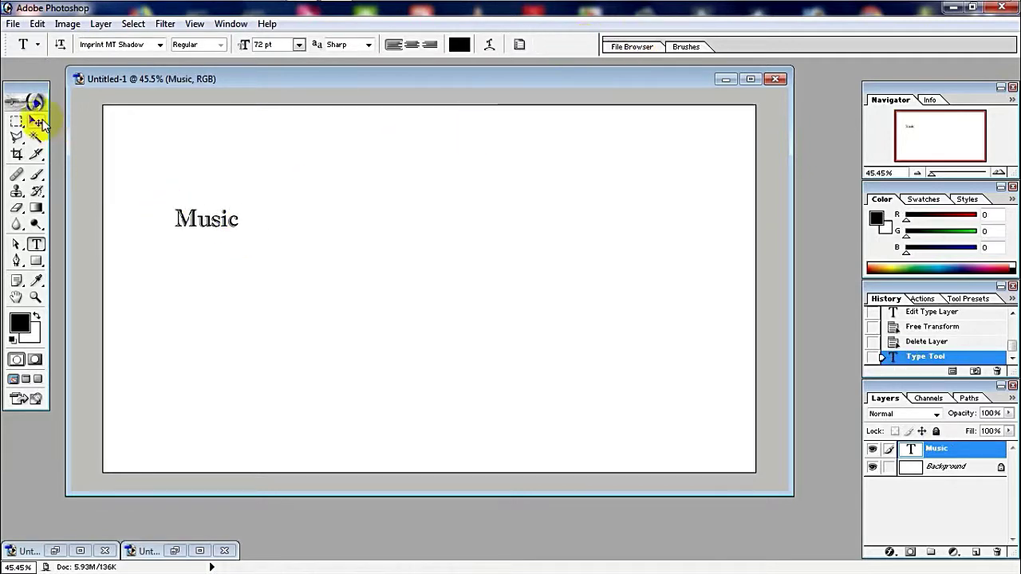
Move the Music text down, enlarge it, and shift it further left.
{"action": "left_click", "coordinate": [37, 122]}
{"action": "mouse_move", "coordinate": [223, 219]}
{"action": "left_mouse_down"}
{"action": "mouse_move", "coordinate": [358, 245]}
{"action": "mouse_move", "coordinate": [622, 407]}
{"action": "mouse_move", "coordinate": [675, 422]}
{"action": "left_mouse_up"}
{"action": "key", "text": "ctrl+t"}
{"action": "key", "text": "Return"}
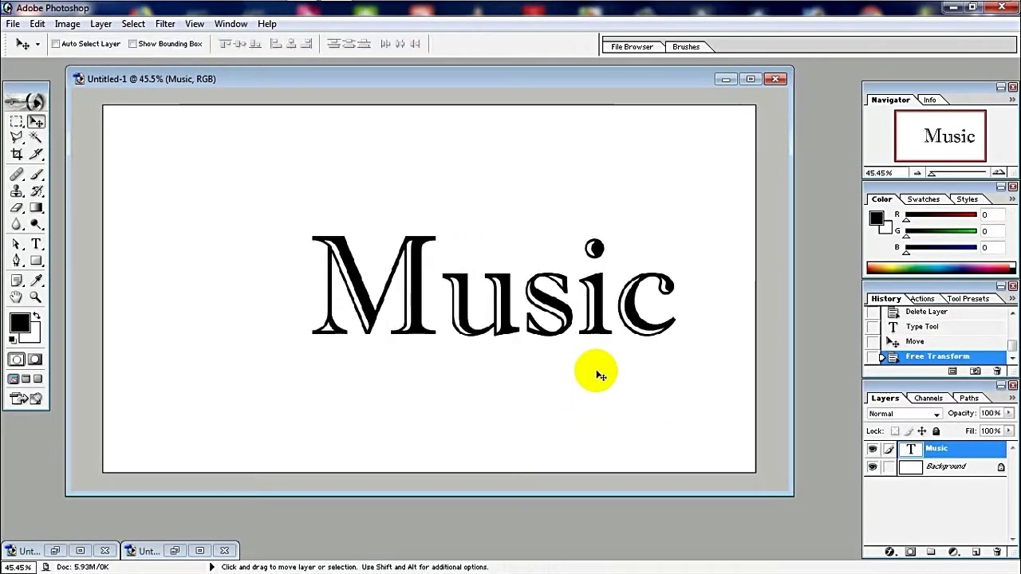
{"action": "left_click_drag", "start_coordinate": [550, 327], "coordinate": [466, 323]}
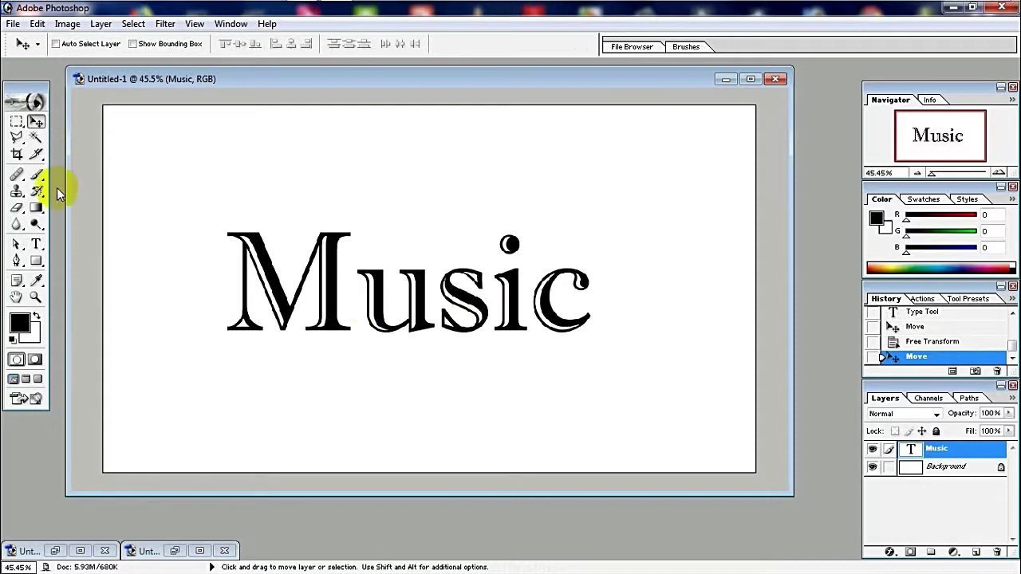
Set the M of Music to Iskoola Pota at 500.43 pt and commit the text.
{"action": "left_click", "coordinate": [36, 244]}
{"action": "left_click", "coordinate": [349, 285]}
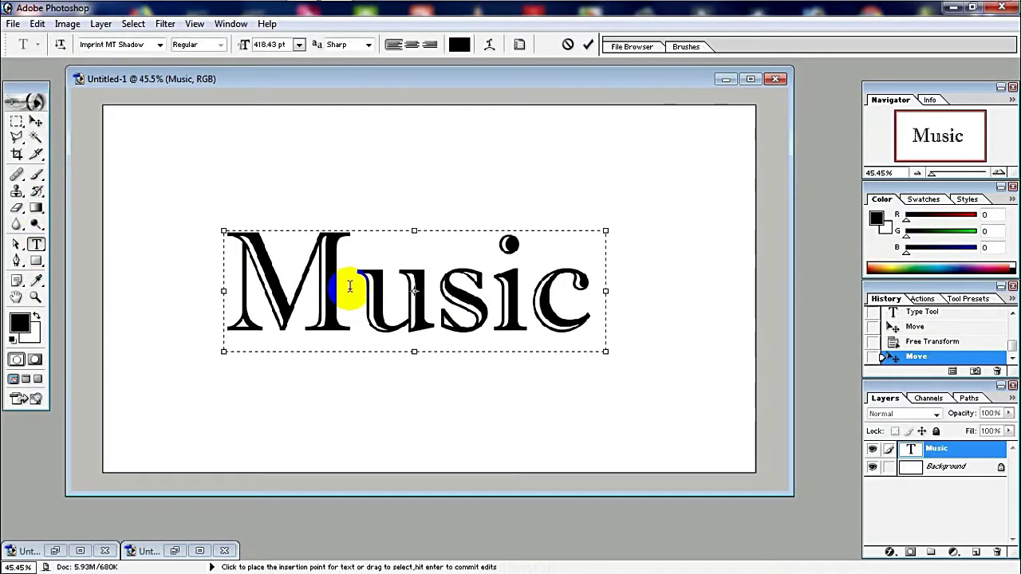
{"action": "left_click_drag", "start_coordinate": [350, 285], "coordinate": [205, 289]}
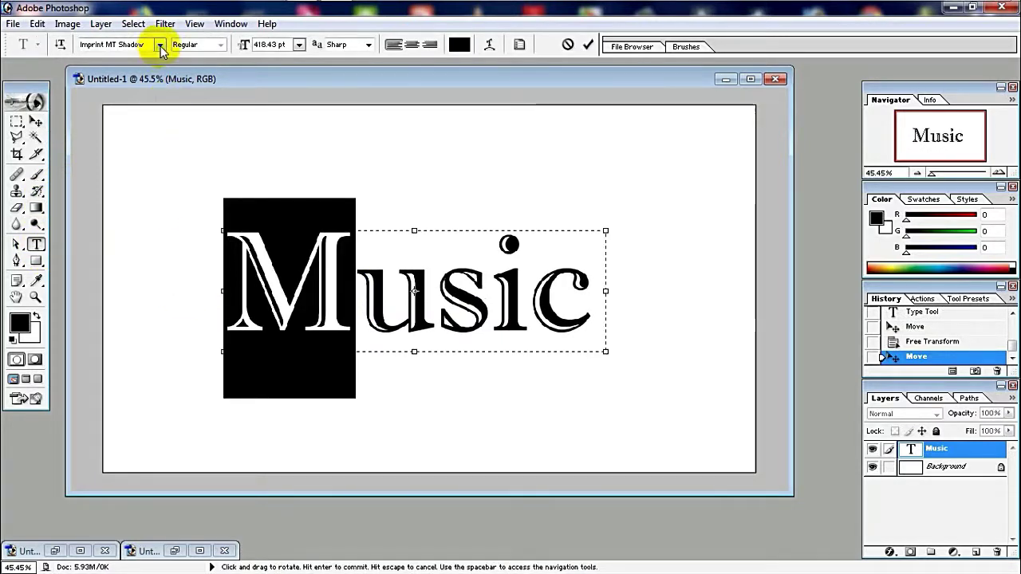
{"action": "key", "text": "Down"}
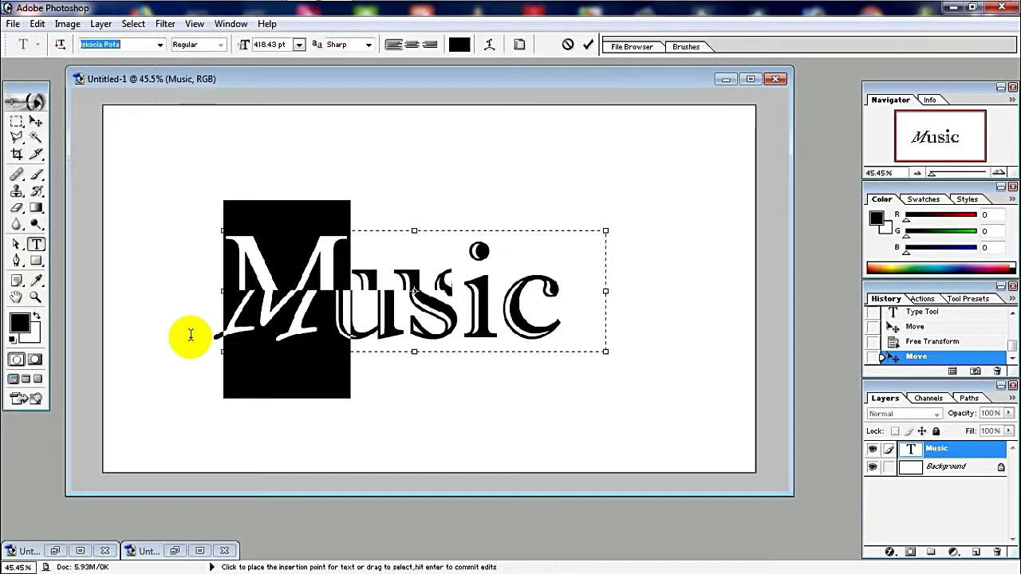
{"action": "key", "text": "Up"}
{"action": "key", "text": "Down"}
{"action": "key", "text": "Down"}
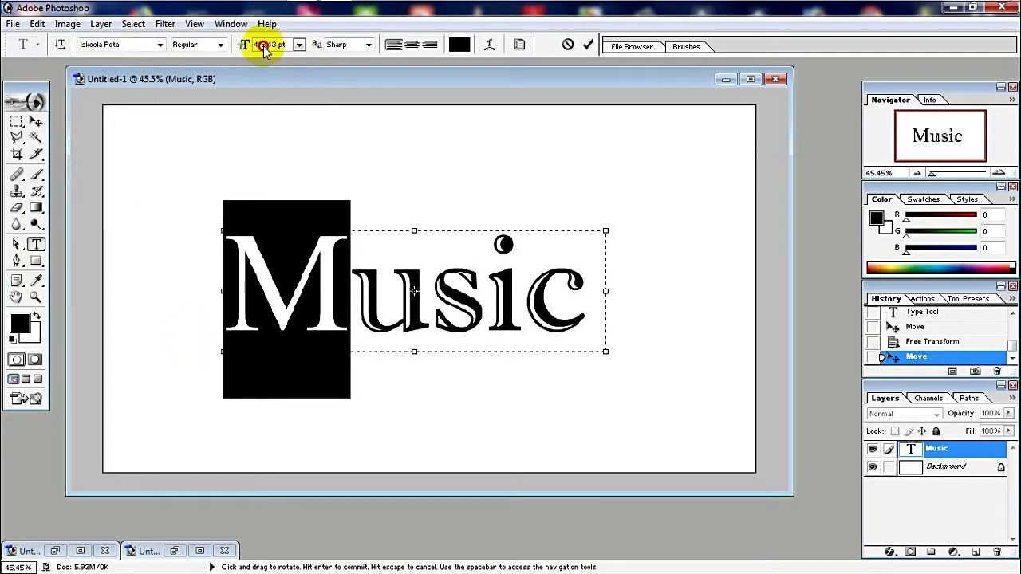
{"action": "type", "text": "5"}
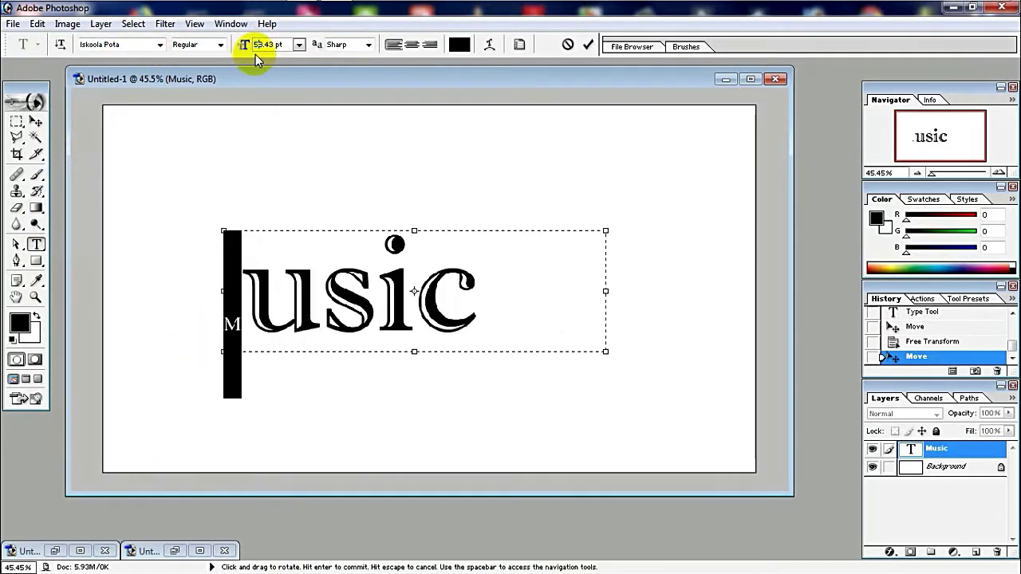
{"action": "type", "text": "080"}
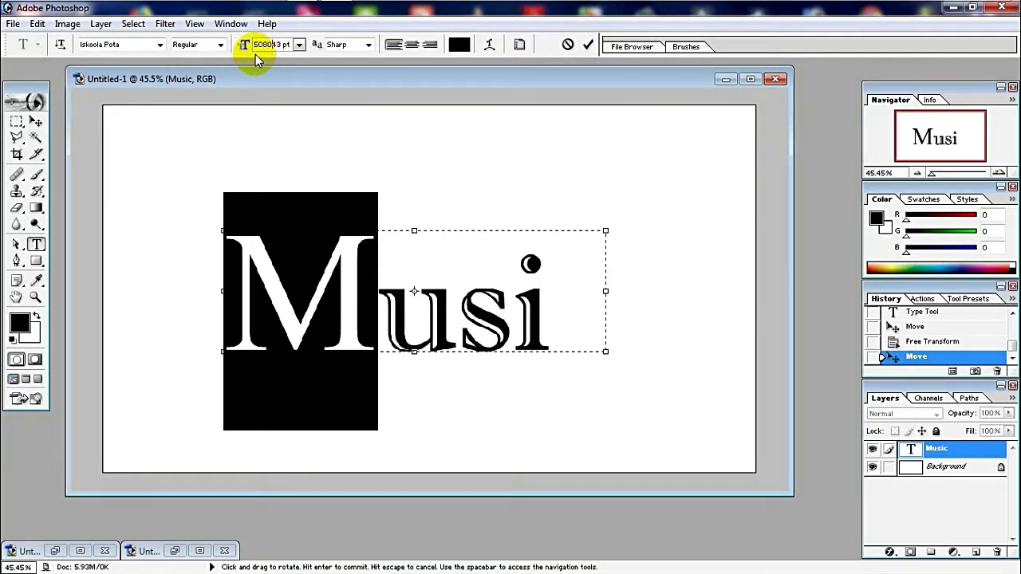
{"action": "key", "text": "BackSpace"}
{"action": "key", "text": "BackSpace"}
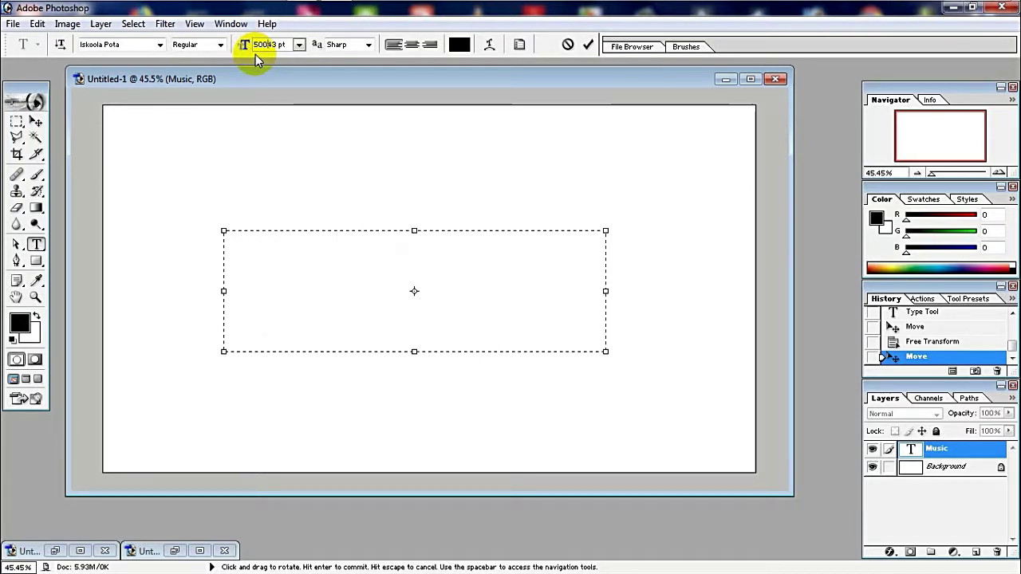
{"action": "key", "text": "Return"}
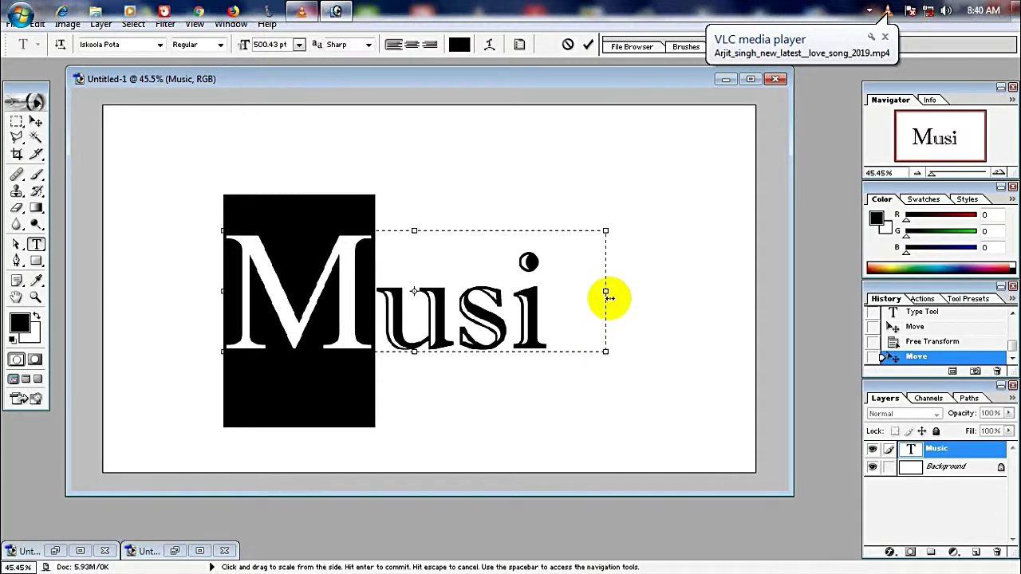
{"action": "type", "text": "c"}
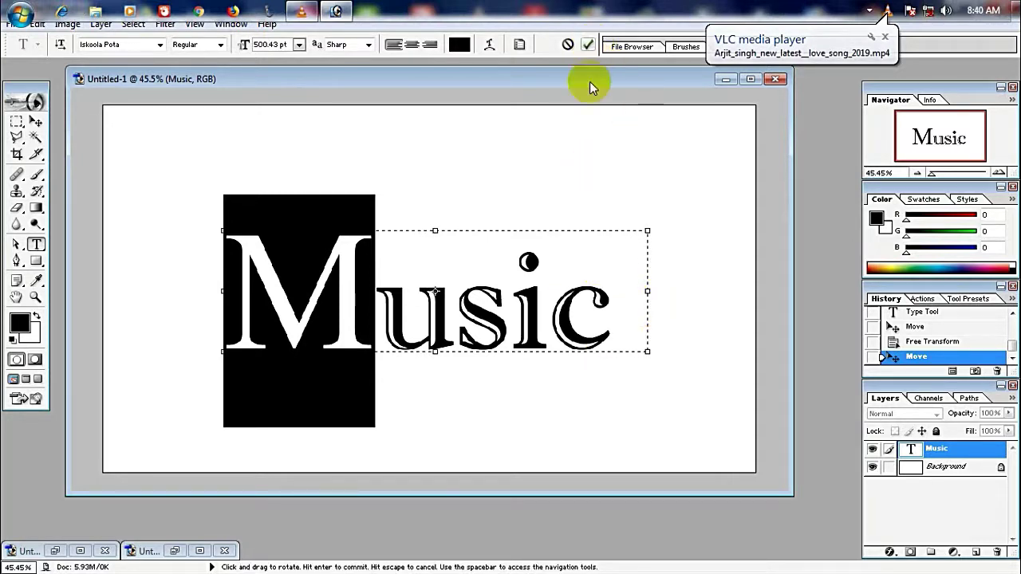
{"action": "left_click", "coordinate": [616, 323]}
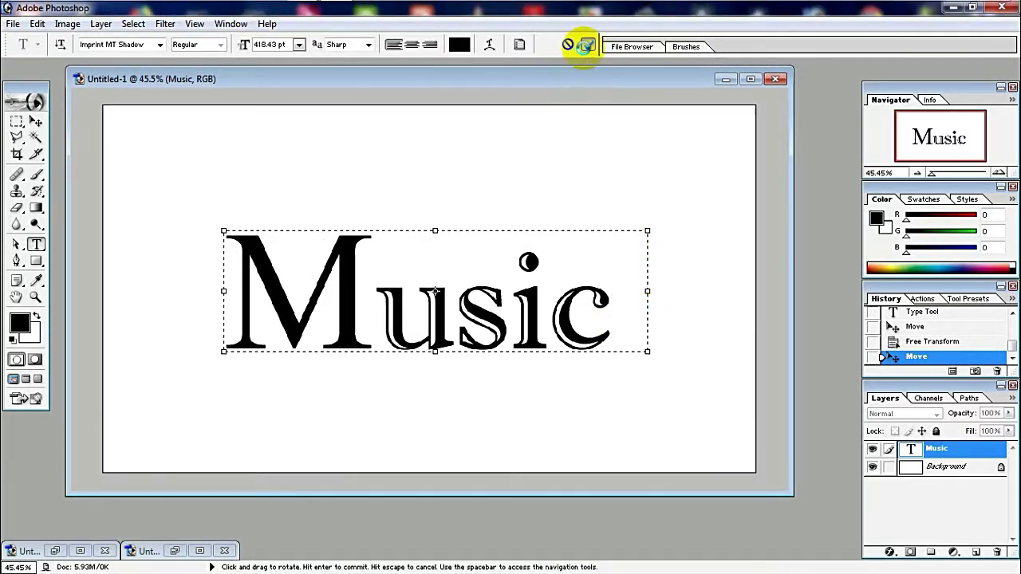
{"action": "left_click", "coordinate": [586, 45]}
Scale the Music text down to 53.8%.
{"action": "left_click", "coordinate": [35, 121]}
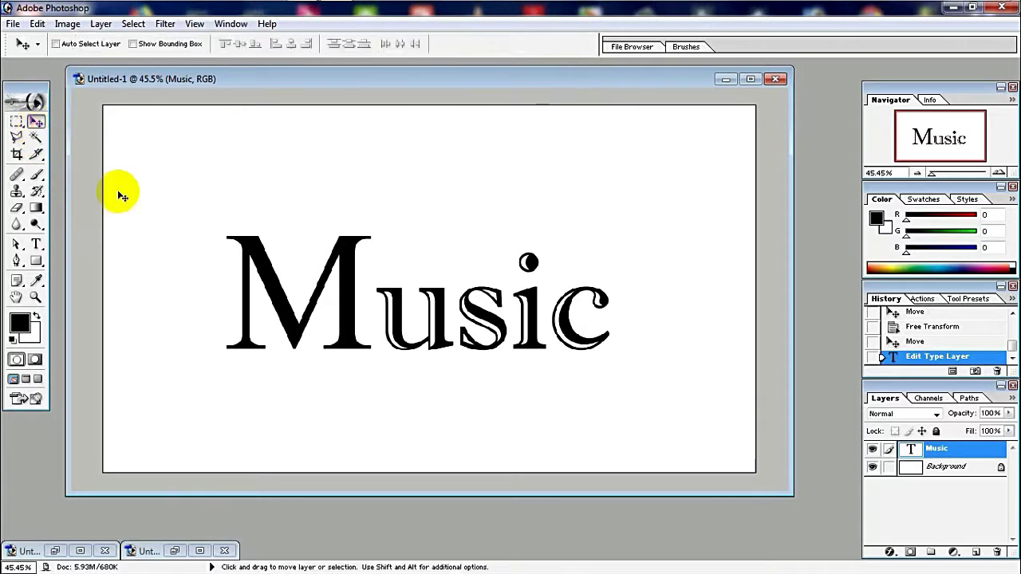
{"action": "key", "text": "ctrl+t"}
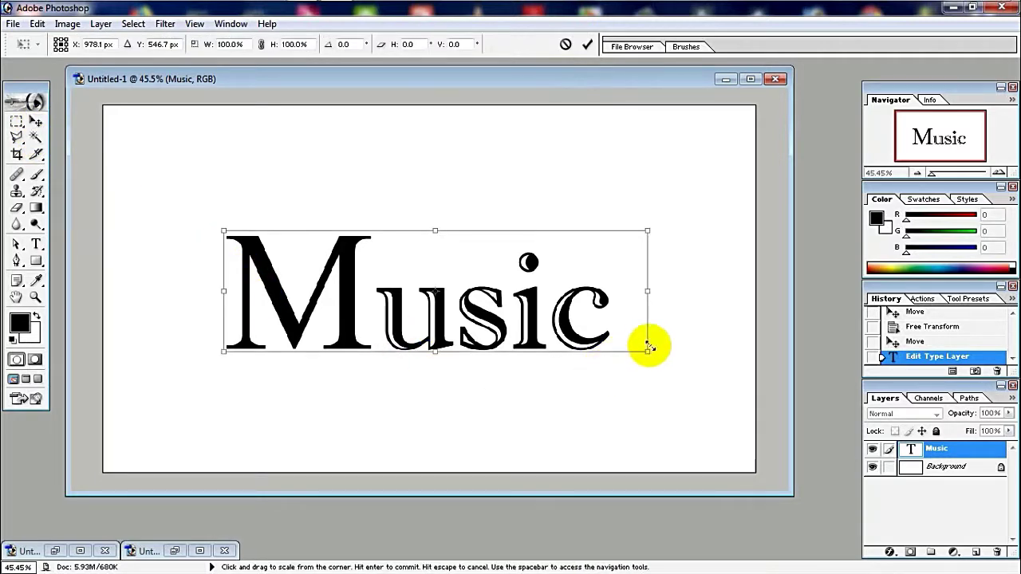
{"action": "left_click_drag", "start_coordinate": [648, 348], "coordinate": [451, 297]}
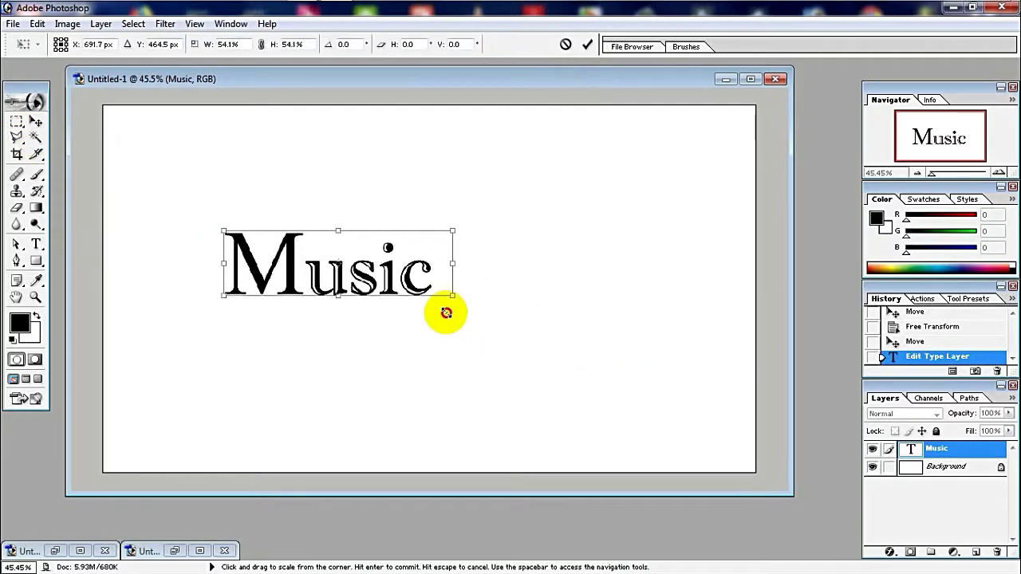
{"action": "left_click", "coordinate": [586, 45]}
Arrange both document windows and copy the Music layer into the Untitled-2 mockup.
{"action": "left_click", "coordinate": [55, 550]}
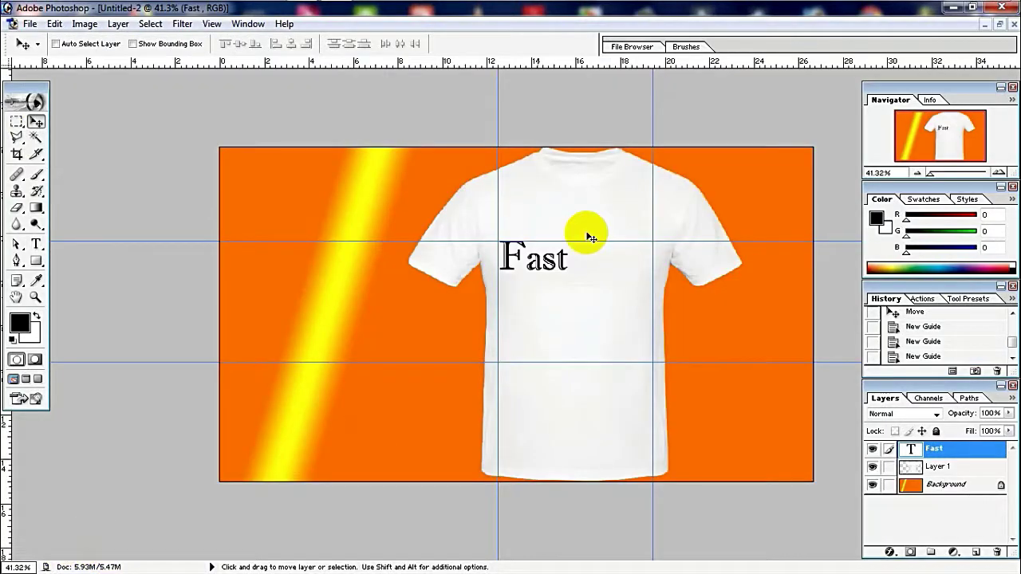
{"action": "left_click", "coordinate": [1000, 24]}
{"action": "left_click_drag", "start_coordinate": [622, 83], "coordinate": [513, 96]}
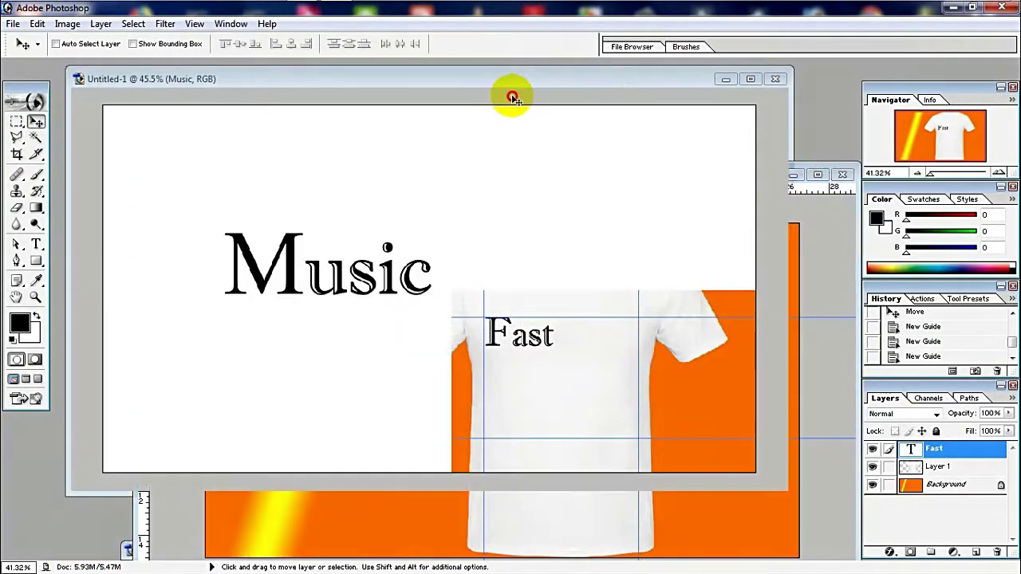
{"action": "mouse_move", "coordinate": [406, 278]}
{"action": "left_mouse_down"}
{"action": "mouse_move", "coordinate": [586, 524]}
{"action": "mouse_move", "coordinate": [641, 371]}
{"action": "left_mouse_up"}
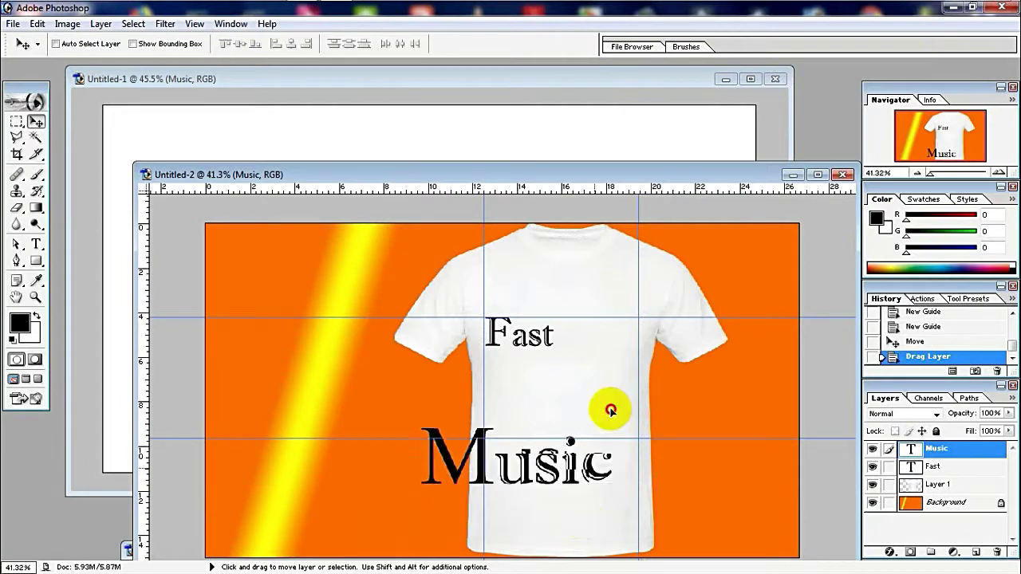
Scale the copied Music text to 30.2% over Fast on the shirt.
{"action": "left_click", "coordinate": [816, 177]}
{"action": "key", "text": "ctrl+t"}
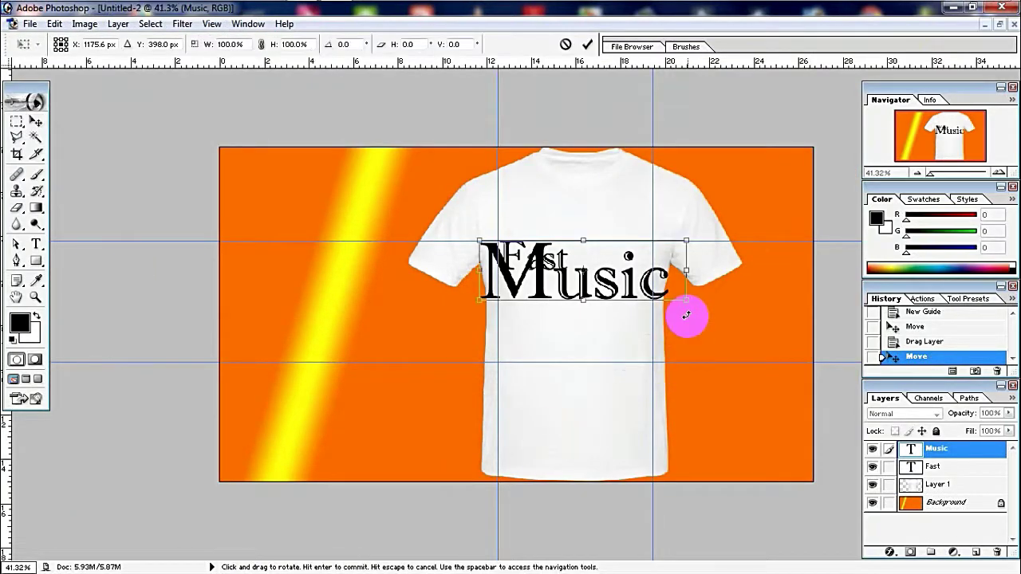
{"action": "left_click_drag", "start_coordinate": [686, 315], "coordinate": [544, 264]}
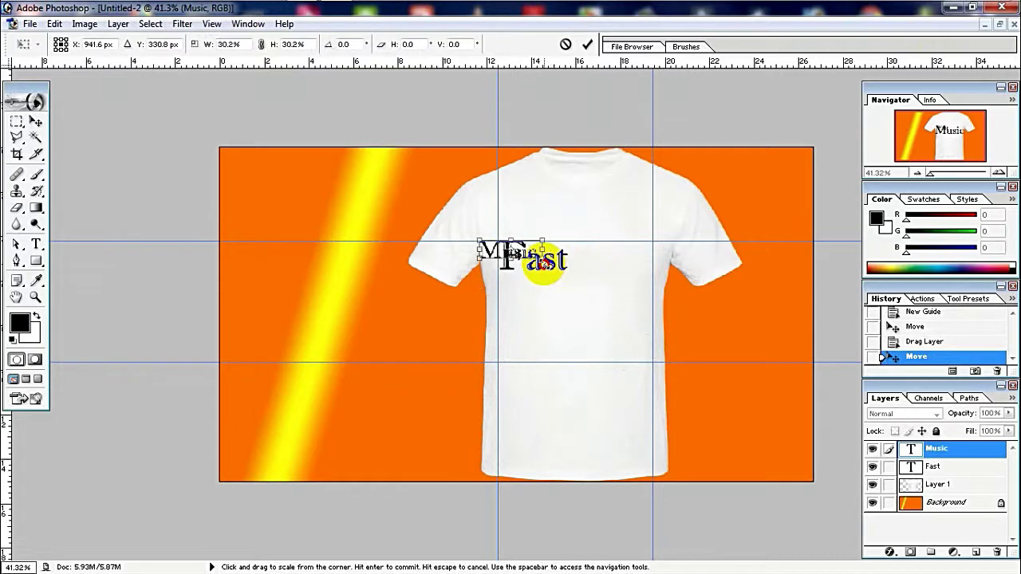
{"action": "key", "text": "Return"}
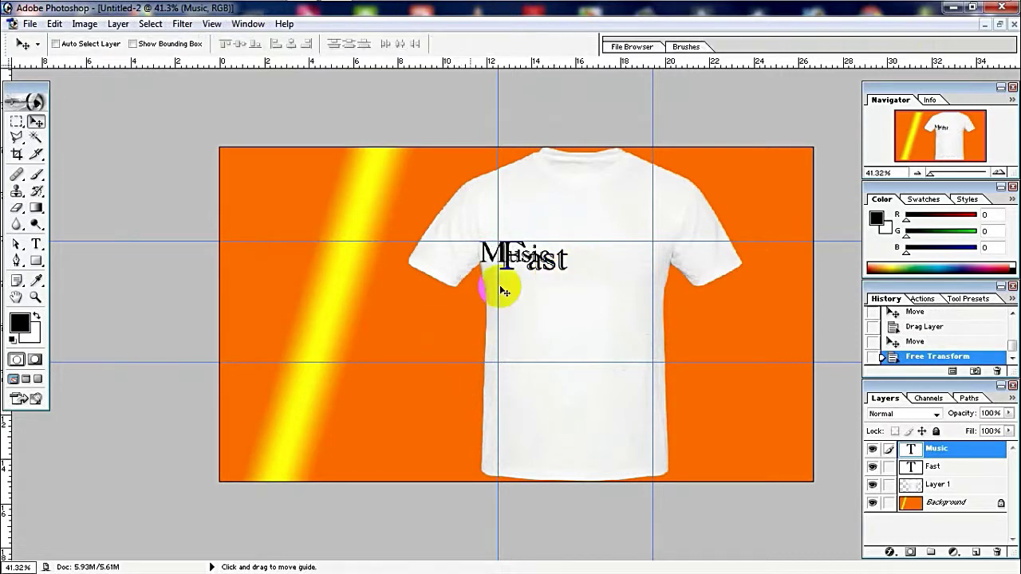
Place Music below-right of Fast, enlarge it to about 130%, and fine-tune its position.
{"action": "left_click_drag", "start_coordinate": [507, 254], "coordinate": [593, 284]}
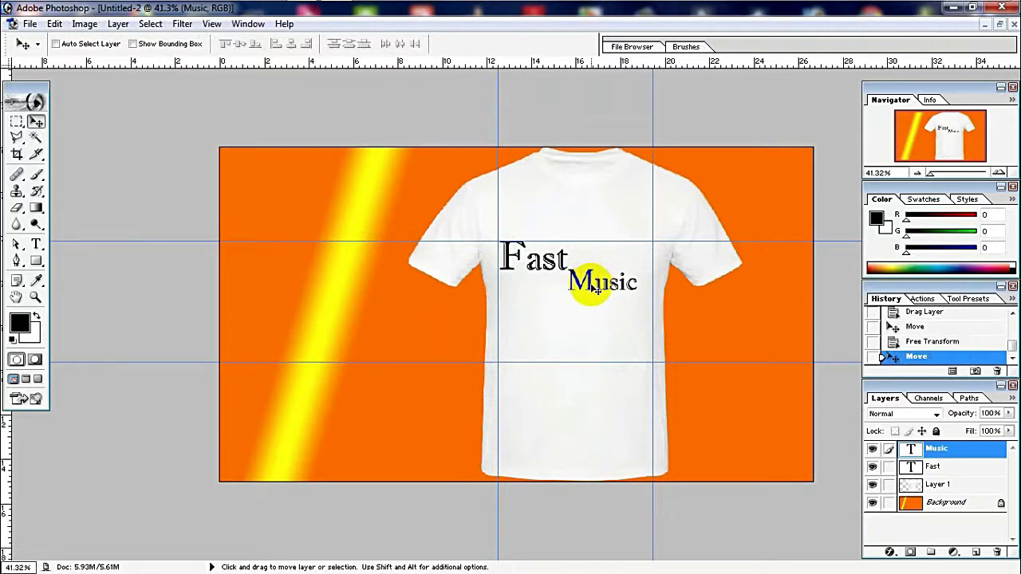
{"action": "key", "text": "ctrl+t"}
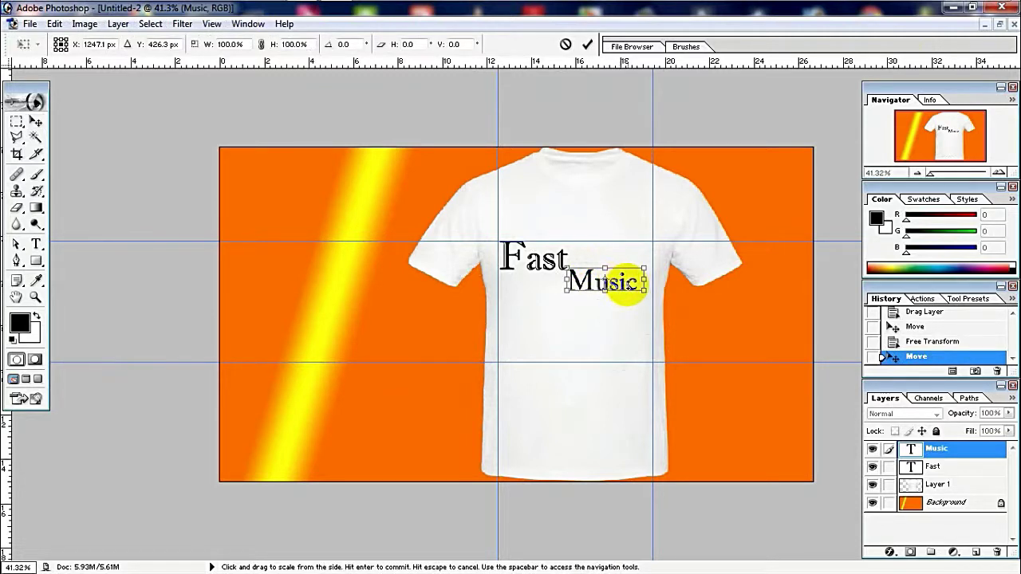
{"action": "left_click_drag", "start_coordinate": [630, 283], "coordinate": [639, 288]}
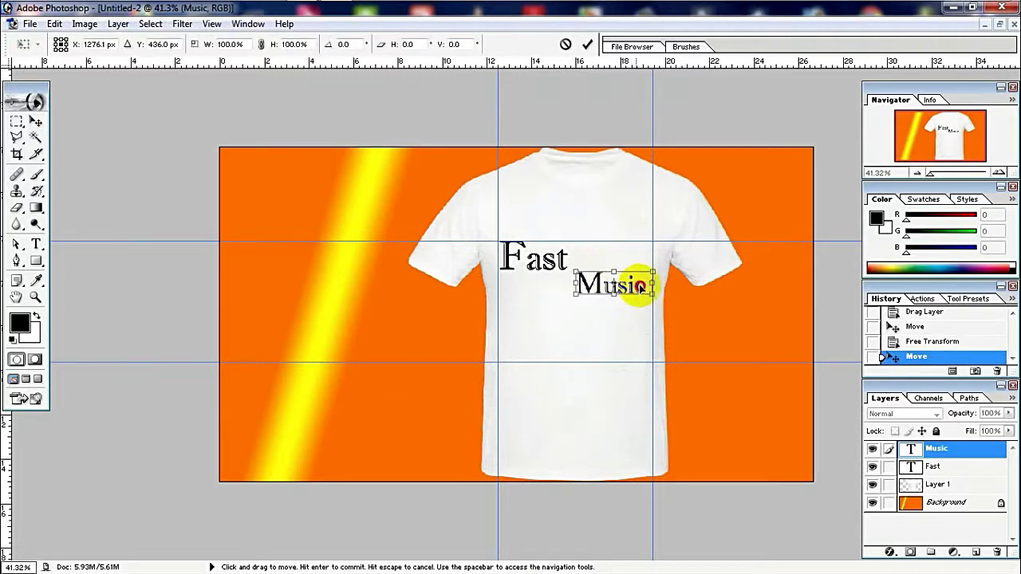
{"action": "left_click_drag", "start_coordinate": [575, 273], "coordinate": [555, 265]}
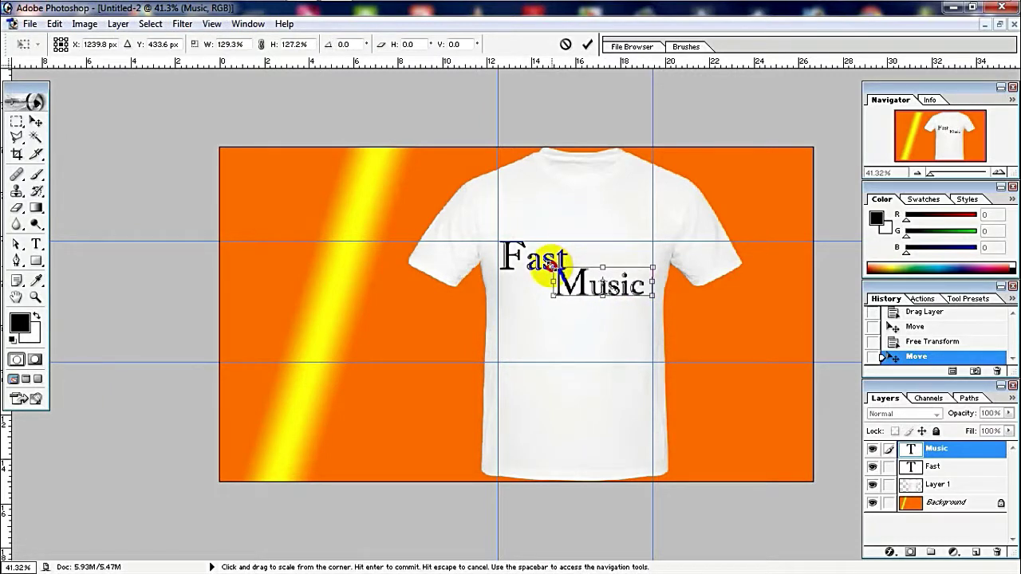
{"action": "key", "text": "Return"}
{"action": "key", "text": "Left"}
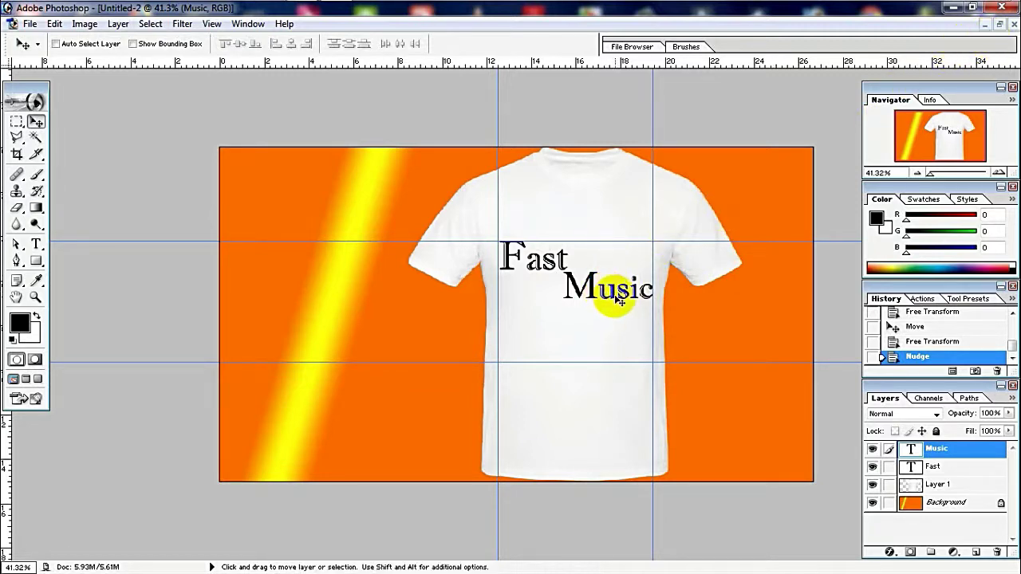
{"action": "left_click_drag", "start_coordinate": [618, 299], "coordinate": [612, 355]}
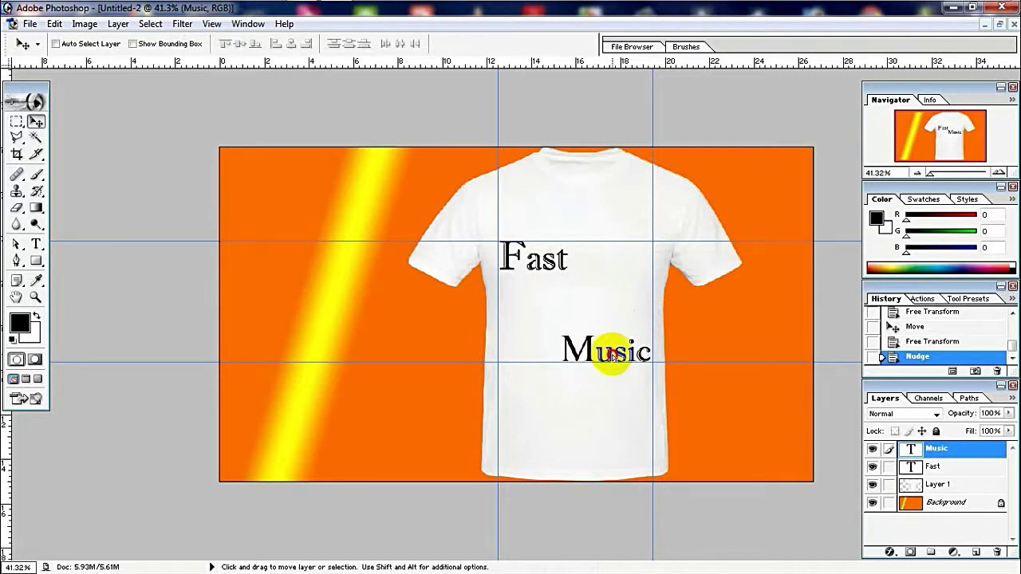
{"action": "left_click_drag", "start_coordinate": [564, 268], "coordinate": [565, 266]}
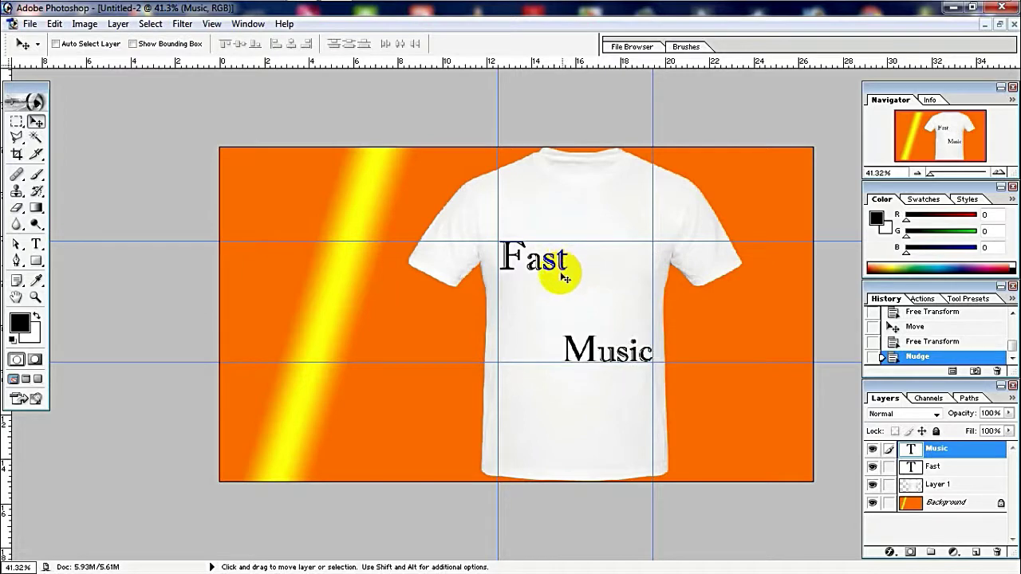
Move Fast down just above-left of Music and merge the layers with Ctrl+E.
{"action": "left_click", "coordinate": [933, 466]}
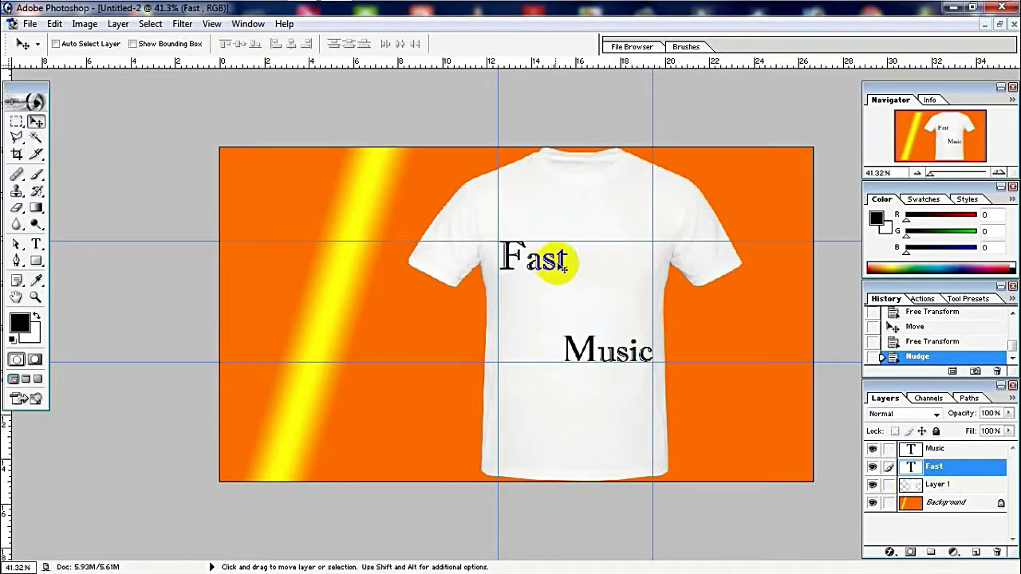
{"action": "left_click_drag", "start_coordinate": [563, 268], "coordinate": [562, 328]}
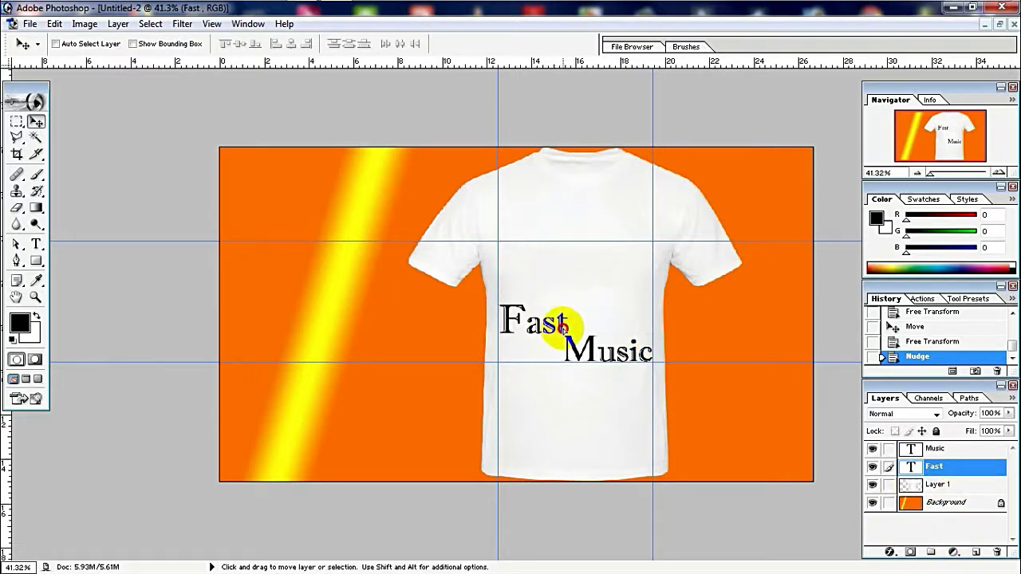
{"action": "left_click", "coordinate": [949, 451]}
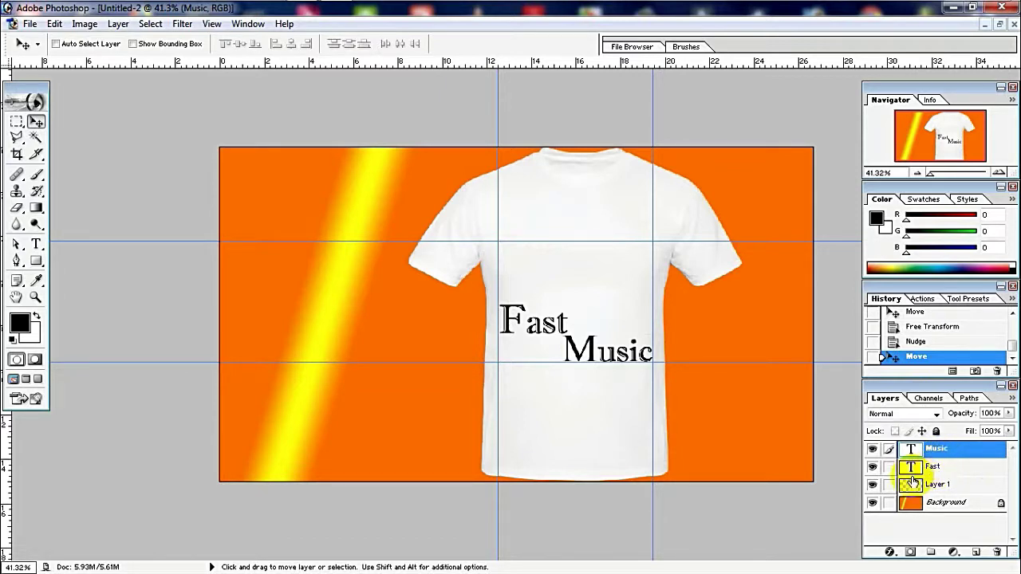
{"action": "key", "text": "ctrl+e"}
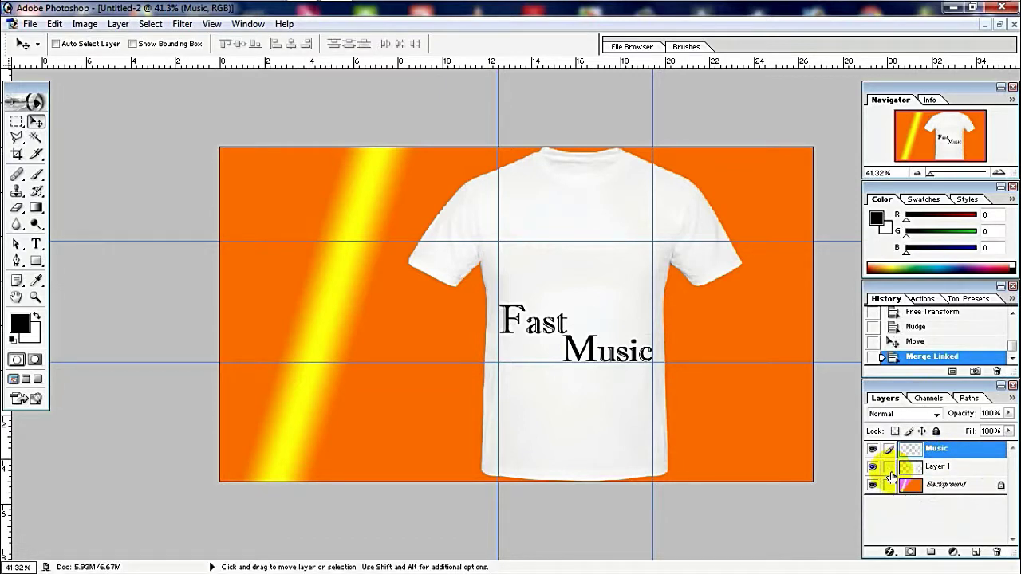
Bring Untitled-1 forward and delete its Music layer, leaving the white background.
{"action": "left_click", "coordinate": [1000, 24]}
{"action": "left_click", "coordinate": [658, 135]}
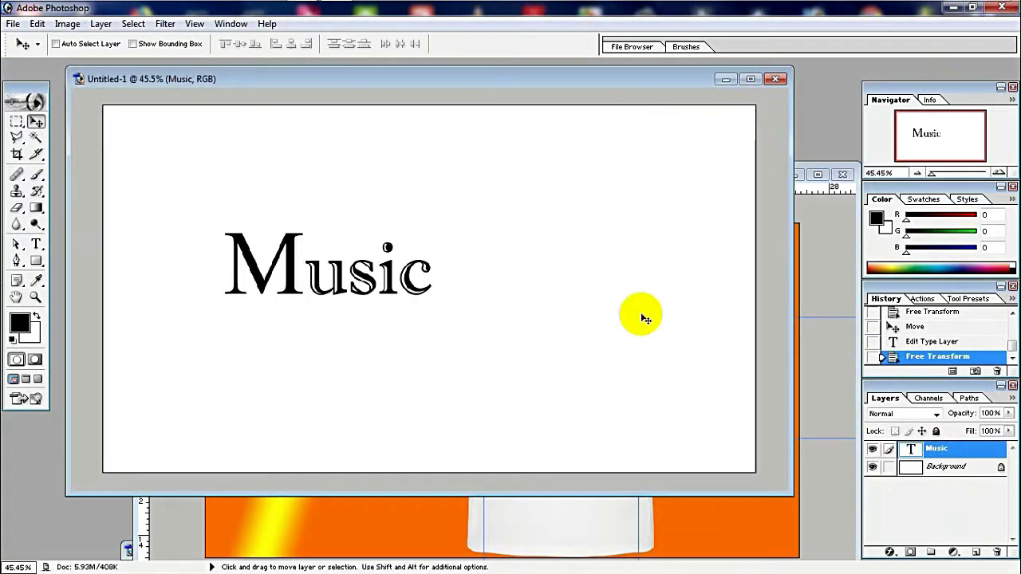
{"action": "left_click", "coordinate": [996, 553]}
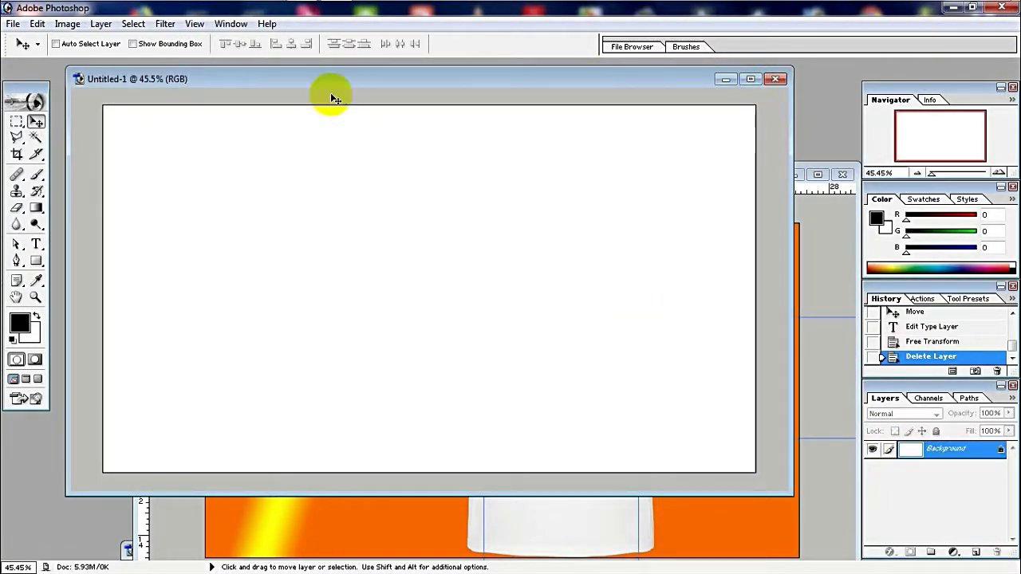
{"action": "left_click", "coordinate": [35, 209]}
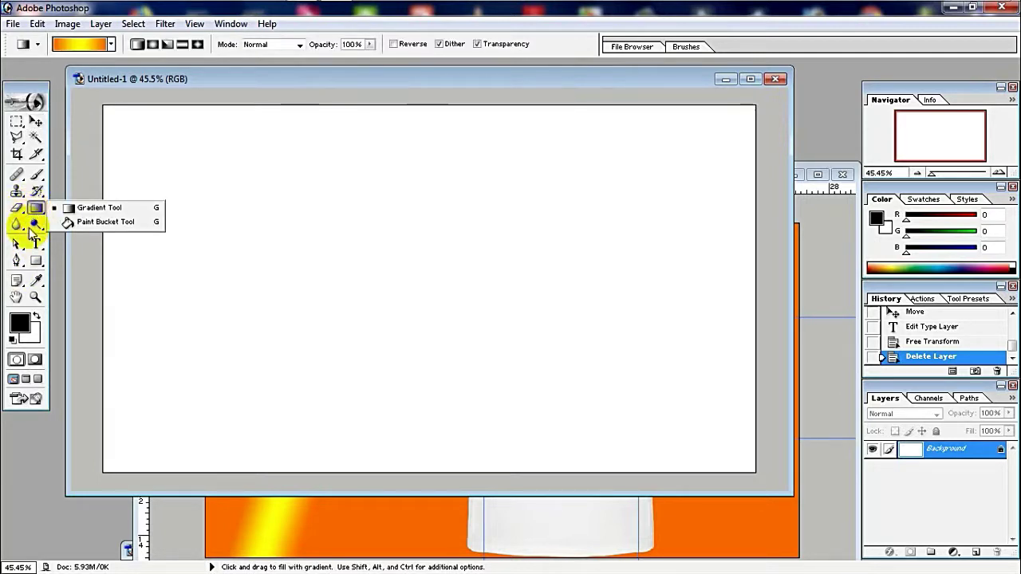
{"action": "left_click", "coordinate": [35, 226]}
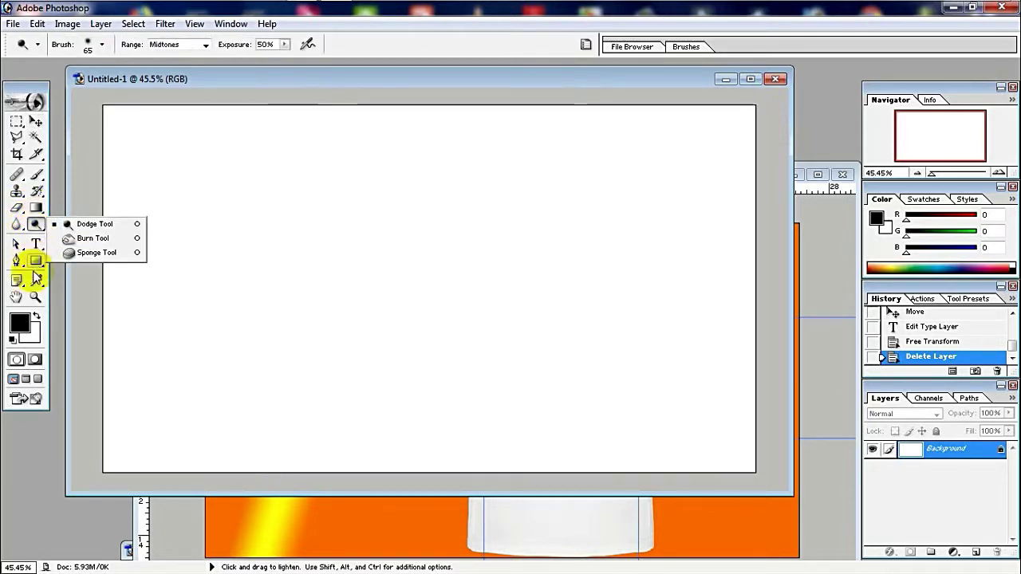
Append the All set to the custom shape picker and choose a music-note shape.
{"action": "left_click", "coordinate": [36, 263]}
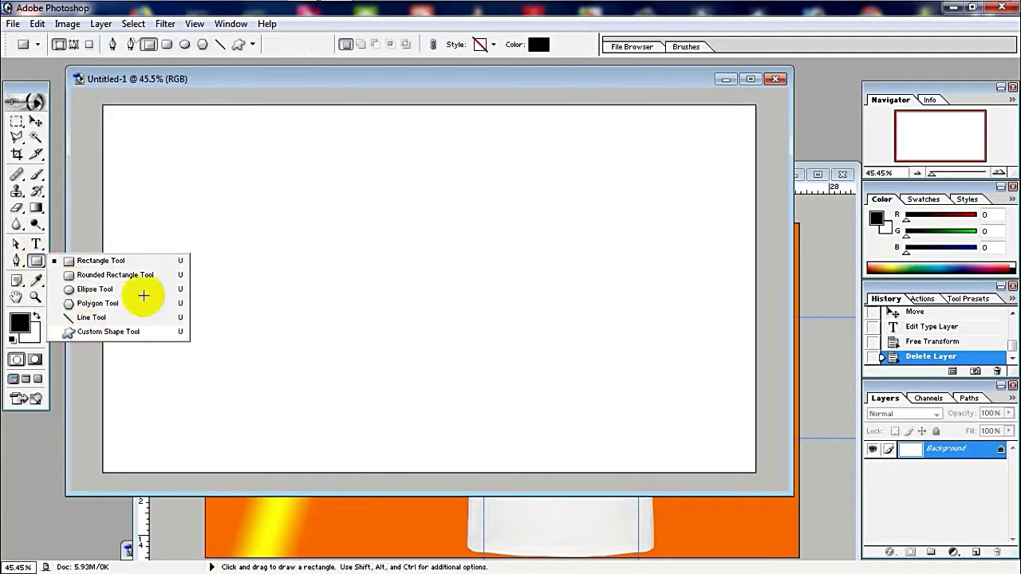
{"action": "left_click", "coordinate": [327, 46]}
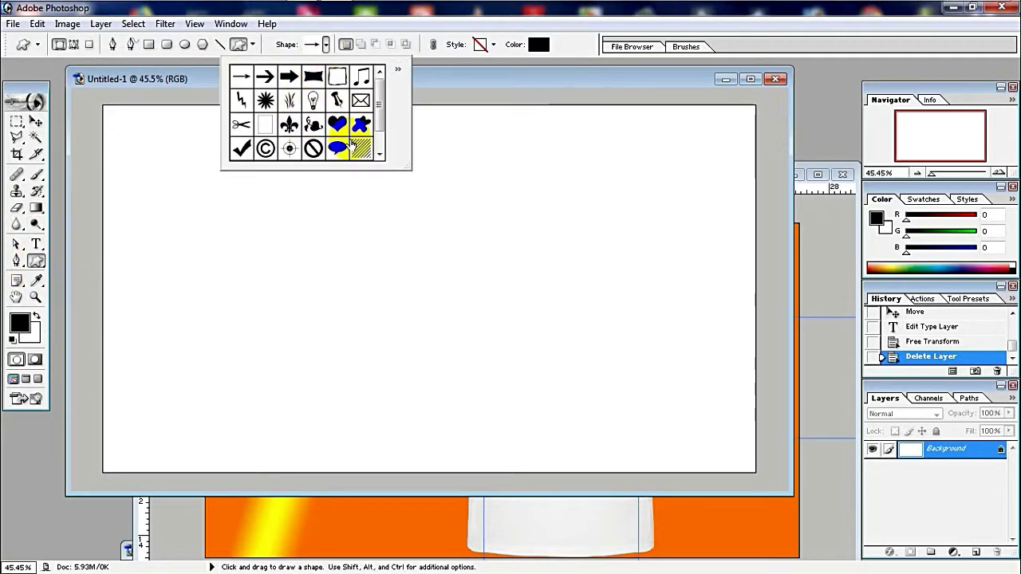
{"action": "left_click_drag", "start_coordinate": [397, 163], "coordinate": [640, 380]}
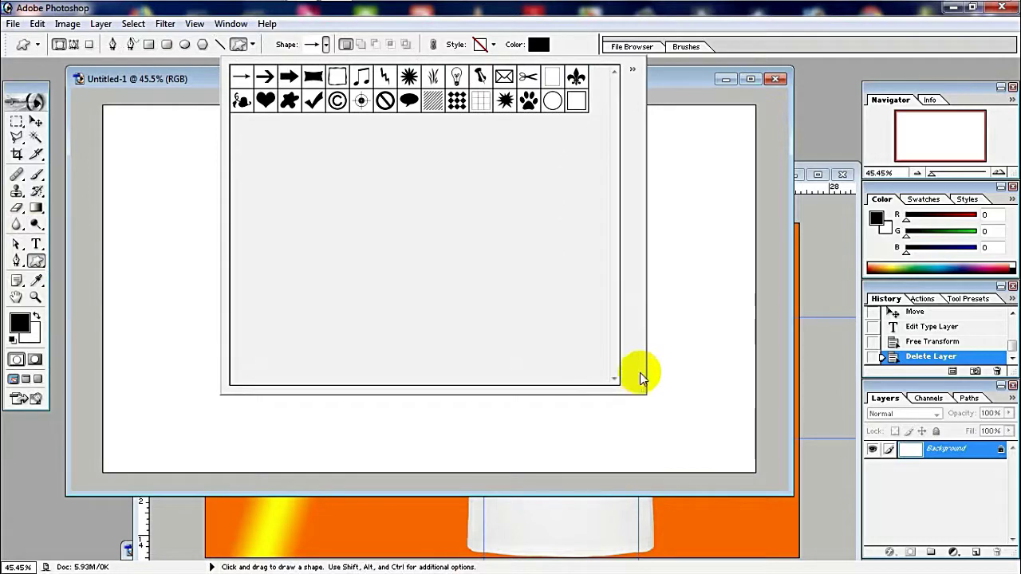
{"action": "left_click", "coordinate": [631, 71]}
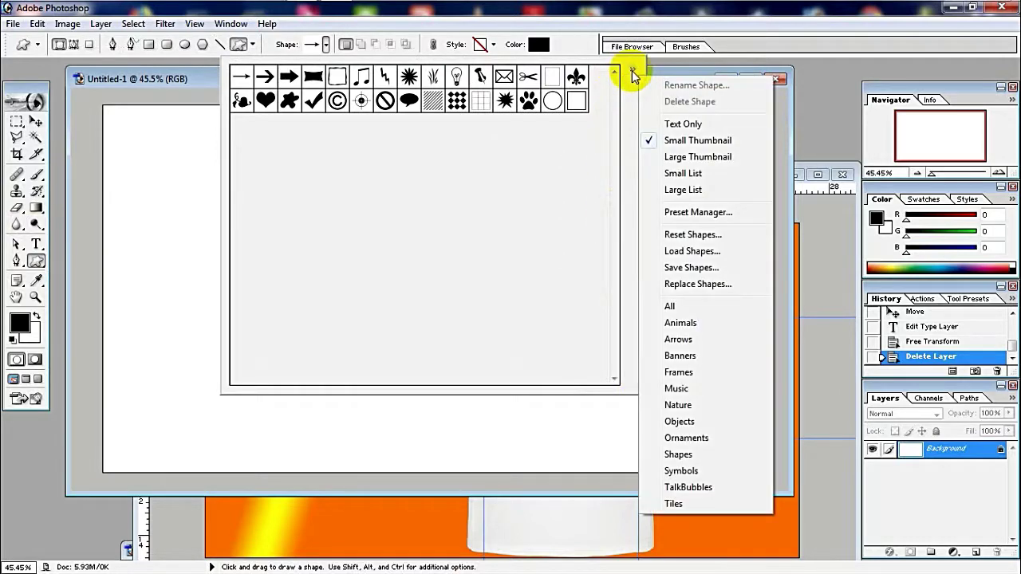
{"action": "left_click", "coordinate": [674, 305]}
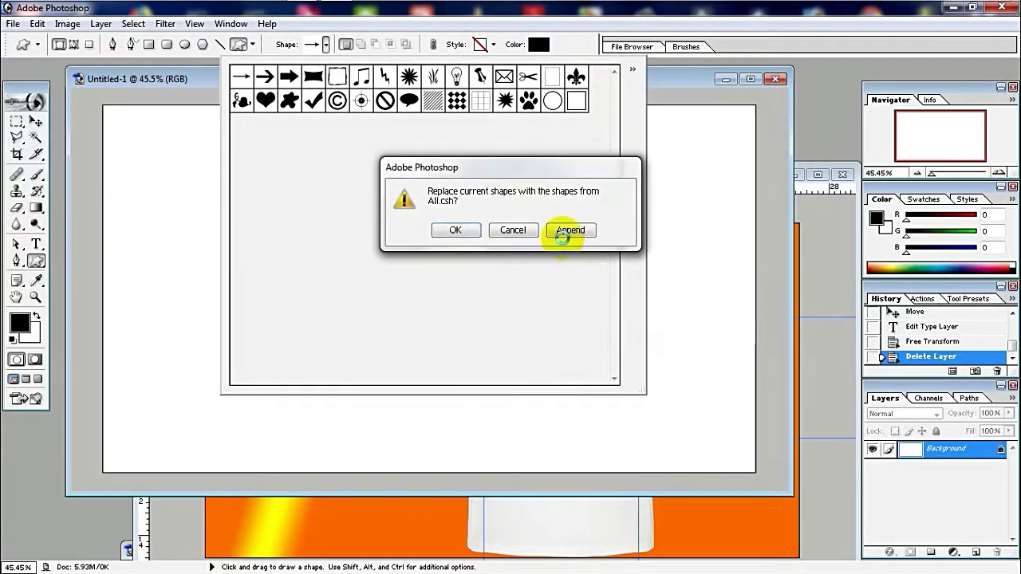
{"action": "left_click", "coordinate": [568, 229]}
{"action": "mouse_move", "coordinate": [616, 210]}
{"action": "left_mouse_down"}
{"action": "mouse_move", "coordinate": [616, 313]}
{"action": "mouse_move", "coordinate": [612, 203]}
{"action": "left_mouse_up"}
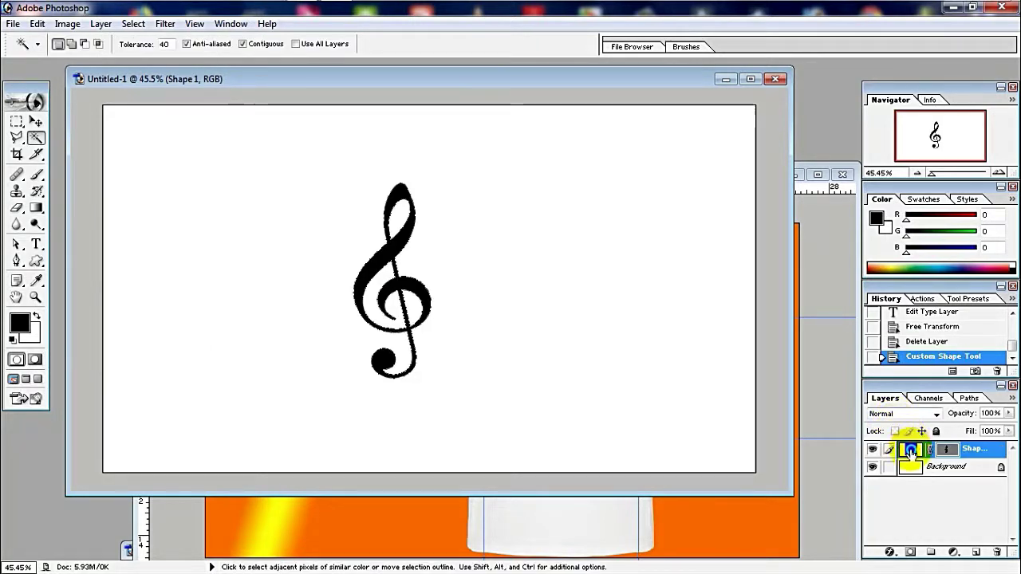
Rasterize the clef shape layer, then select and delete its black fill, keeping the outline selected.
{"action": "right_click", "coordinate": [909, 449]}
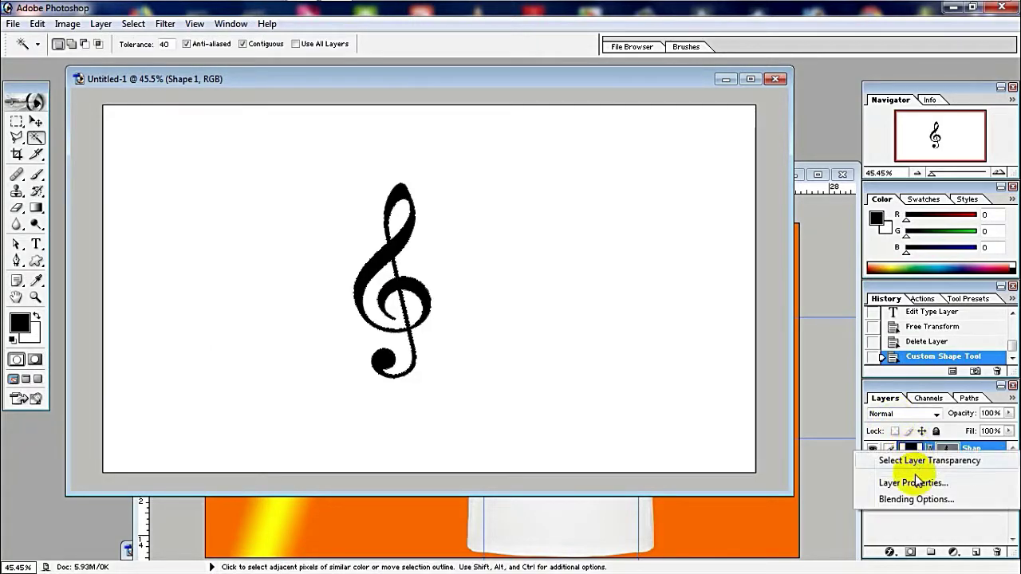
{"action": "left_click", "coordinate": [909, 516]}
{"action": "right_click", "coordinate": [968, 450]}
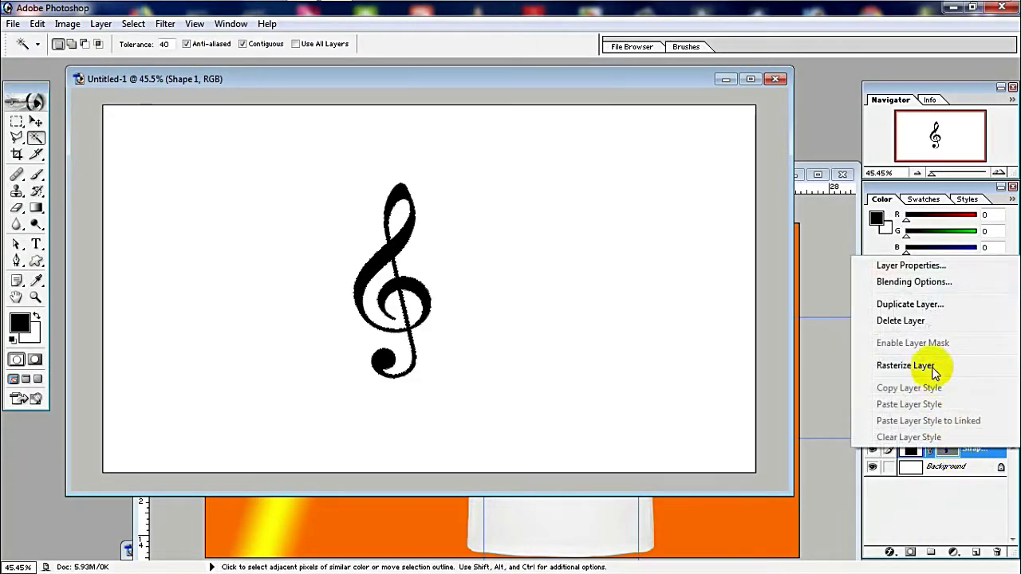
{"action": "left_click", "coordinate": [905, 366]}
{"action": "left_click", "coordinate": [421, 292]}
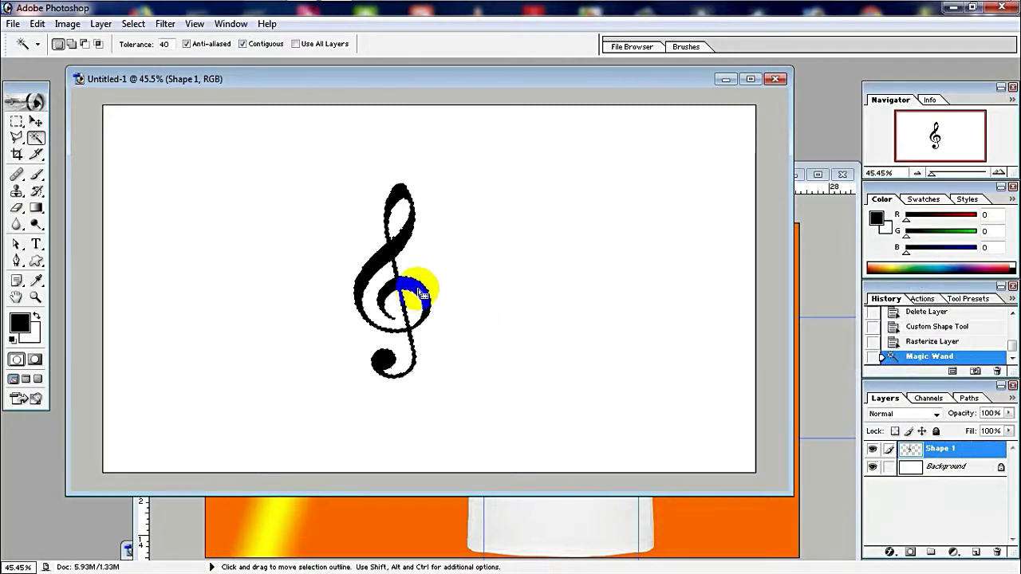
{"action": "key", "text": "Delete"}
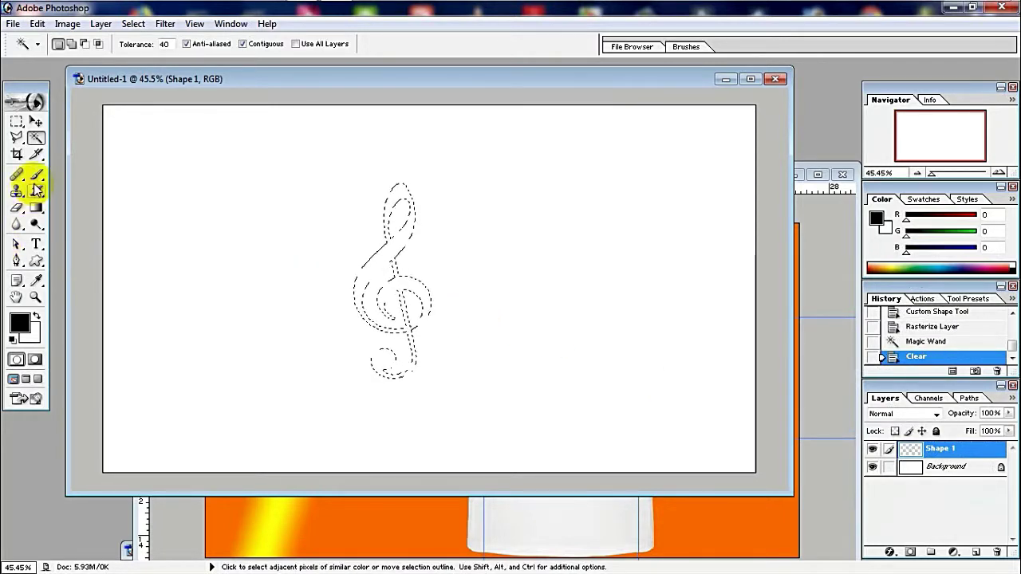
Fill the clef selection with the Spectrum rainbow gradient and deselect.
{"action": "left_click", "coordinate": [36, 207]}
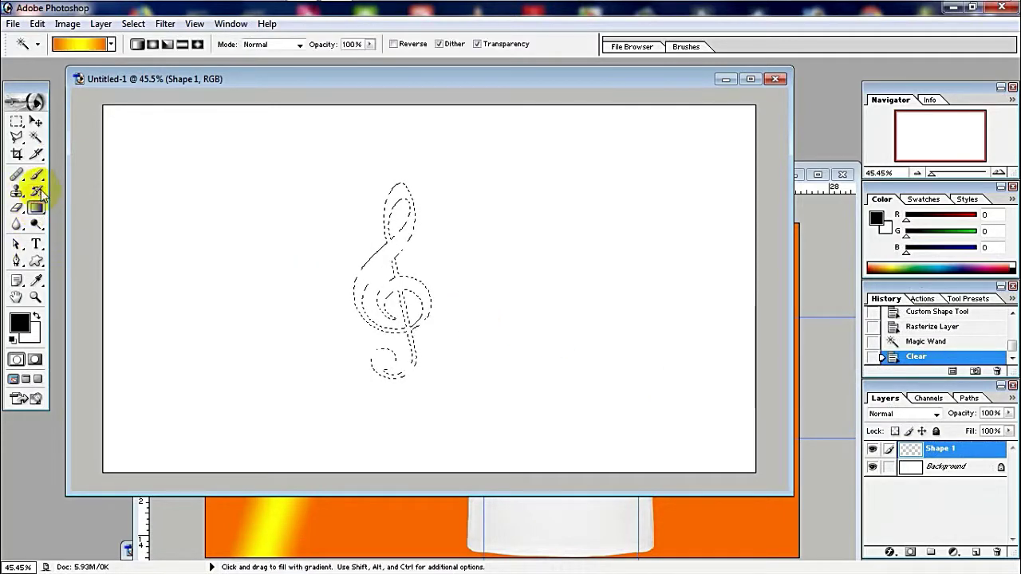
{"action": "left_click", "coordinate": [112, 44]}
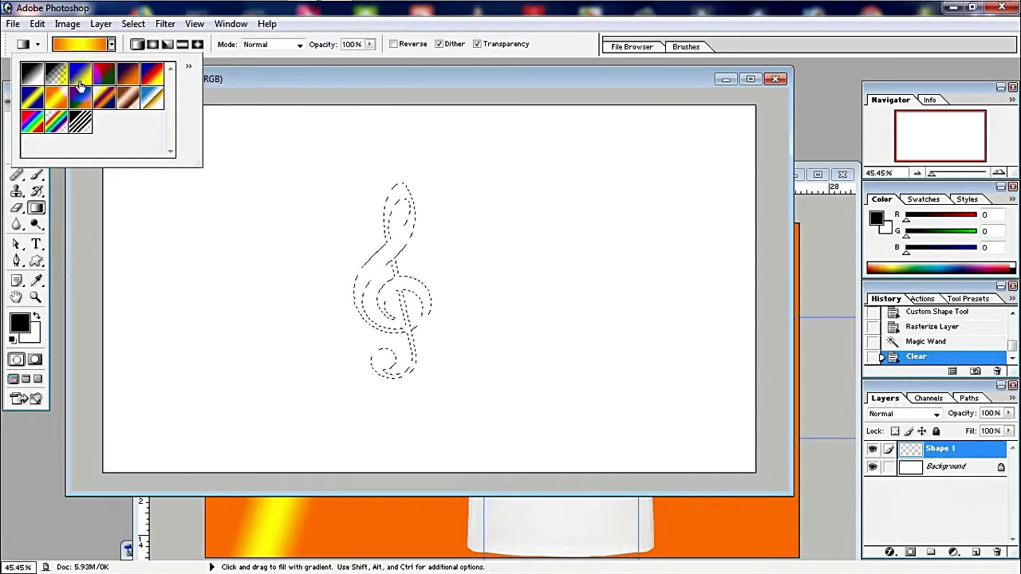
{"action": "left_click", "coordinate": [40, 124]}
{"action": "left_click", "coordinate": [223, 207]}
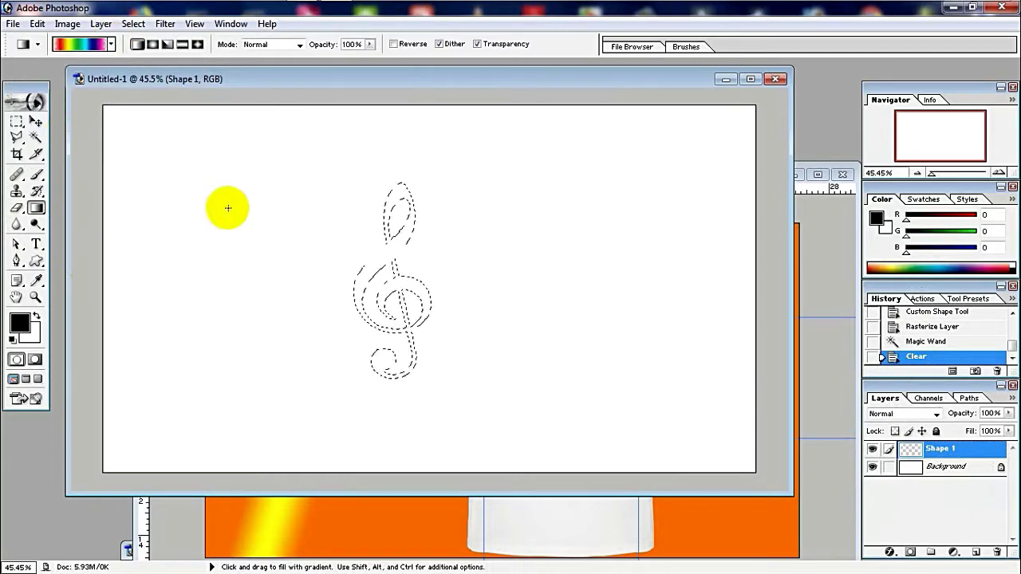
{"action": "left_click_drag", "start_coordinate": [405, 291], "coordinate": [415, 319]}
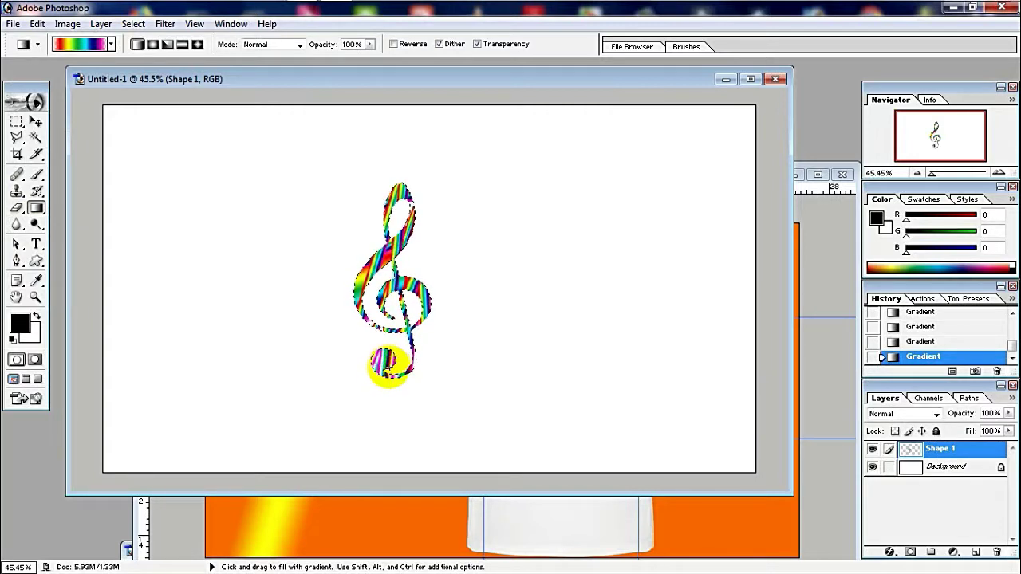
{"action": "left_click", "coordinate": [36, 124]}
{"action": "left_click", "coordinate": [16, 122]}
{"action": "left_click", "coordinate": [198, 194]}
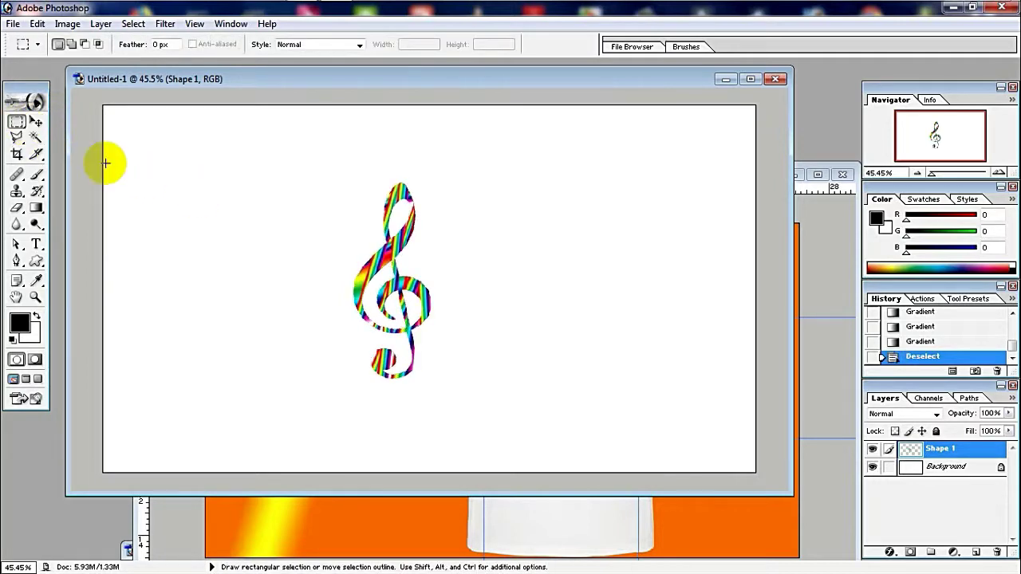
Copy the rainbow clef into the T-shirt document and shrink it above Fast.
{"action": "left_click", "coordinate": [36, 122]}
{"action": "mouse_move", "coordinate": [382, 263]}
{"action": "left_mouse_down"}
{"action": "mouse_move", "coordinate": [579, 509]}
{"action": "mouse_move", "coordinate": [593, 432]}
{"action": "left_mouse_up"}
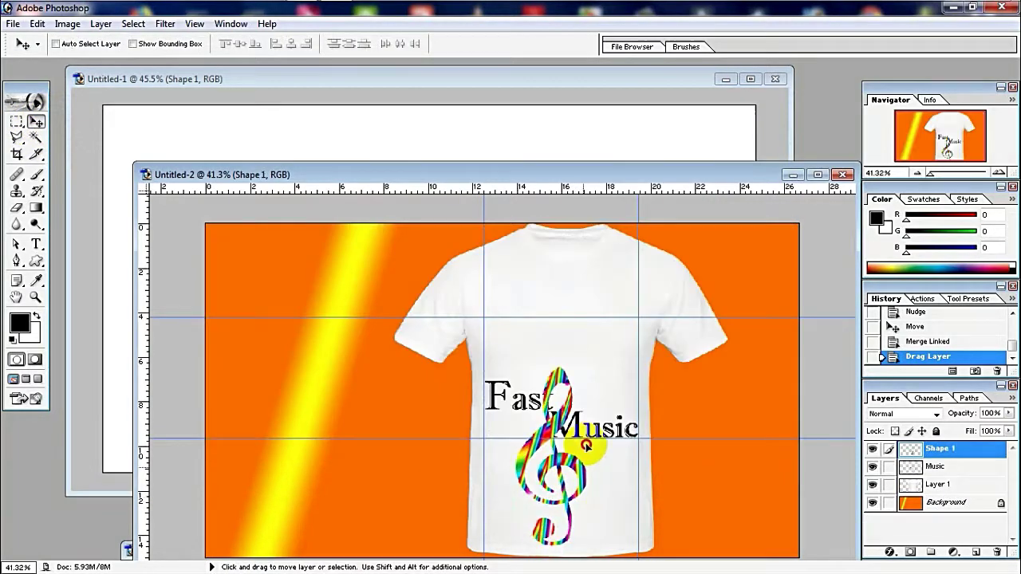
{"action": "left_click", "coordinate": [819, 174]}
{"action": "key", "text": "ctrl+t"}
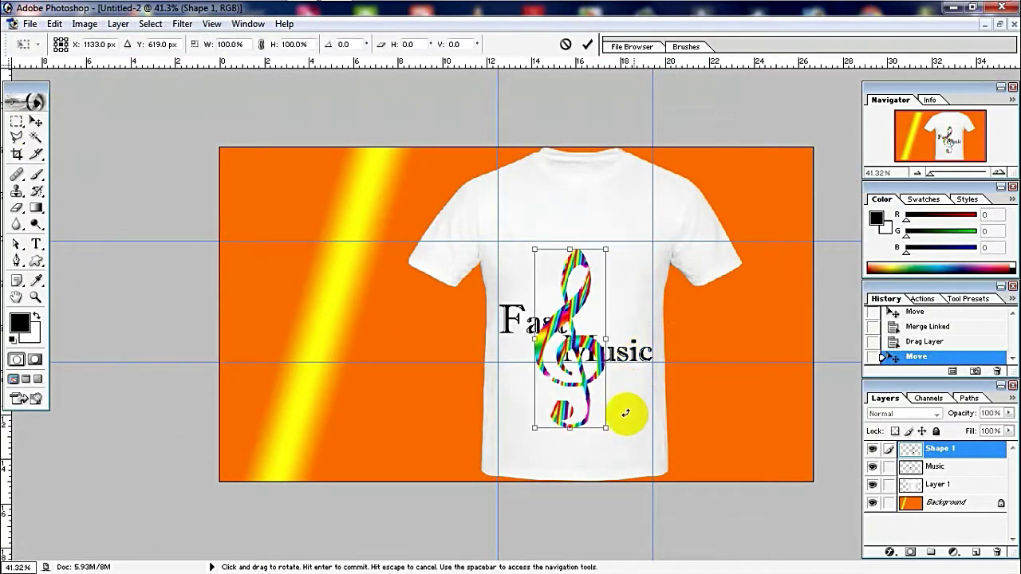
{"action": "mouse_move", "coordinate": [611, 428]}
{"action": "left_mouse_down"}
{"action": "mouse_move", "coordinate": [588, 304]}
{"action": "mouse_move", "coordinate": [599, 299]}
{"action": "left_mouse_up"}
{"action": "key", "text": "Return"}
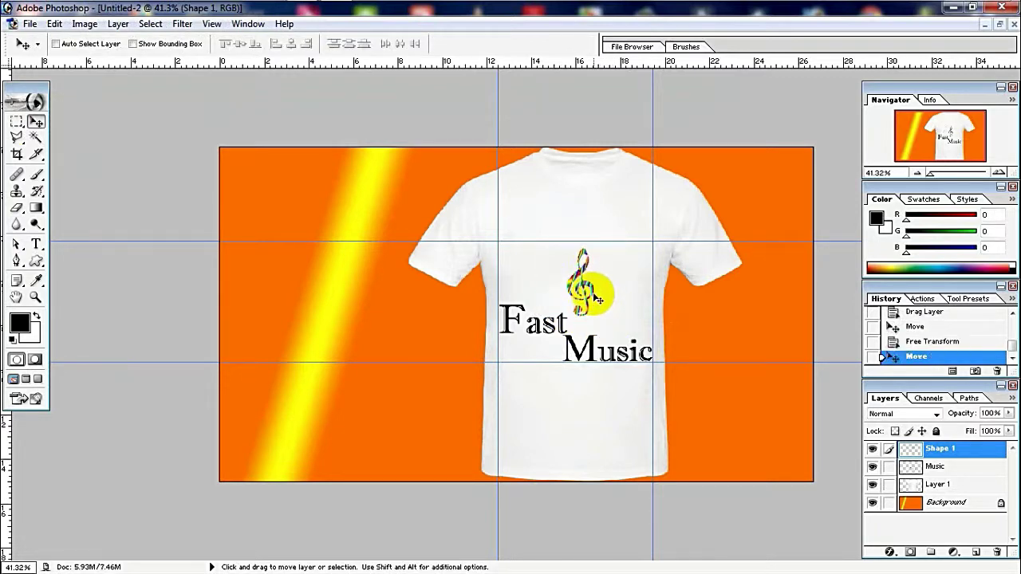
Rotate the clef horizontal and stretch it wider and taller over the lettering.
{"action": "key", "text": "ctrl+t"}
{"action": "mouse_move", "coordinate": [663, 268]}
{"action": "left_mouse_down"}
{"action": "mouse_move", "coordinate": [599, 218]}
{"action": "mouse_move", "coordinate": [558, 221]}
{"action": "left_mouse_up"}
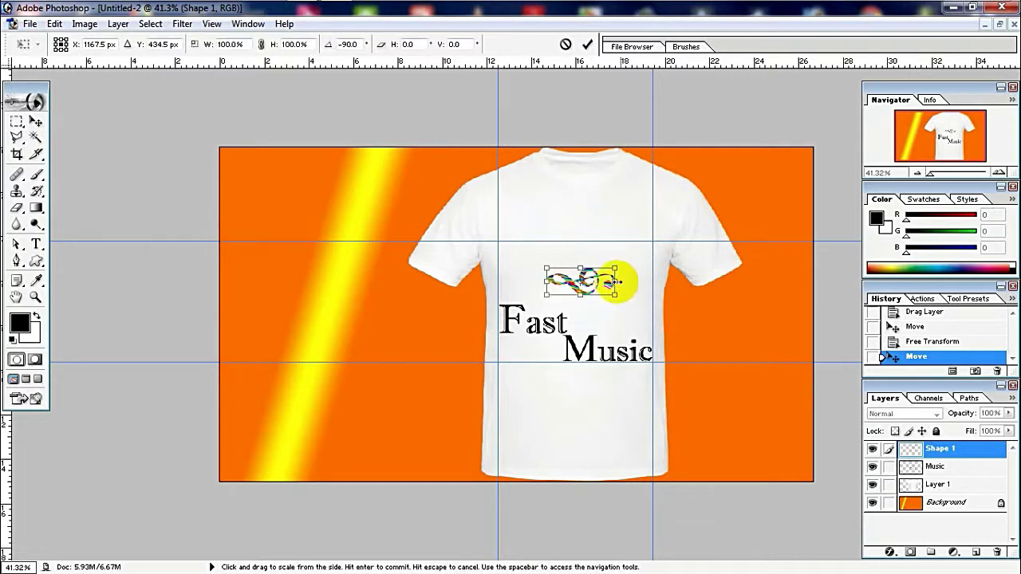
{"action": "left_click_drag", "start_coordinate": [618, 282], "coordinate": [648, 288]}
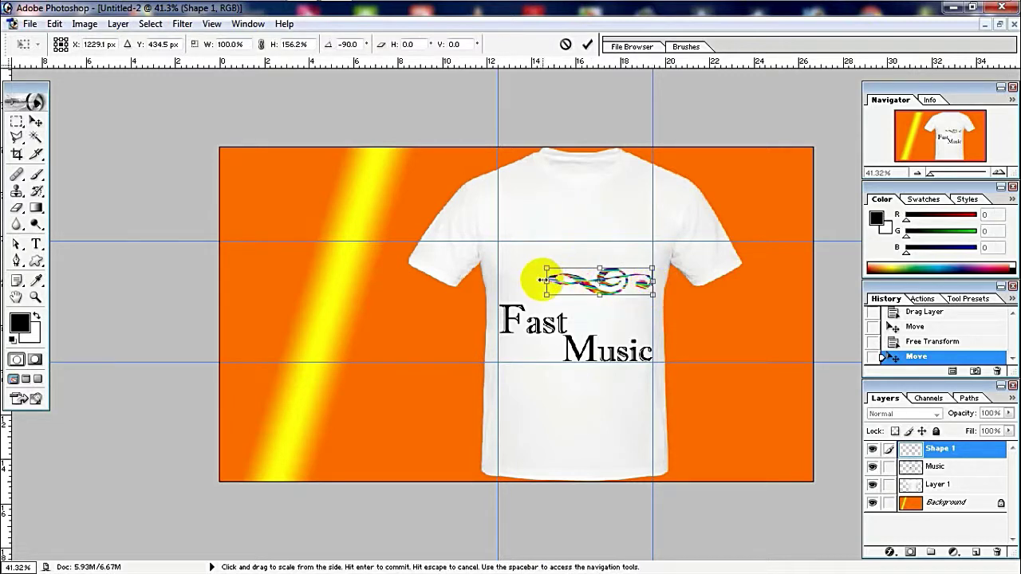
{"action": "left_click_drag", "start_coordinate": [546, 281], "coordinate": [497, 279]}
{"action": "left_click_drag", "start_coordinate": [578, 269], "coordinate": [576, 240]}
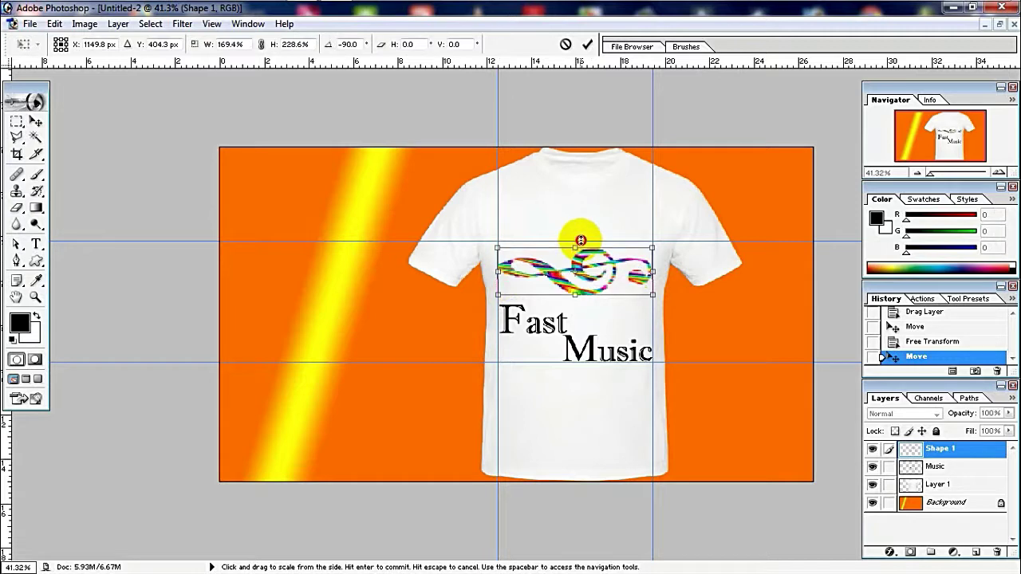
{"action": "left_click_drag", "start_coordinate": [574, 294], "coordinate": [570, 361]}
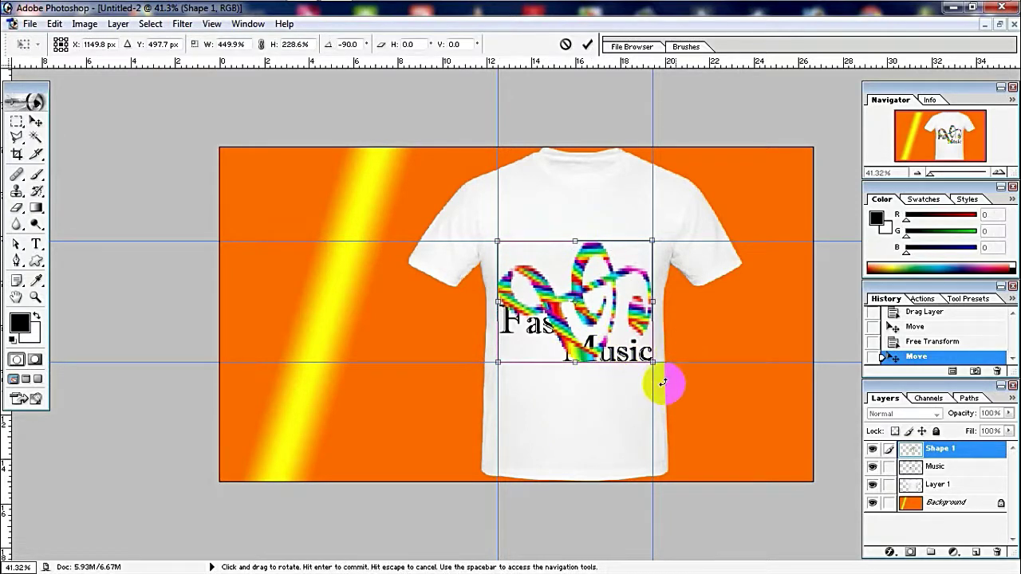
{"action": "key", "text": "Return"}
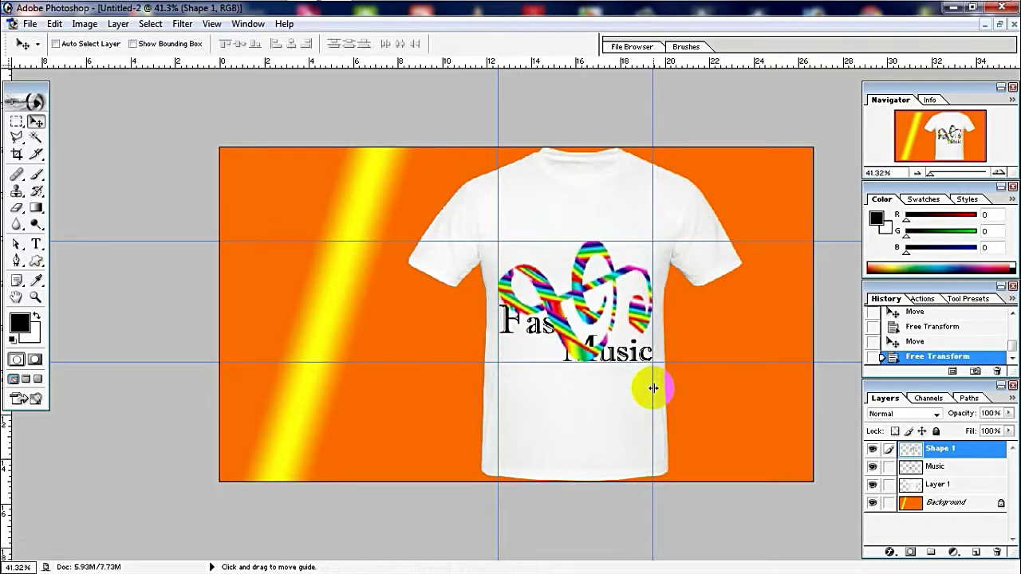
Align the guides with the text and fit the clef between them, squashed above Fast.
{"action": "left_click_drag", "start_coordinate": [654, 389], "coordinate": [659, 387]}
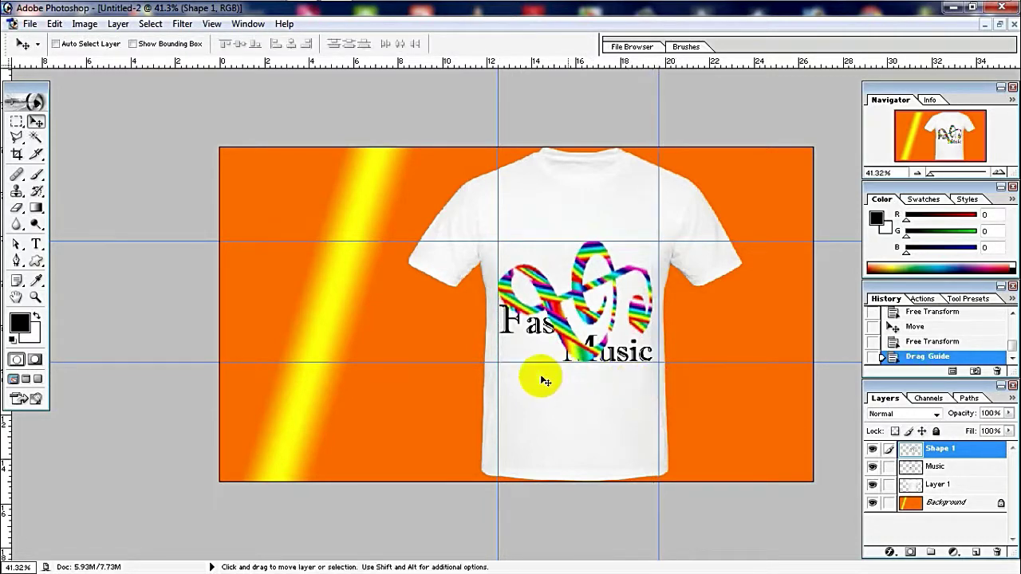
{"action": "left_click_drag", "start_coordinate": [498, 403], "coordinate": [492, 403]}
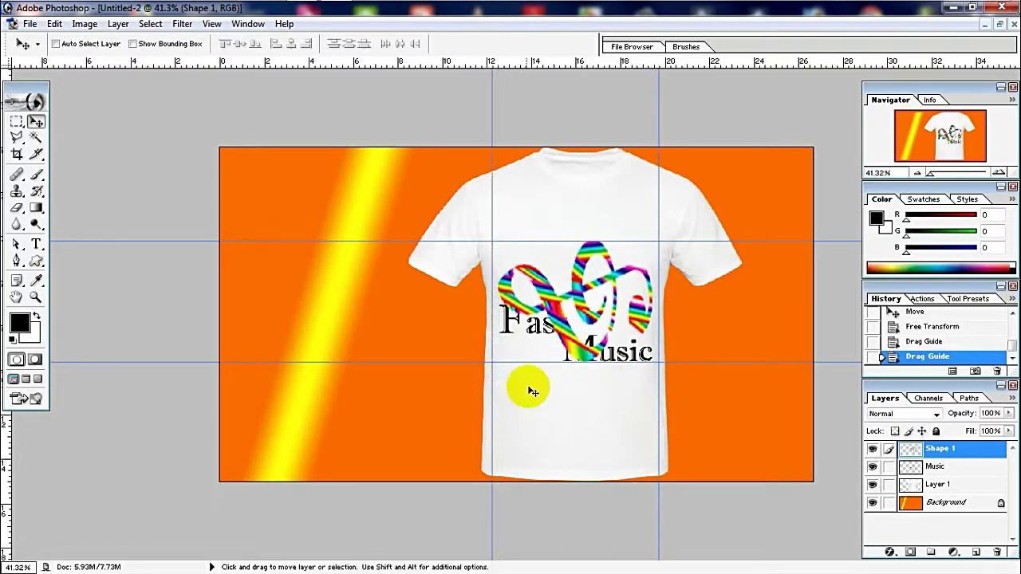
{"action": "key", "text": "ctrl+t"}
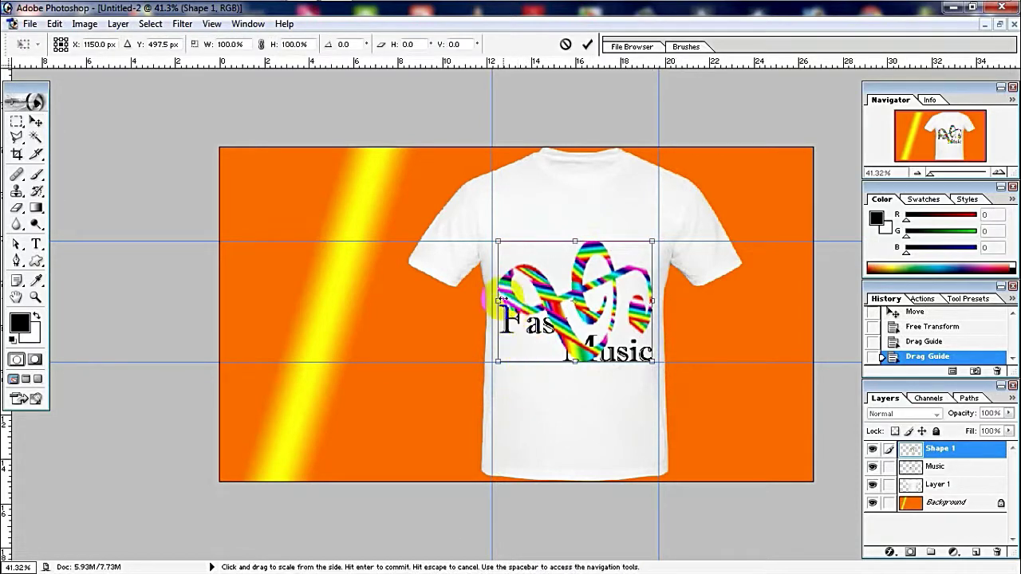
{"action": "left_click_drag", "start_coordinate": [496, 302], "coordinate": [488, 301]}
{"action": "left_click_drag", "start_coordinate": [659, 305], "coordinate": [665, 305]}
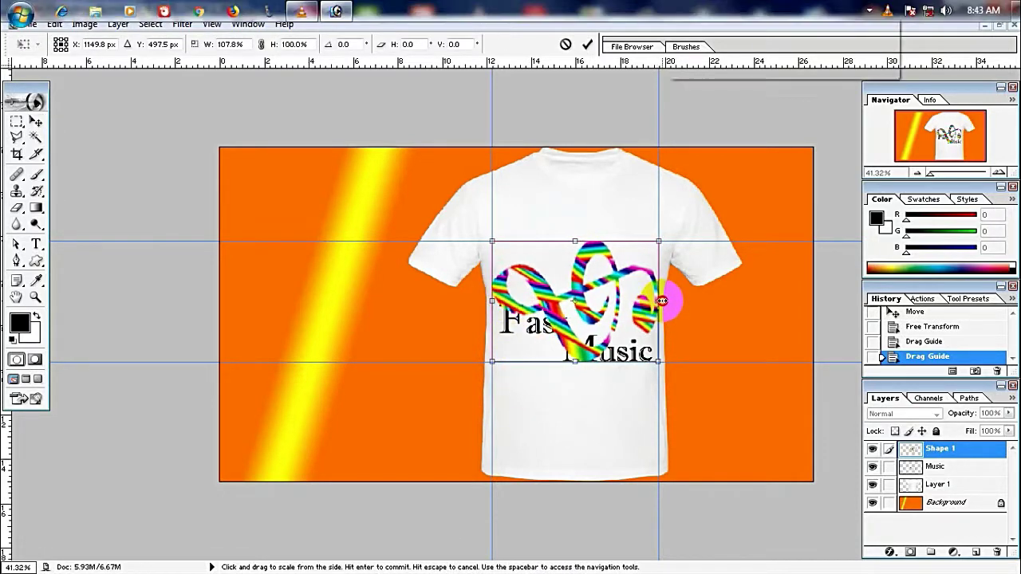
{"action": "left_click_drag", "start_coordinate": [580, 358], "coordinate": [585, 309]}
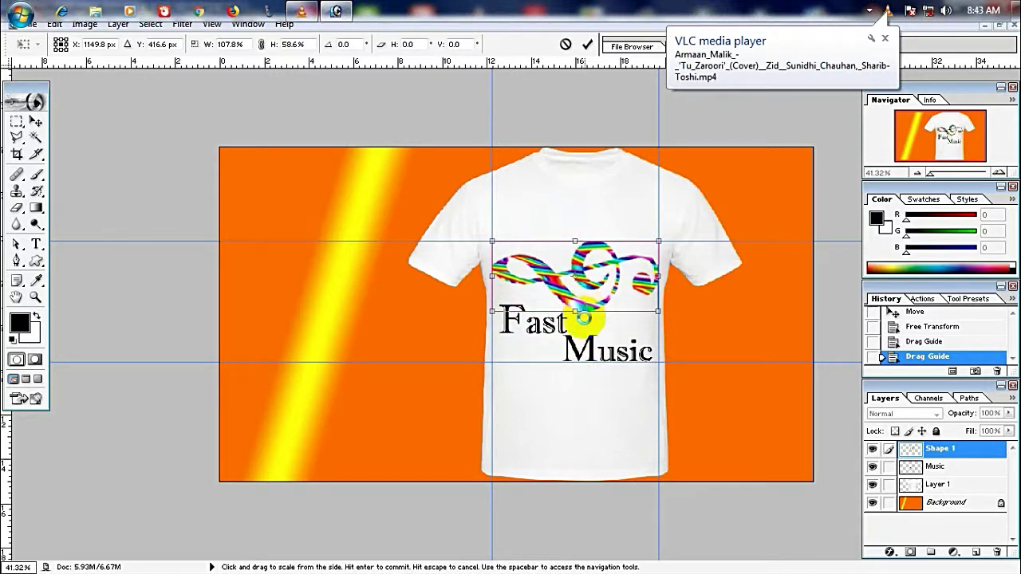
{"action": "key", "text": "Return"}
{"action": "left_click_drag", "start_coordinate": [575, 361], "coordinate": [618, 311]}
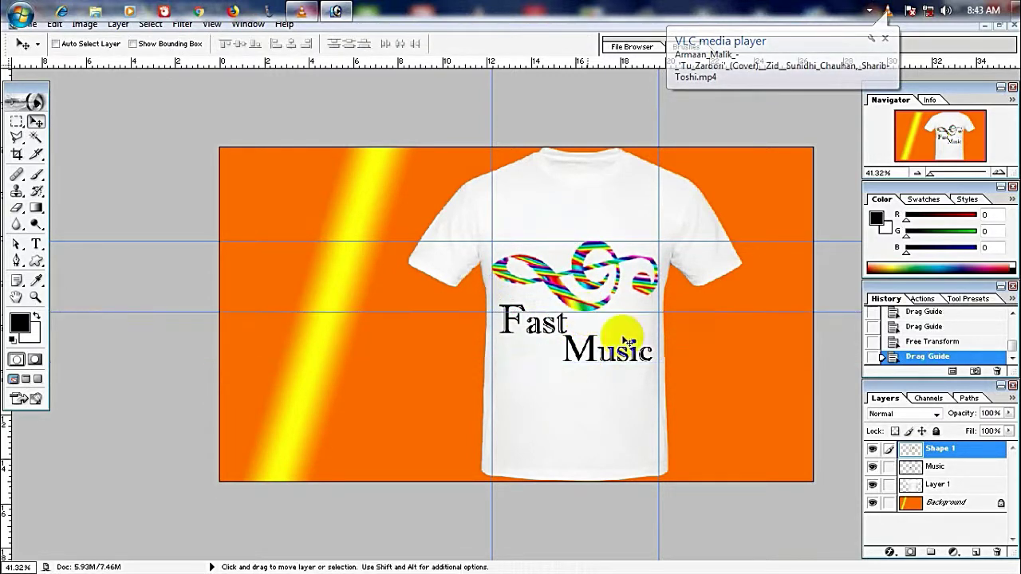
Set the clef layer to Hard Light blending at 62% opacity and move the middle guide up.
{"action": "left_click", "coordinate": [936, 414]}
{"action": "left_click", "coordinate": [880, 249]}
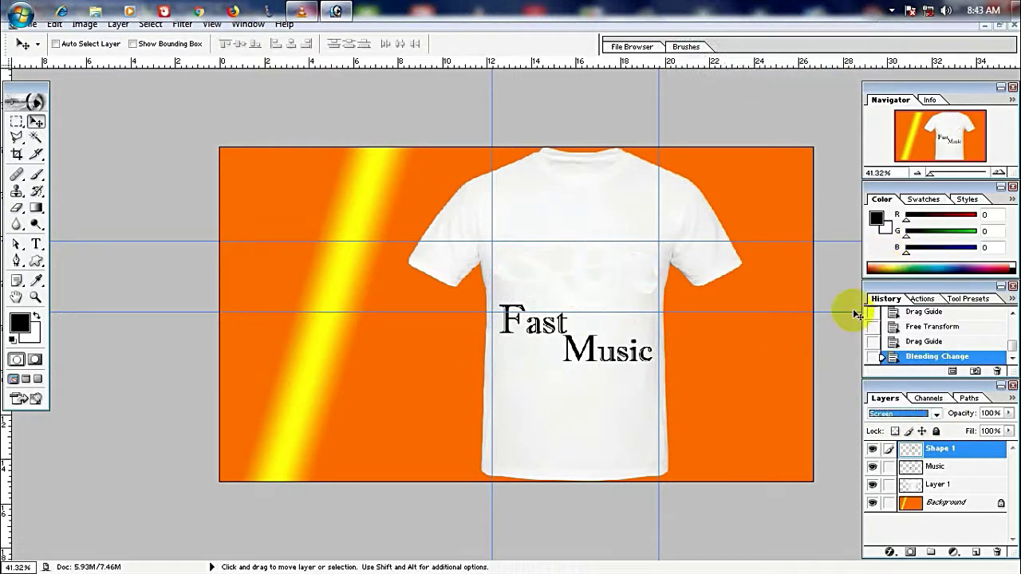
{"action": "key", "text": "shift+plus"}
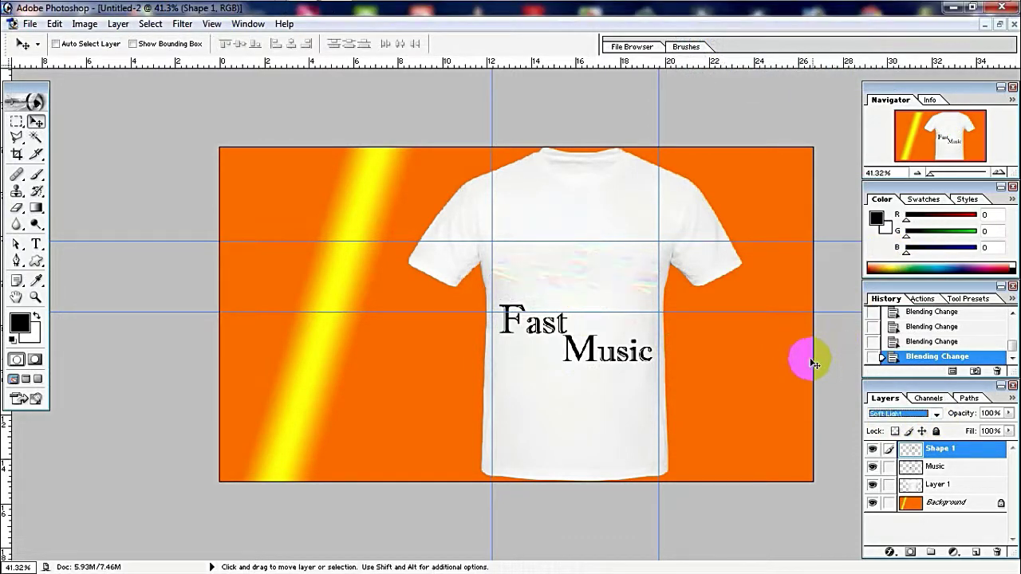
{"action": "key", "text": "shift+plus"}
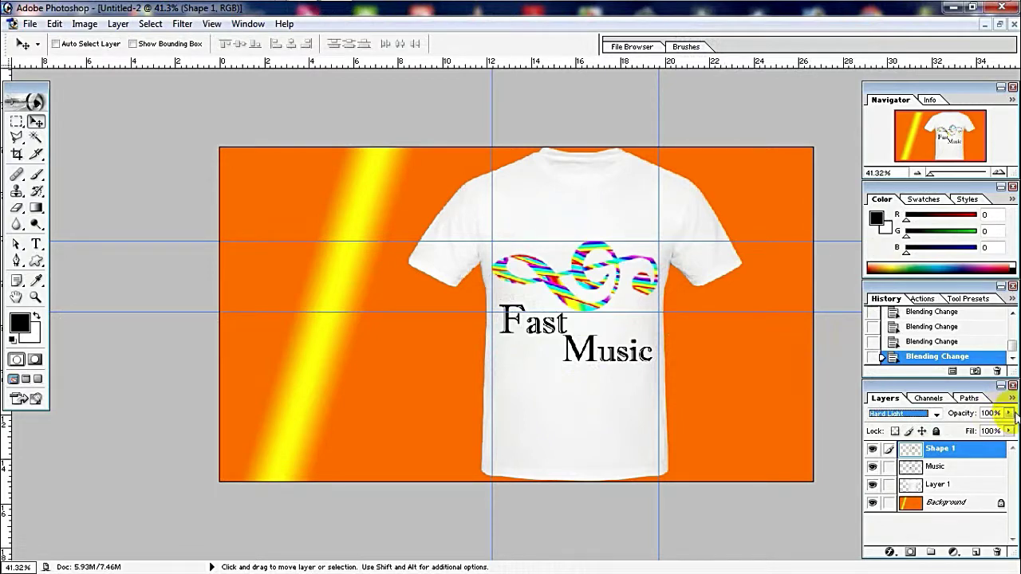
{"action": "left_click", "coordinate": [1009, 413]}
{"action": "left_click_drag", "start_coordinate": [1002, 430], "coordinate": [973, 434]}
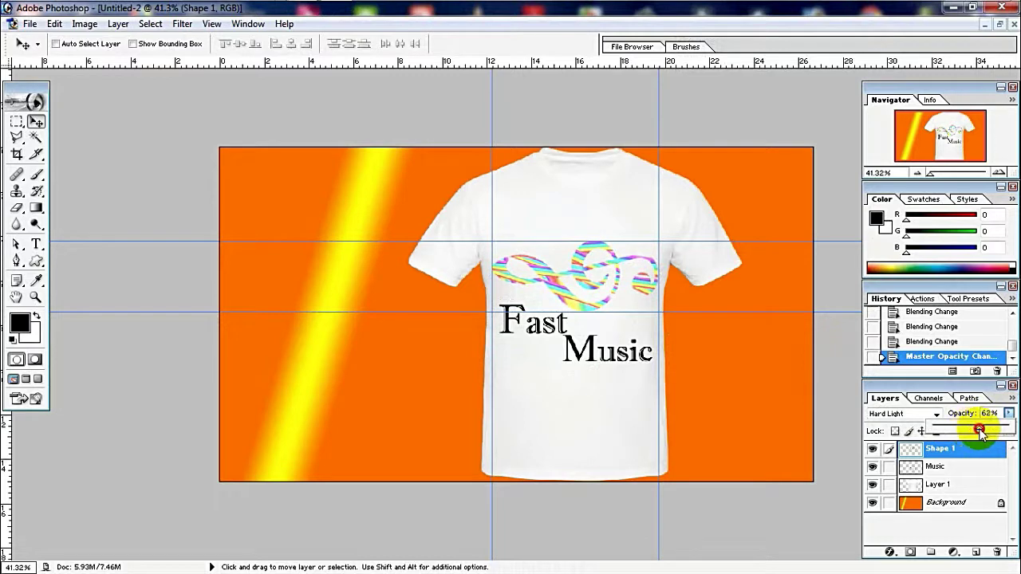
{"action": "left_click", "coordinate": [797, 495]}
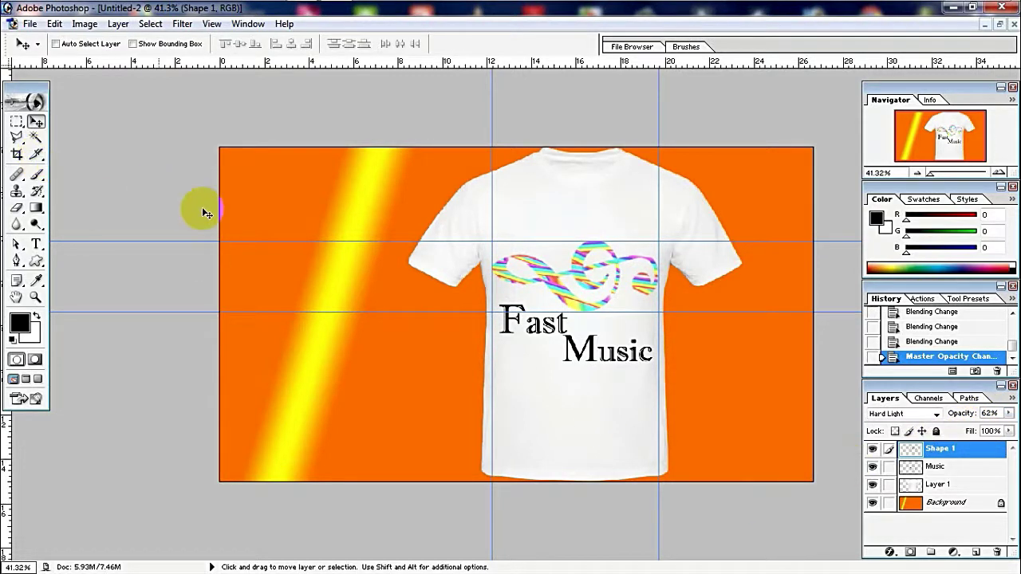
{"action": "mouse_move", "coordinate": [205, 240]}
{"action": "left_mouse_down"}
{"action": "mouse_move", "coordinate": [205, 94]}
{"action": "mouse_move", "coordinate": [240, 54]}
{"action": "left_mouse_up"}
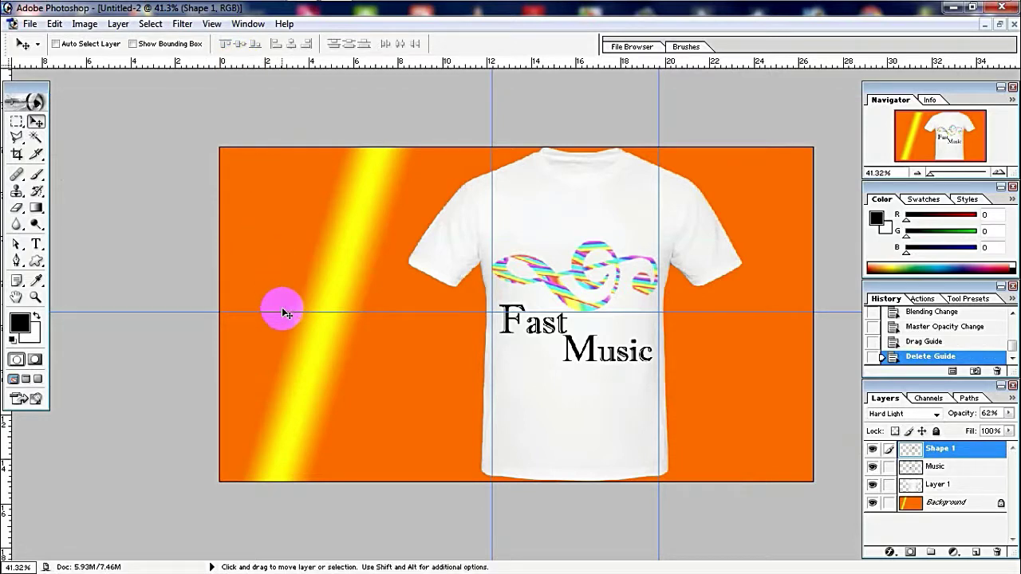
Drag the horizontal guide and both vertical guides back into the rulers to delete them.
{"action": "left_click_drag", "start_coordinate": [286, 295], "coordinate": [292, 56]}
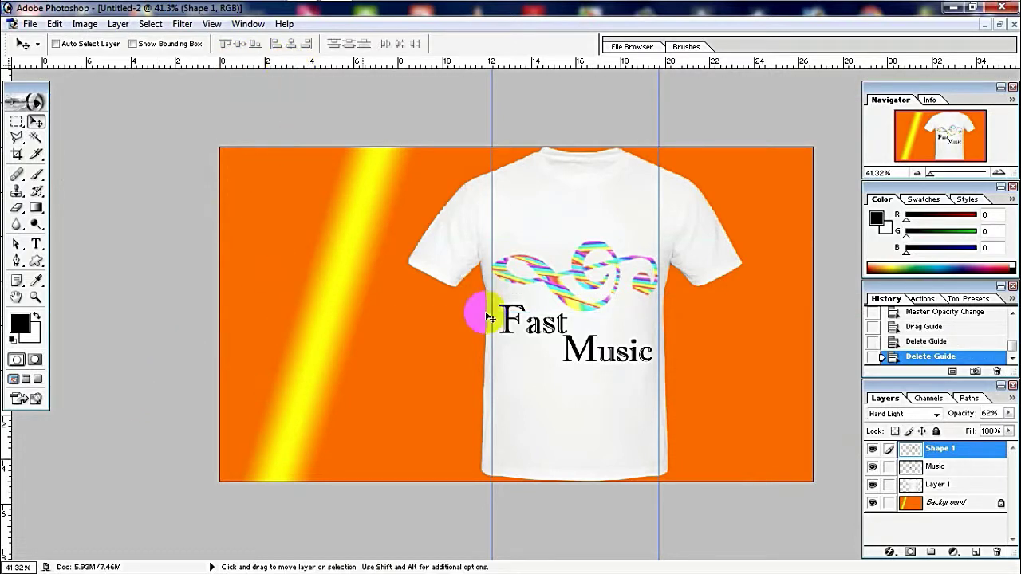
{"action": "left_click_drag", "start_coordinate": [486, 342], "coordinate": [31, 443]}
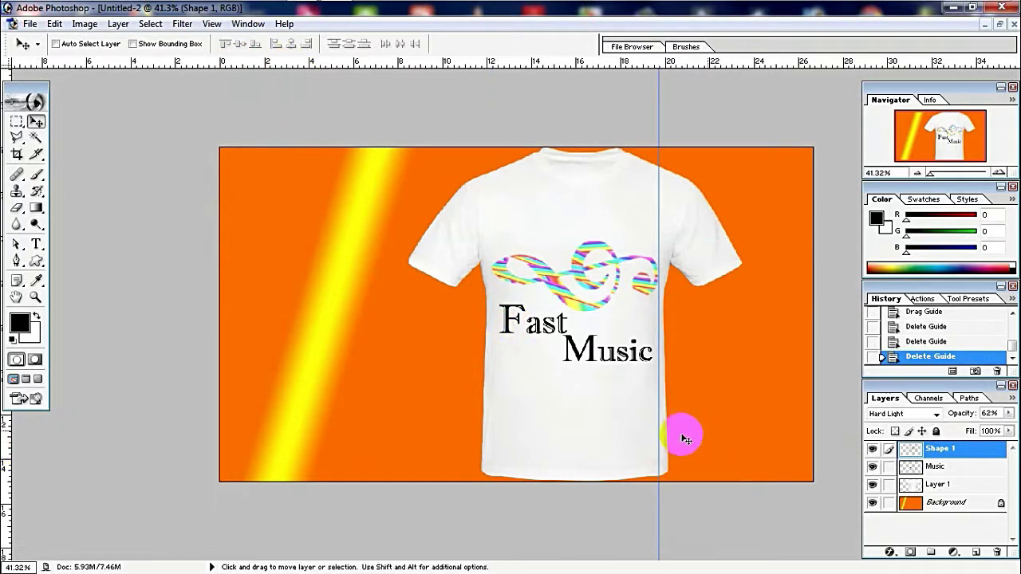
{"action": "left_click_drag", "start_coordinate": [661, 433], "coordinate": [11, 502]}
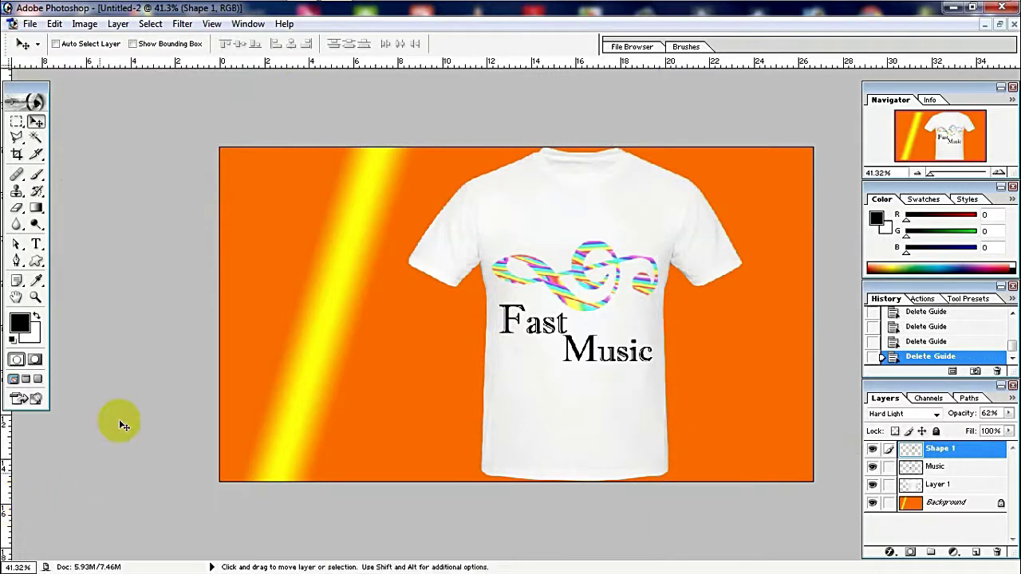
Hide the rulers and add 72 pt FM text in a box below Music.
{"action": "left_click", "coordinate": [36, 247]}
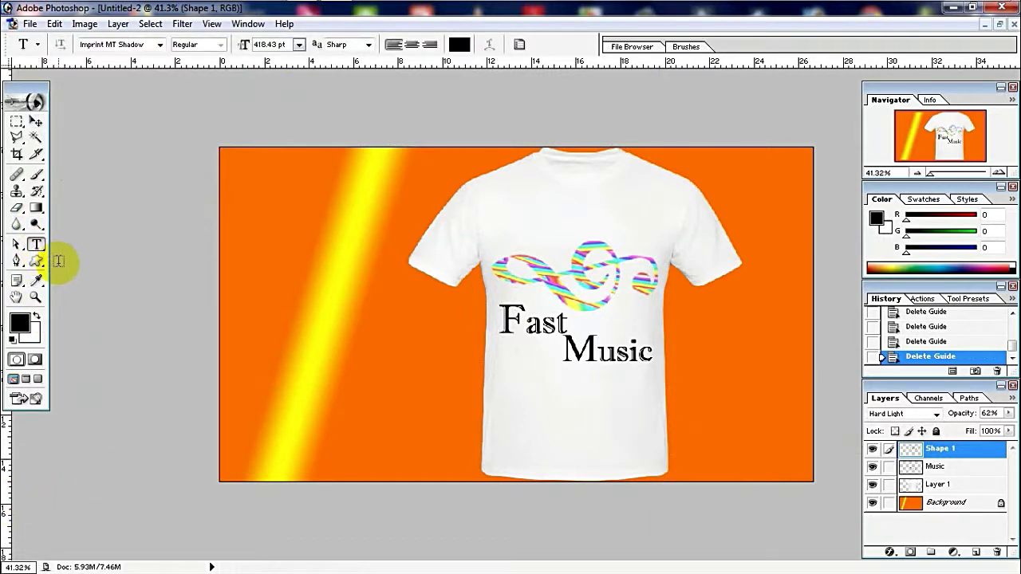
{"action": "key", "text": "ctrl+r"}
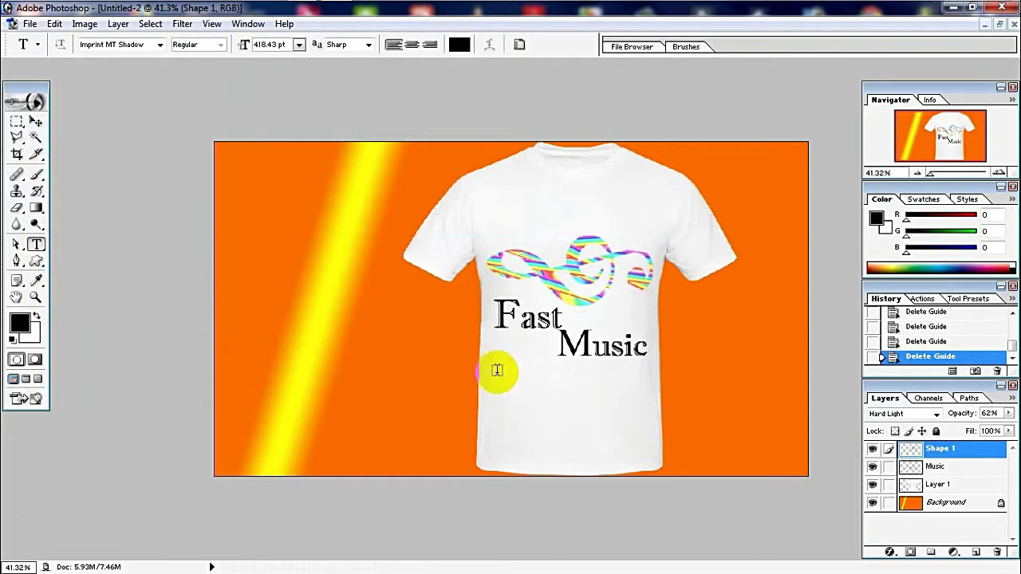
{"action": "left_click_drag", "start_coordinate": [494, 372], "coordinate": [644, 395]}
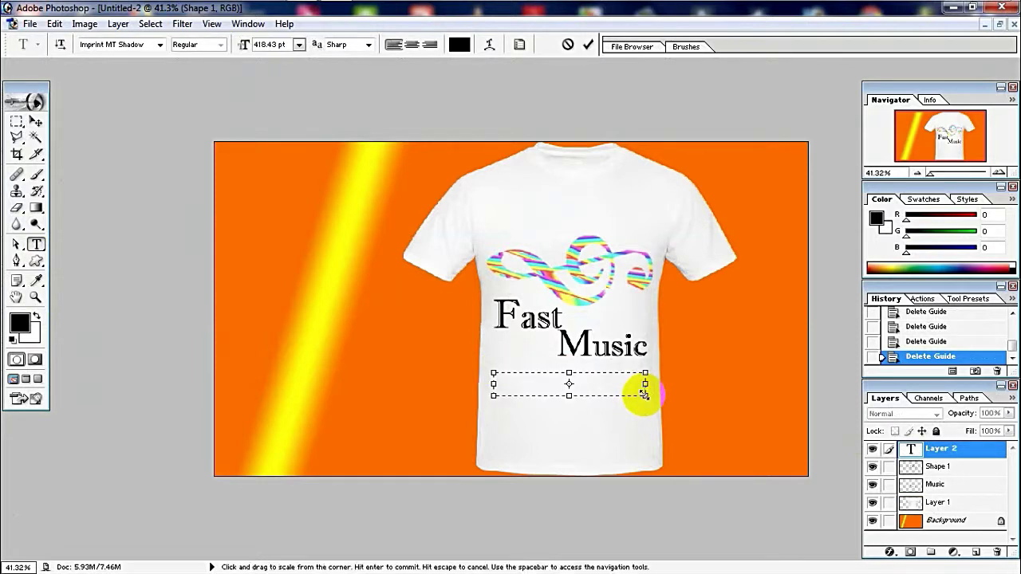
{"action": "type", "text": "F"}
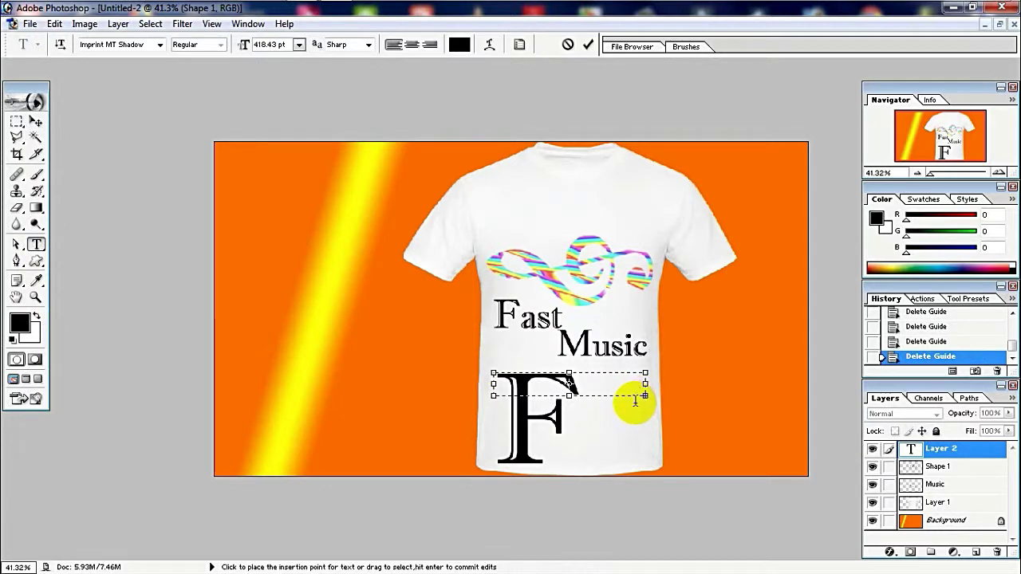
{"action": "key", "text": "ctrl+a"}
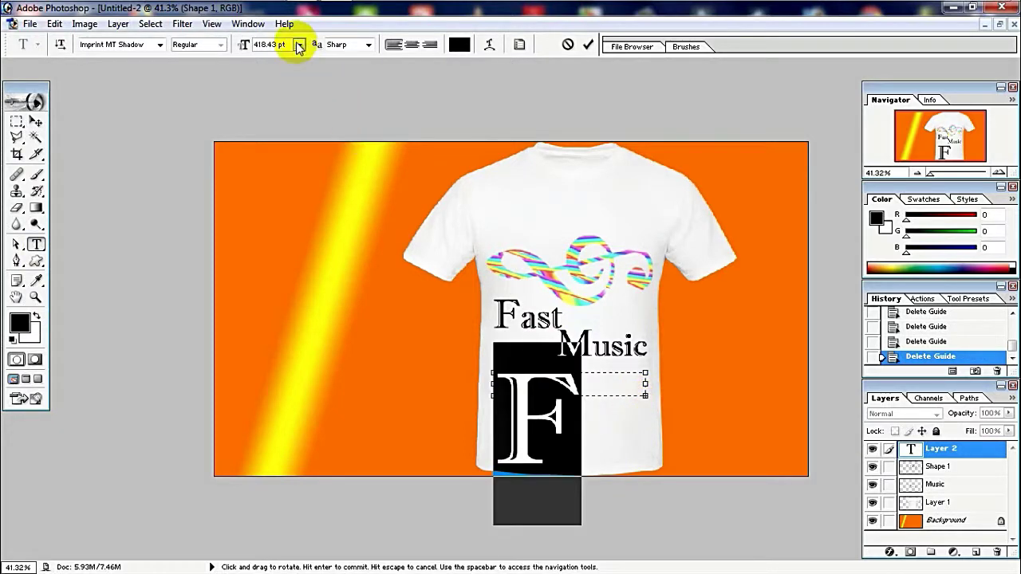
{"action": "left_click", "coordinate": [298, 44]}
{"action": "left_click", "coordinate": [294, 297]}
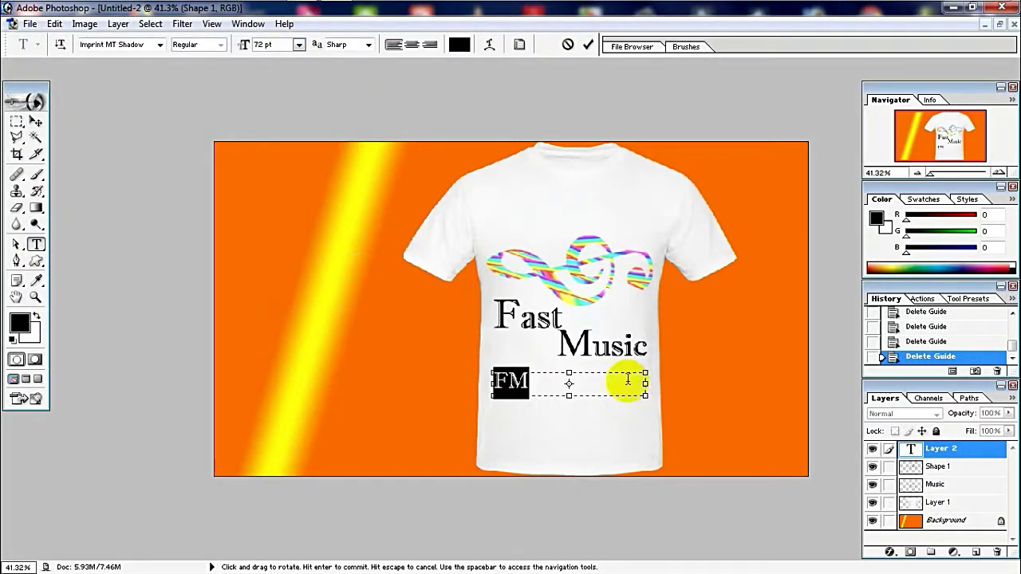
{"action": "left_click_drag", "start_coordinate": [648, 384], "coordinate": [547, 388]}
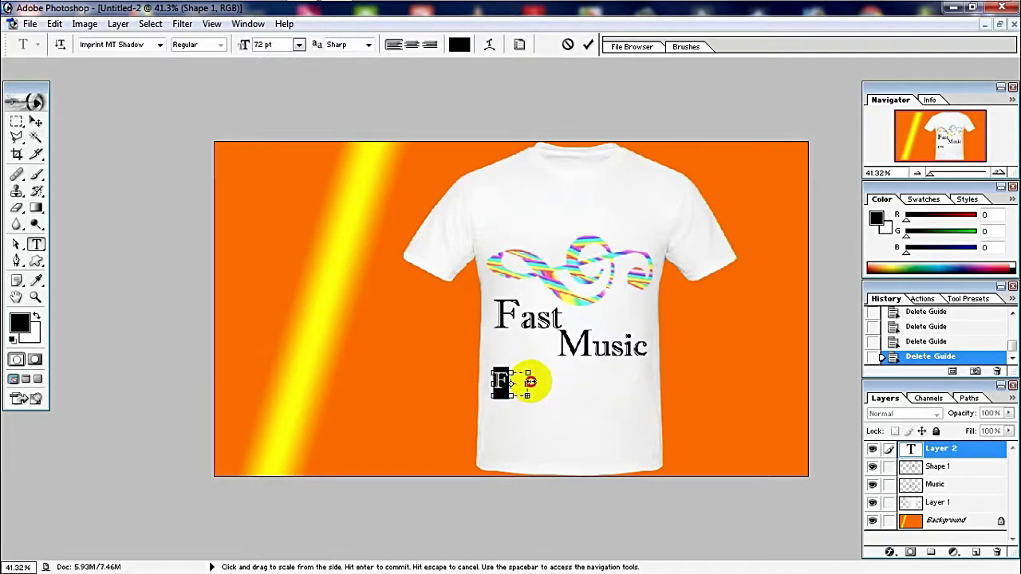
{"action": "key", "text": "BackSpace"}
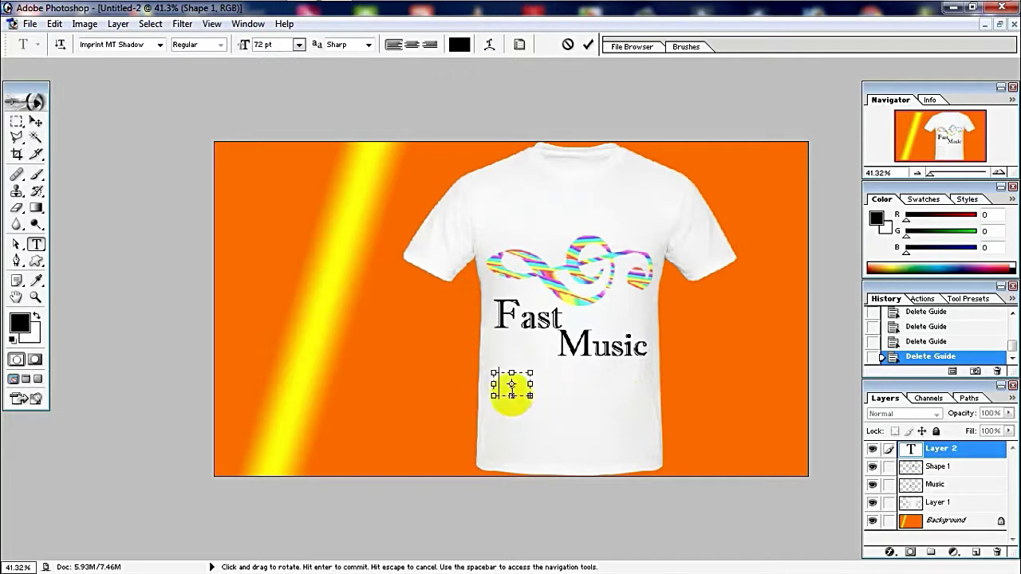
{"action": "left_click", "coordinate": [588, 44]}
Stretch the FM text much wider and taller, then nudge it up slightly.
{"action": "left_click", "coordinate": [16, 121]}
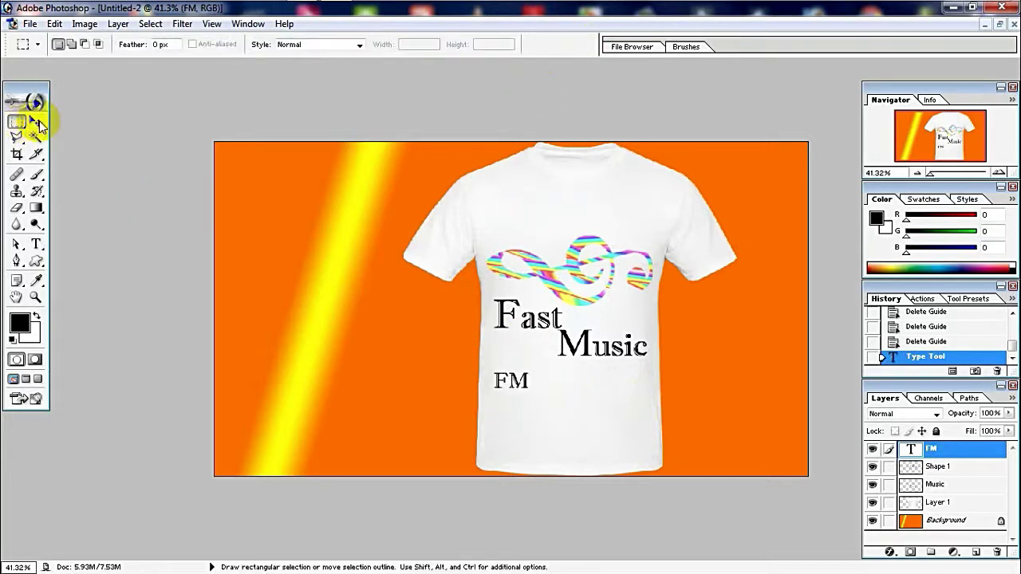
{"action": "left_click", "coordinate": [36, 121]}
{"action": "key", "text": "ctrl+t"}
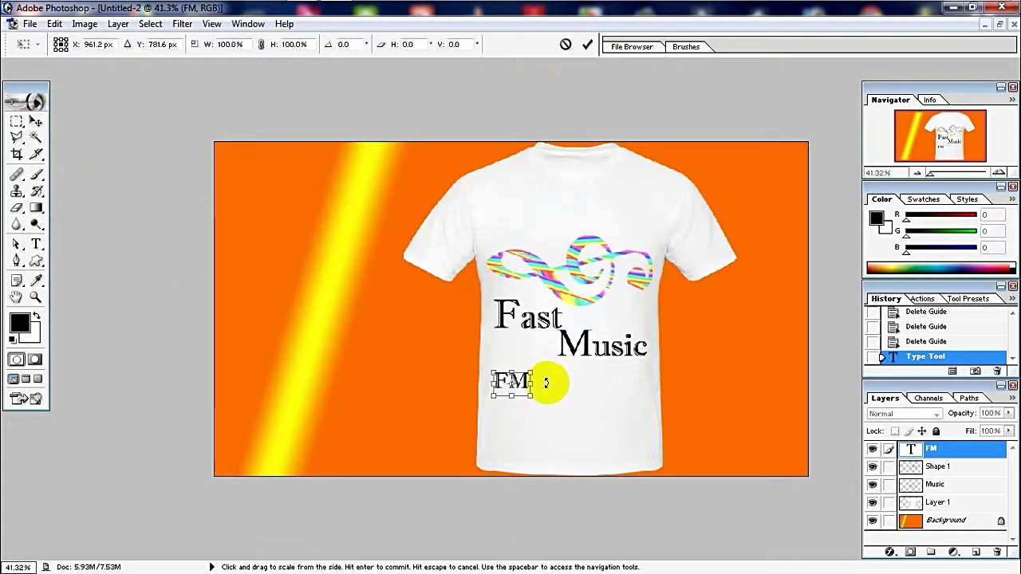
{"action": "left_click_drag", "start_coordinate": [531, 381], "coordinate": [660, 390]}
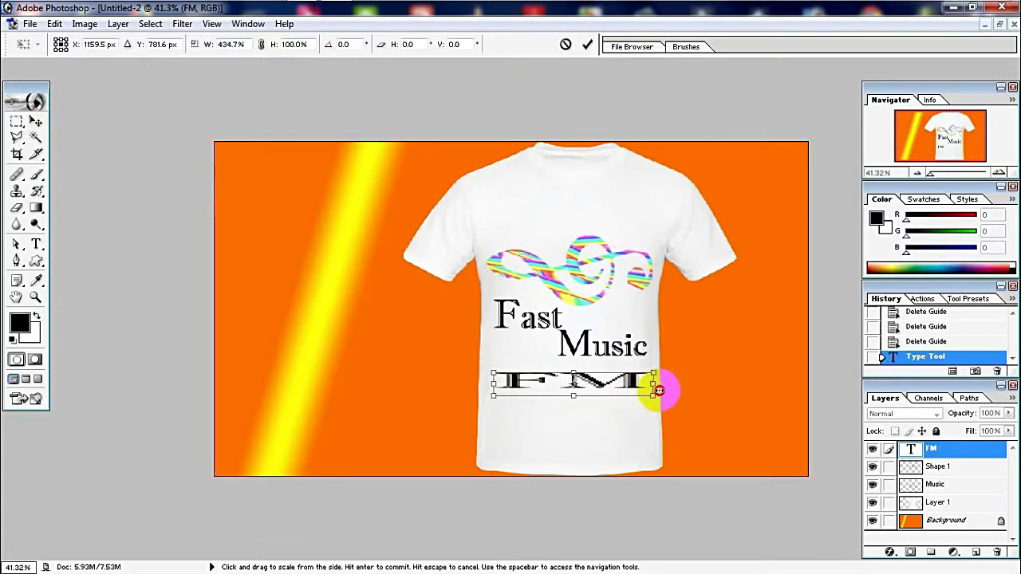
{"action": "left_click_drag", "start_coordinate": [494, 384], "coordinate": [484, 383]}
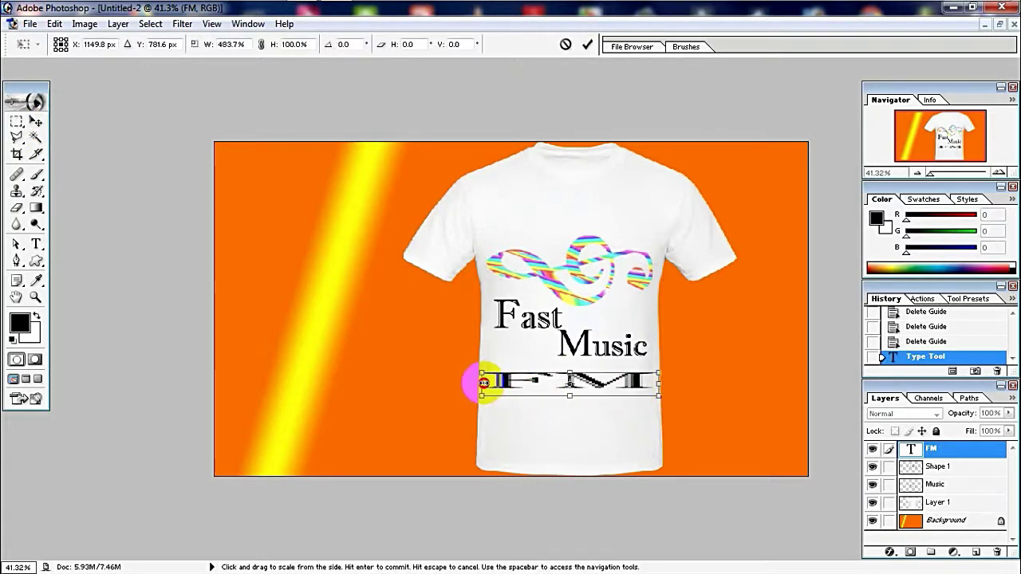
{"action": "mouse_move", "coordinate": [569, 395]}
{"action": "left_mouse_down"}
{"action": "mouse_move", "coordinate": [582, 426]}
{"action": "mouse_move", "coordinate": [578, 473]}
{"action": "left_mouse_up"}
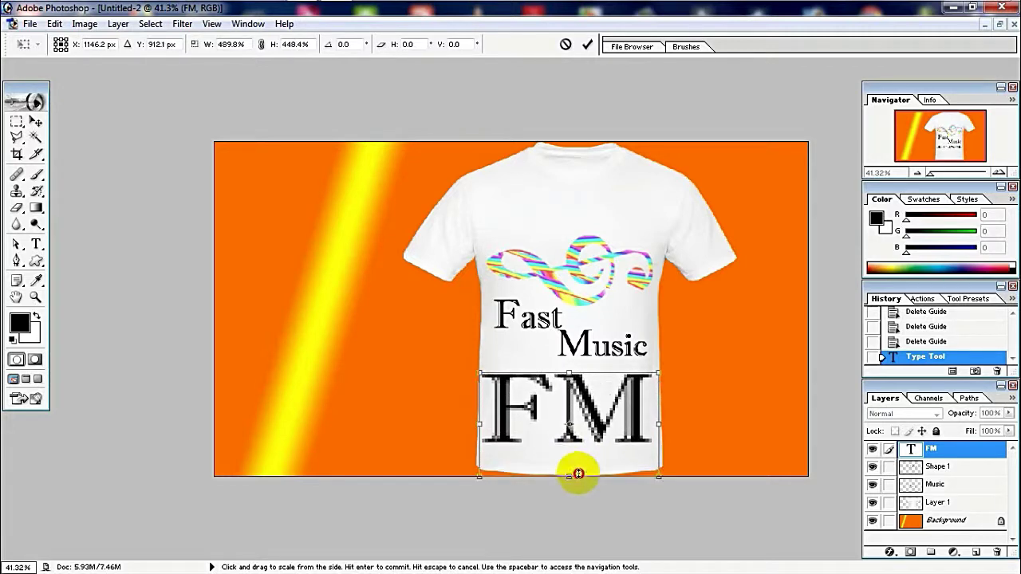
{"action": "key", "text": "Return"}
{"action": "key", "text": "v"}
{"action": "key", "text": "Up"}
{"action": "key", "text": "Up"}
{"action": "key", "text": "Up"}
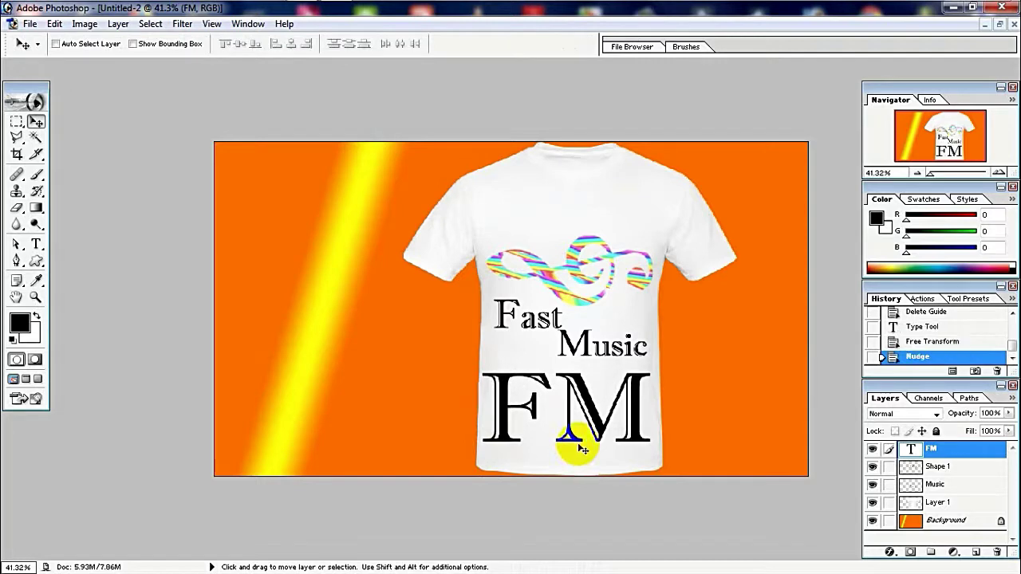
{"action": "key", "text": "Up"}
{"action": "key", "text": "Up"}
{"action": "key", "text": "Up"}
{"action": "key", "text": "Up"}
{"action": "key", "text": "Up"}
{"action": "key", "text": "Up"}
{"action": "key", "text": "Up"}
{"action": "key", "text": "Up"}
{"action": "key", "text": "Up"}
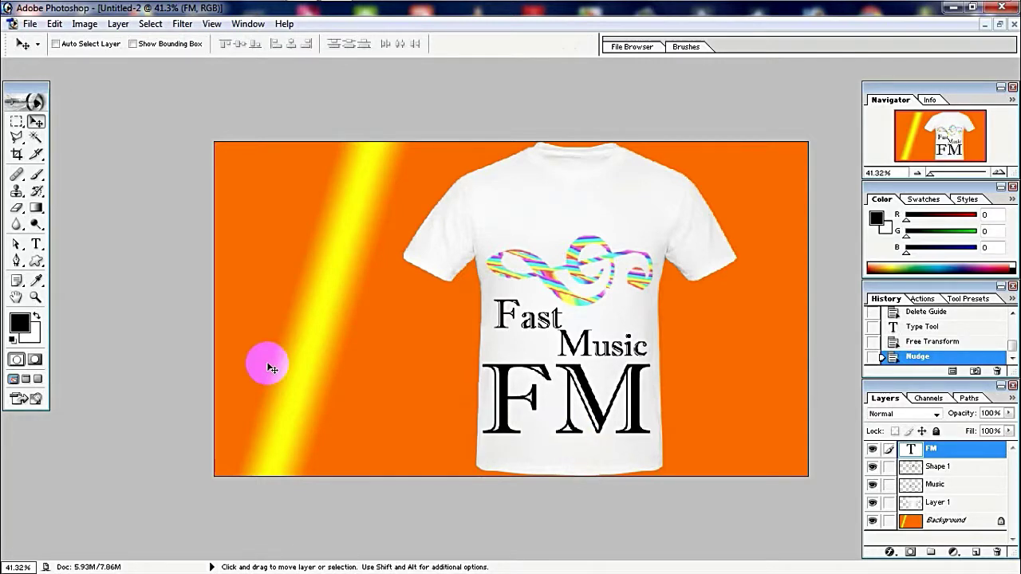
Select all the FM letters and change their font to Jokerman.
{"action": "left_click", "coordinate": [36, 244]}
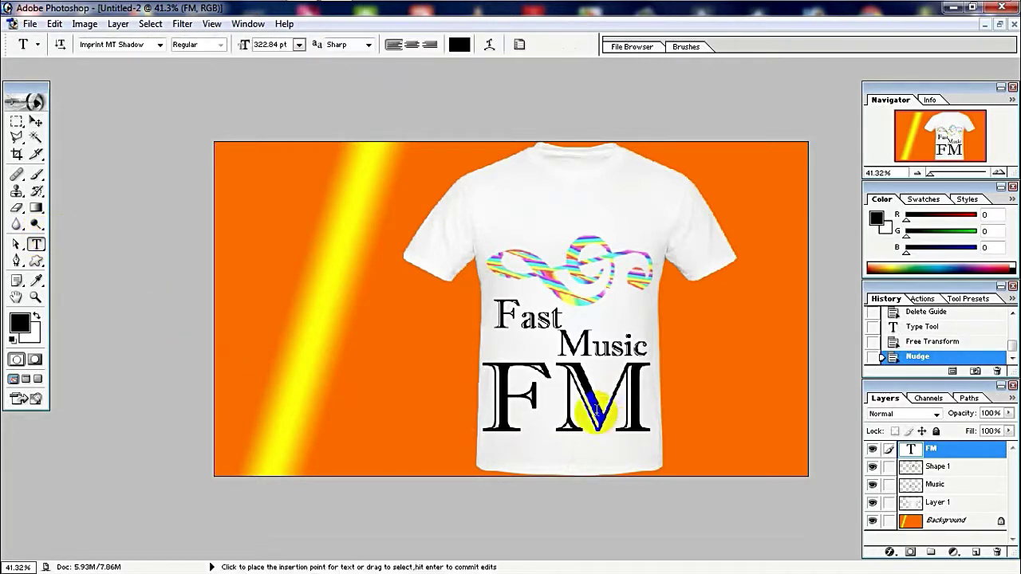
{"action": "left_click", "coordinate": [652, 416]}
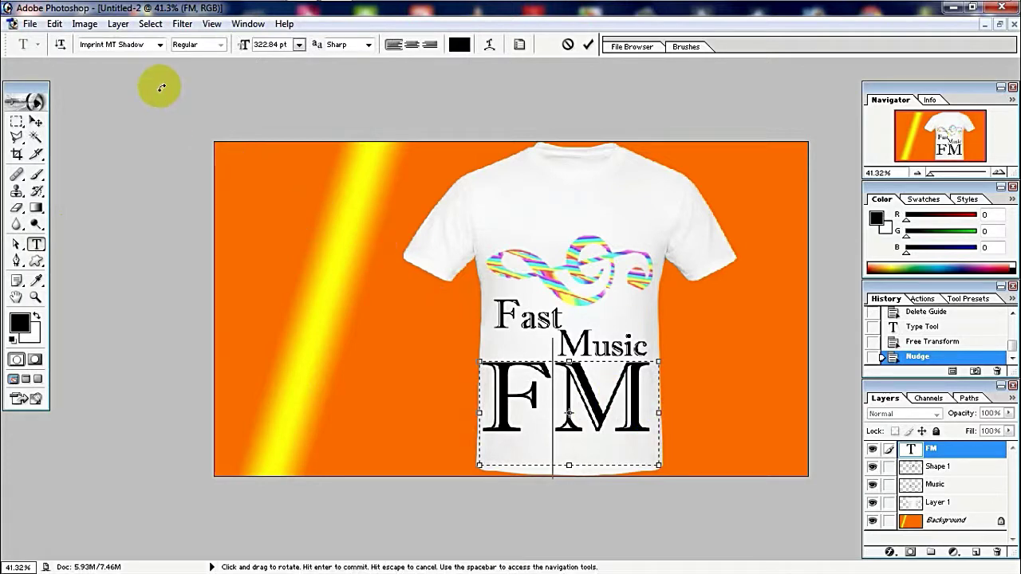
{"action": "left_click", "coordinate": [159, 46]}
{"action": "left_click", "coordinate": [147, 53]}
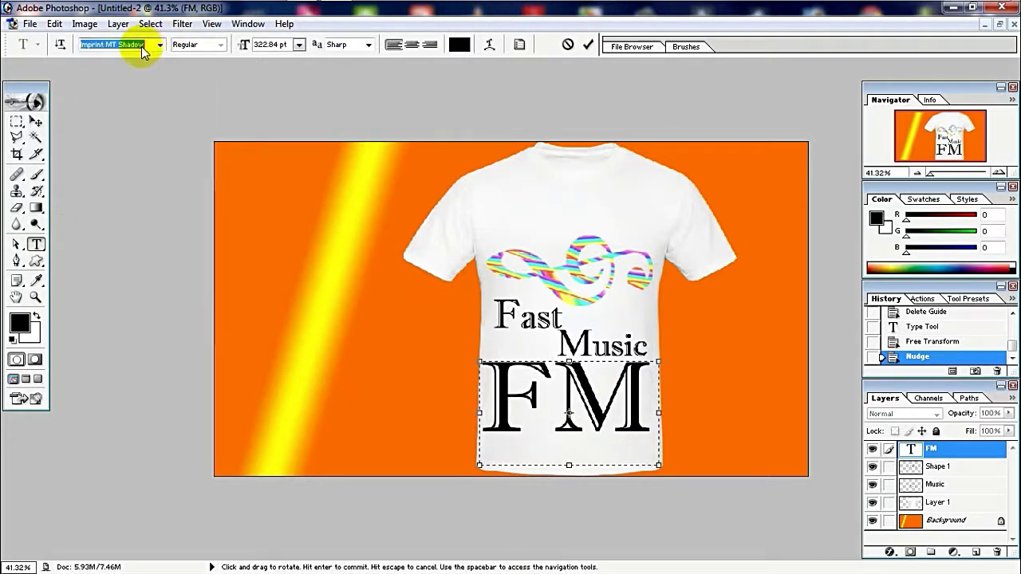
{"action": "key", "text": "Down"}
{"action": "key", "text": "Down"}
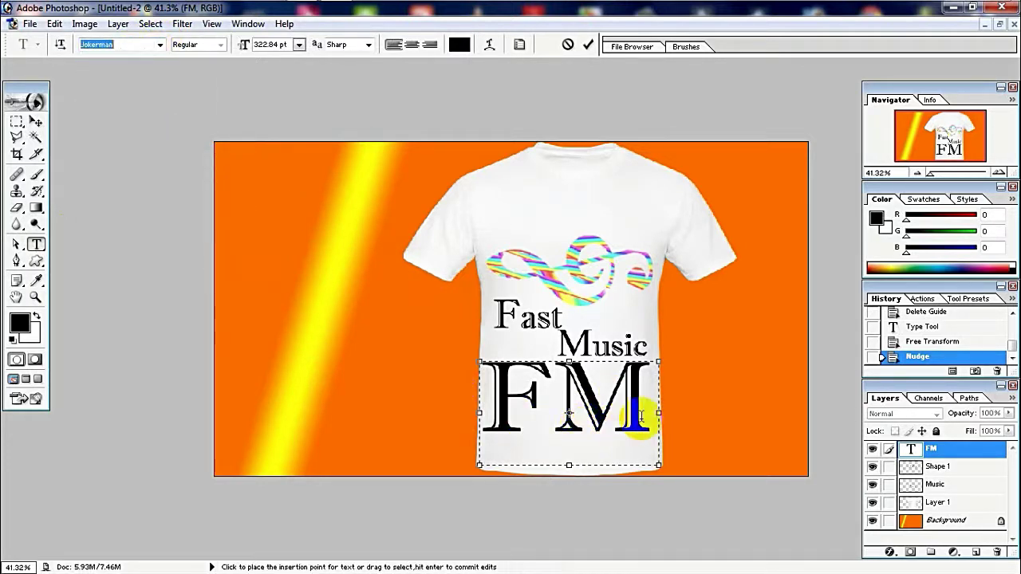
{"action": "left_click_drag", "start_coordinate": [641, 416], "coordinate": [429, 410]}
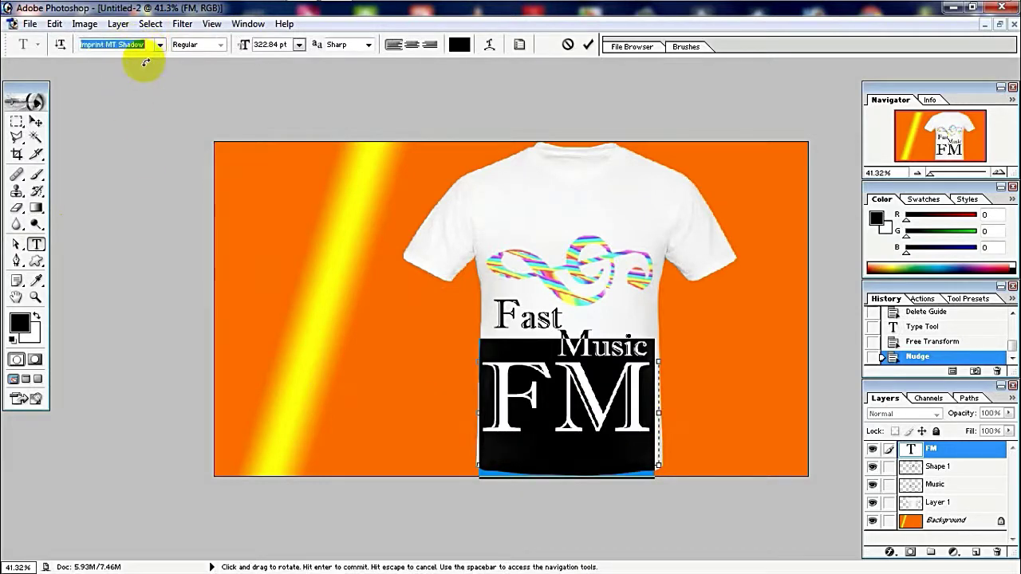
{"action": "key", "text": "Down"}
{"action": "key", "text": "Down"}
{"action": "key", "text": "Down"}
{"action": "key", "text": "Down"}
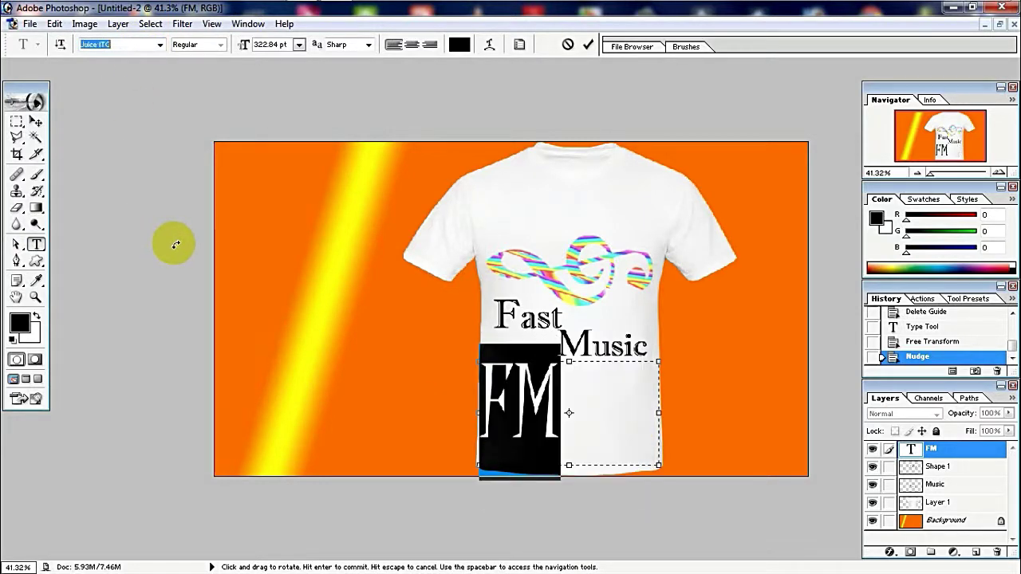
{"action": "key", "text": "Up"}
{"action": "key", "text": "Up"}
{"action": "key", "text": "Down"}
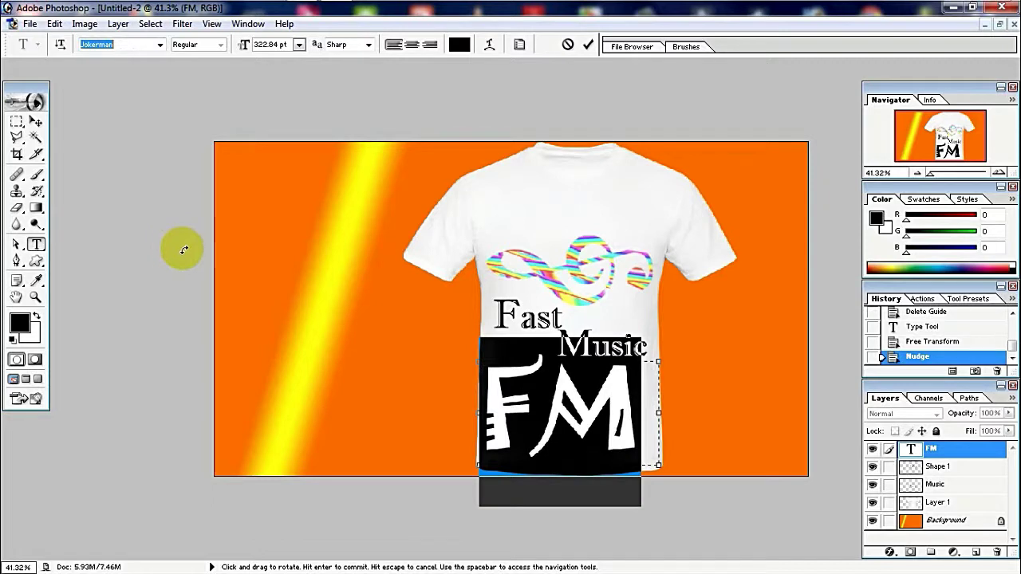
{"action": "left_click", "coordinate": [588, 44]}
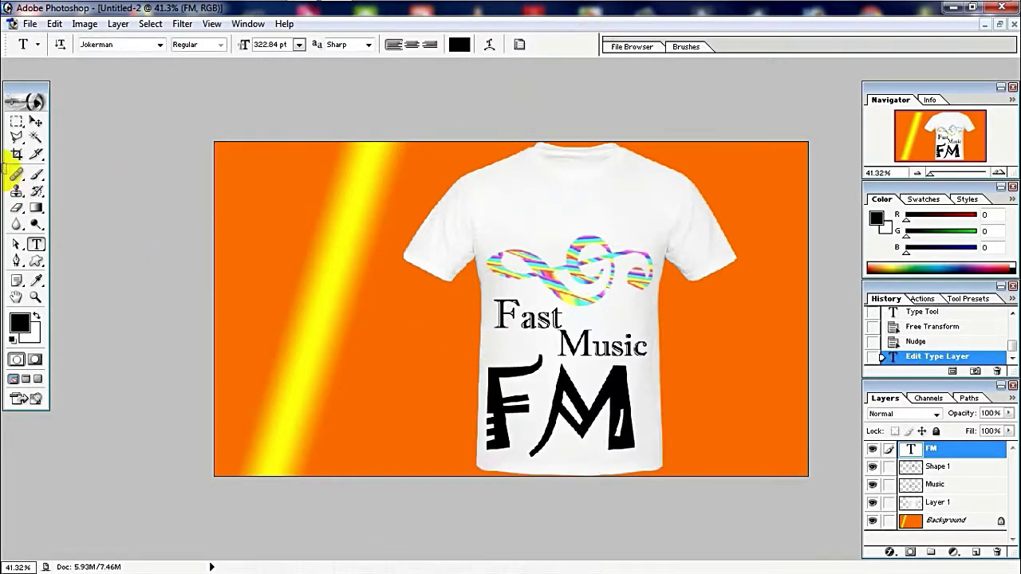
{"action": "left_click", "coordinate": [35, 120]}
Give the FM layer Linear Burn blending at 43% opacity.
{"action": "left_click_drag", "start_coordinate": [595, 419], "coordinate": [606, 392]}
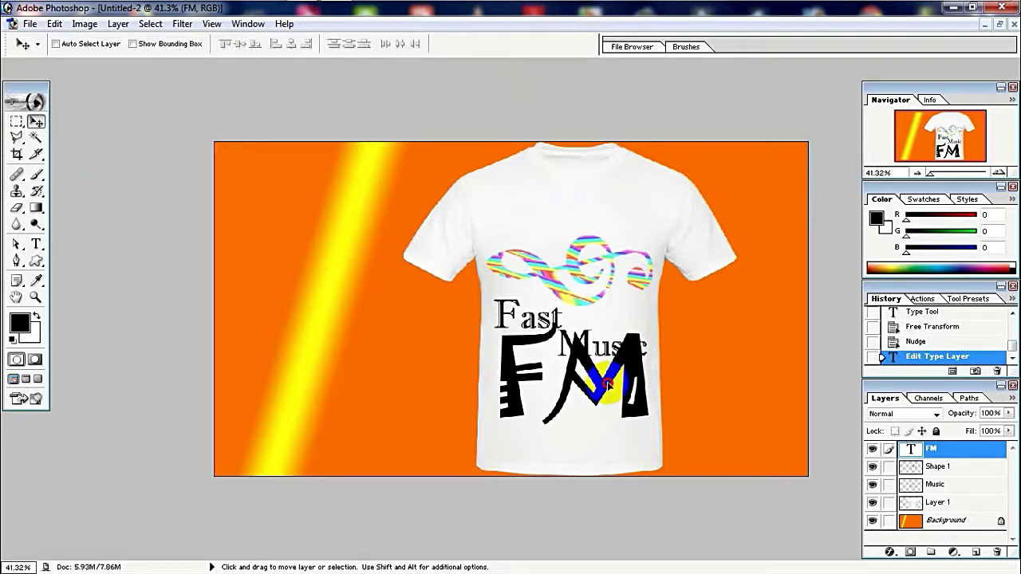
{"action": "left_click", "coordinate": [937, 415]}
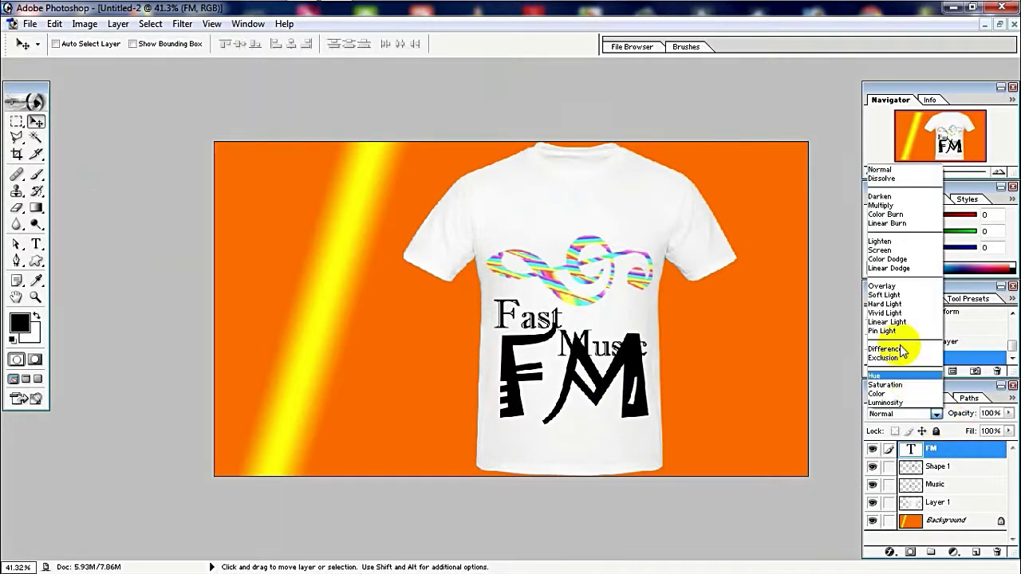
{"action": "left_click", "coordinate": [878, 290]}
{"action": "key", "text": "Down"}
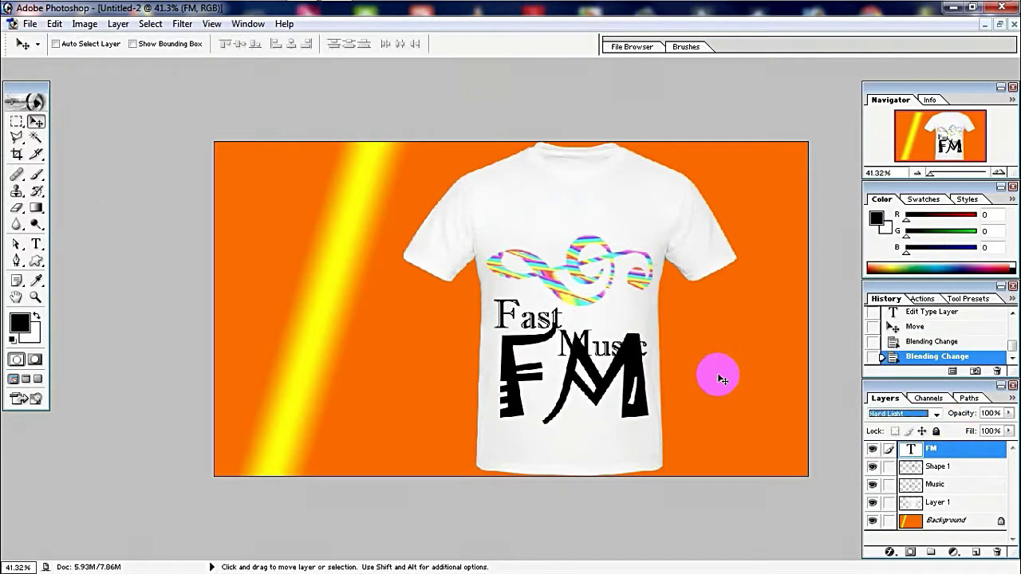
{"action": "key", "text": "Up"}
{"action": "key", "text": "Up"}
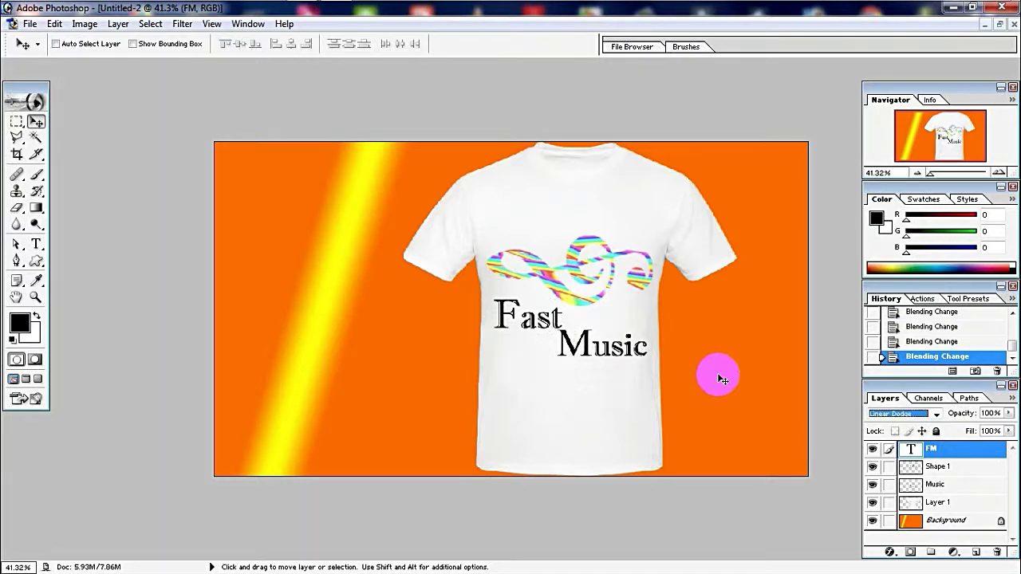
{"action": "key", "text": "Up"}
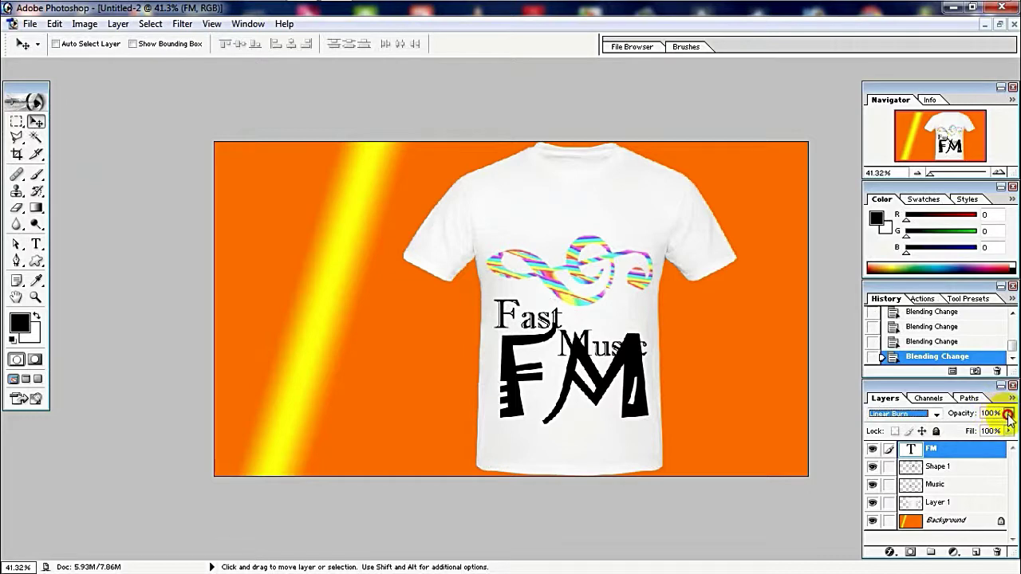
{"action": "left_click_drag", "start_coordinate": [1008, 415], "coordinate": [963, 431]}
Shrink the FM text and place it just below Music.
{"action": "left_click_drag", "start_coordinate": [641, 355], "coordinate": [642, 396]}
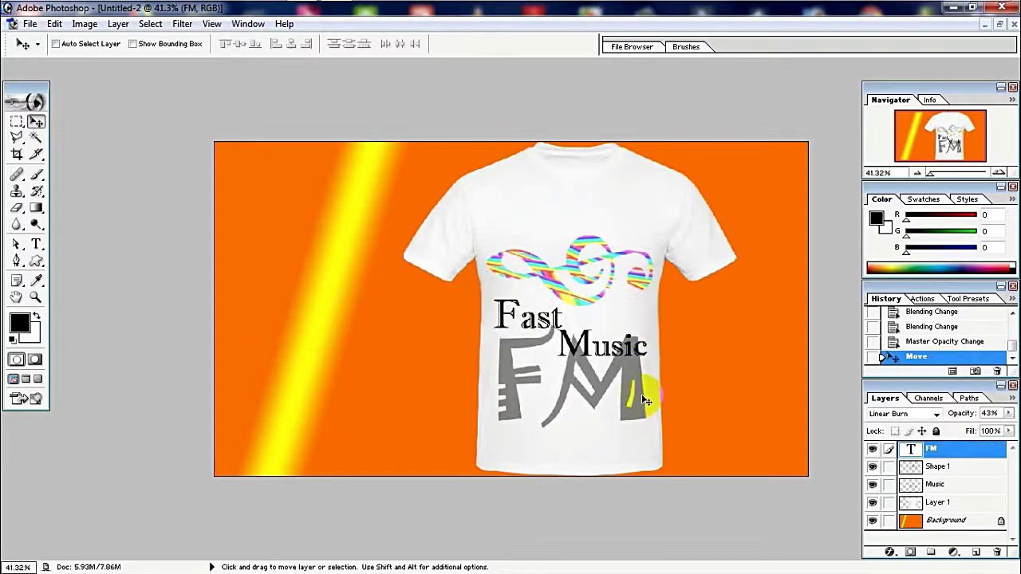
{"action": "key", "text": "ctrl+t"}
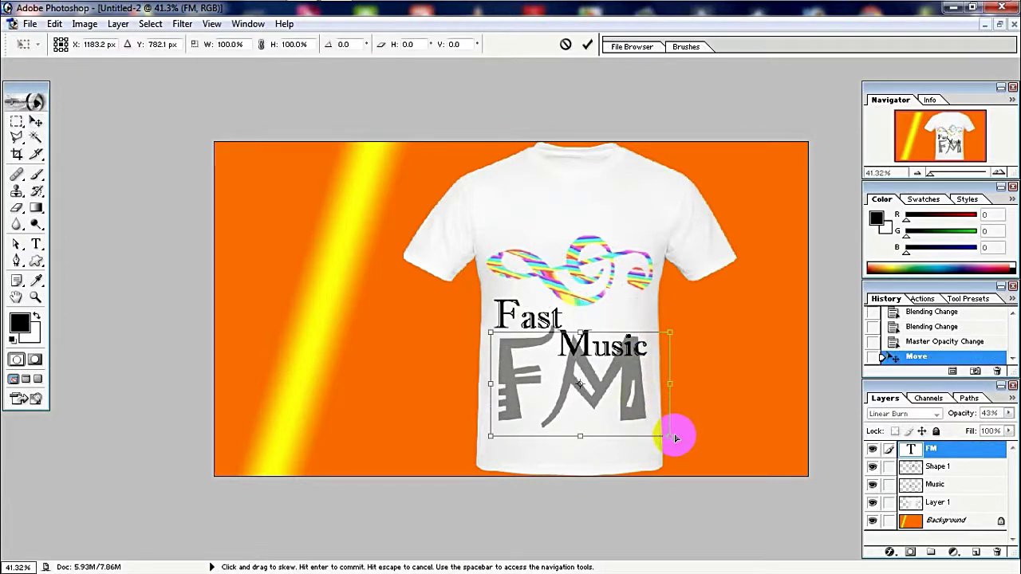
{"action": "mouse_move", "coordinate": [671, 436]}
{"action": "left_mouse_down"}
{"action": "mouse_move", "coordinate": [556, 369]}
{"action": "mouse_move", "coordinate": [597, 405]}
{"action": "mouse_move", "coordinate": [548, 224]}
{"action": "mouse_move", "coordinate": [586, 390]}
{"action": "left_mouse_up"}
{"action": "key", "text": "Return"}
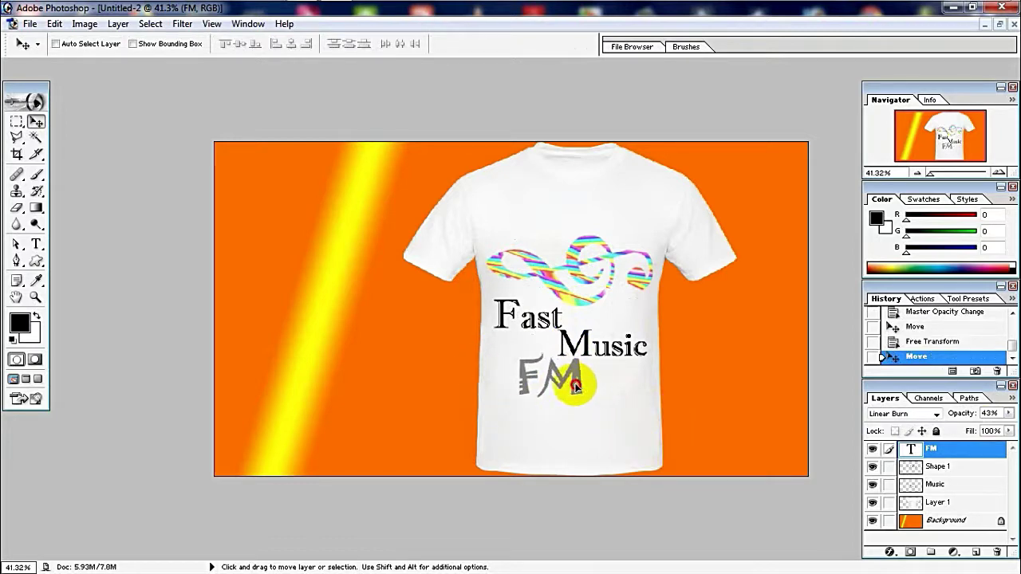
Crop the canvas tightly around the shirt with a narrow orange border, then open Save As.
{"action": "left_click", "coordinate": [17, 155]}
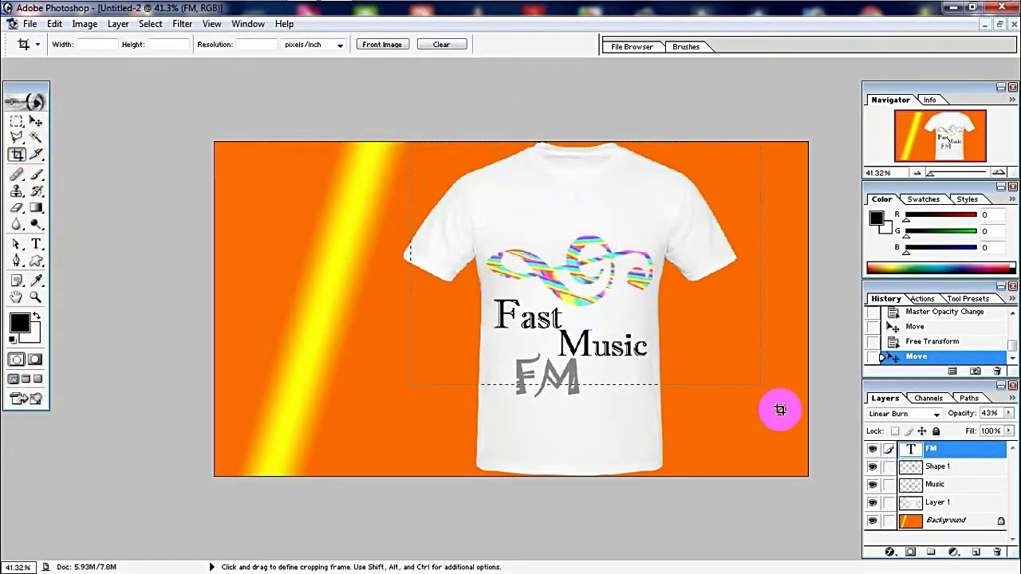
{"action": "left_click_drag", "start_coordinate": [423, 142], "coordinate": [771, 494]}
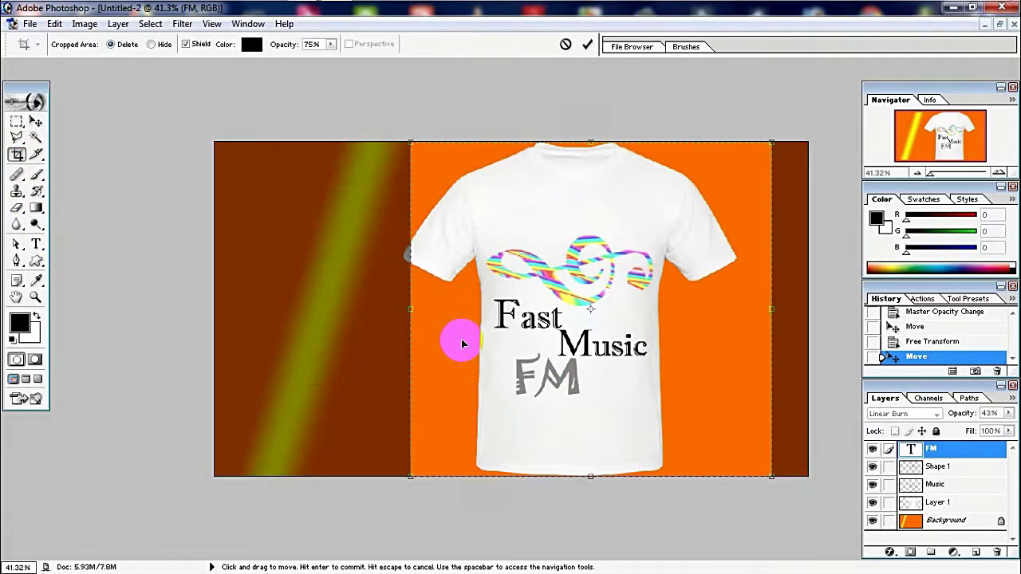
{"action": "left_click_drag", "start_coordinate": [400, 308], "coordinate": [410, 308]}
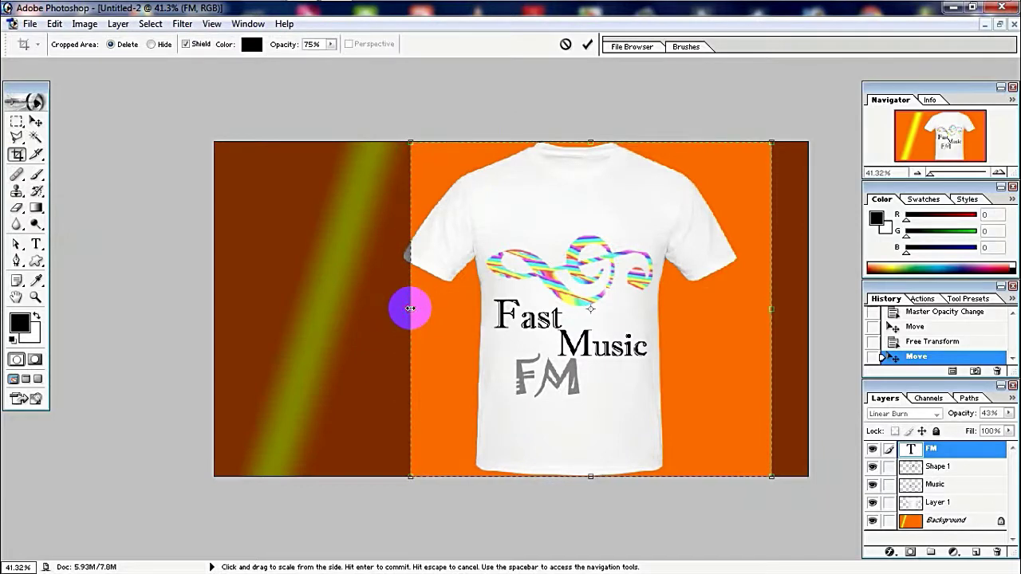
{"action": "key", "text": "shift+Left"}
{"action": "key", "text": "shift+Left"}
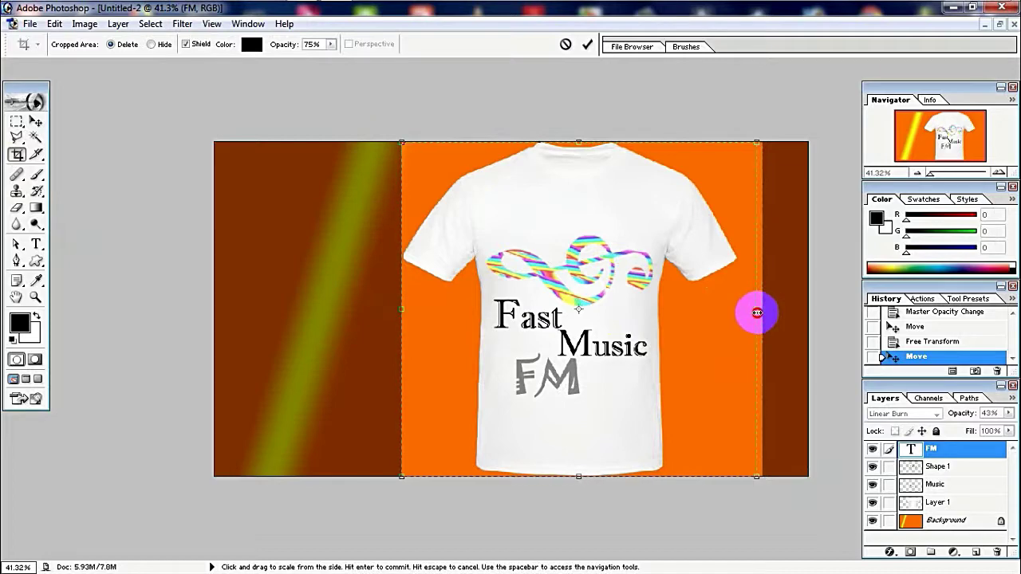
{"action": "key", "text": "Return"}
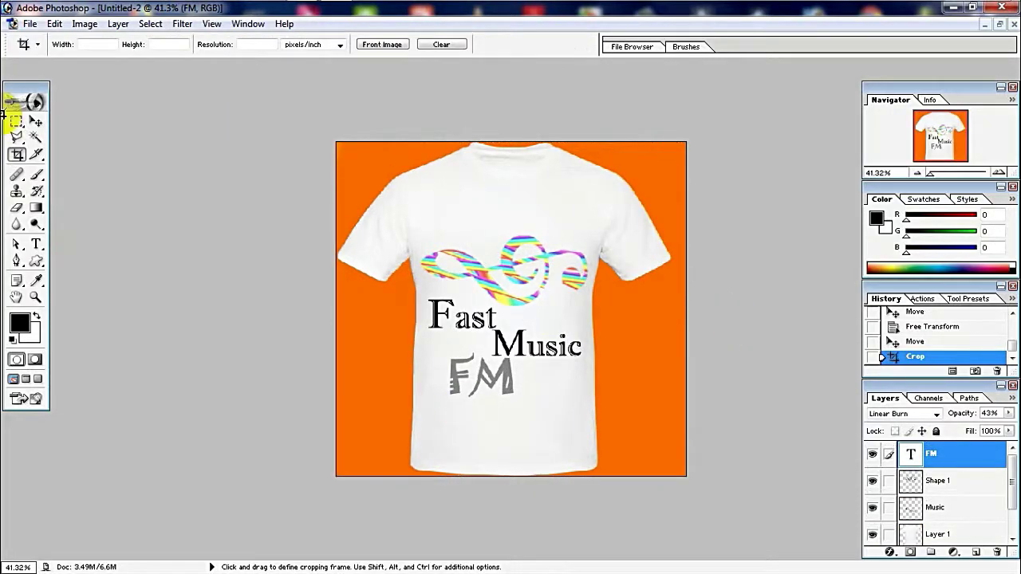
{"action": "left_click", "coordinate": [36, 124]}
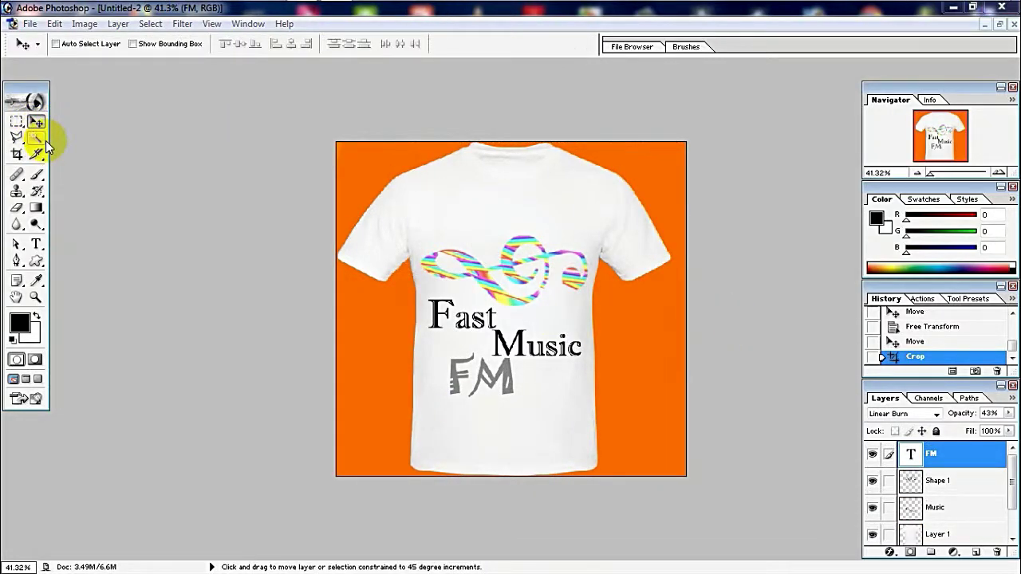
{"action": "key", "text": "ctrl+shift+s"}
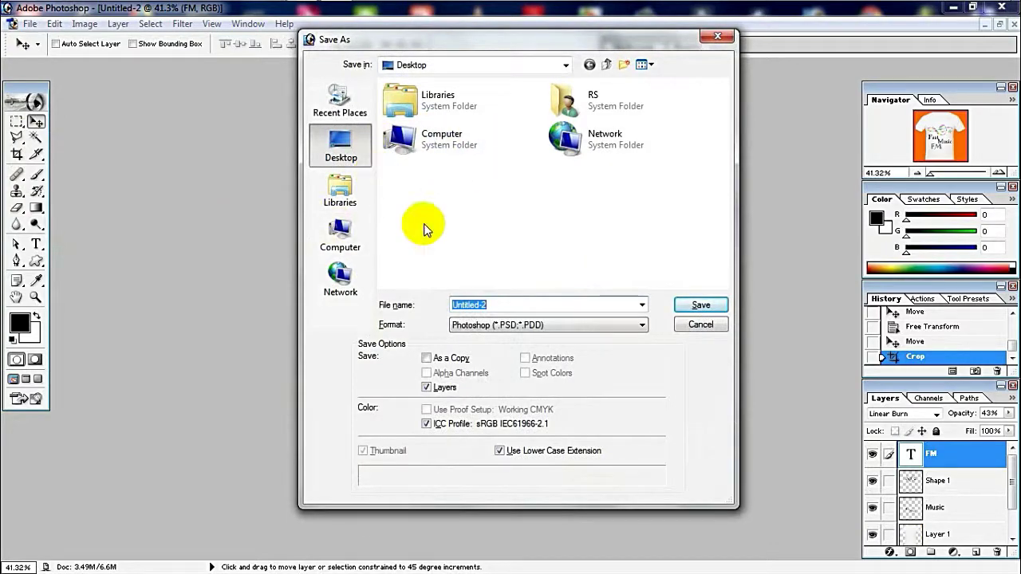